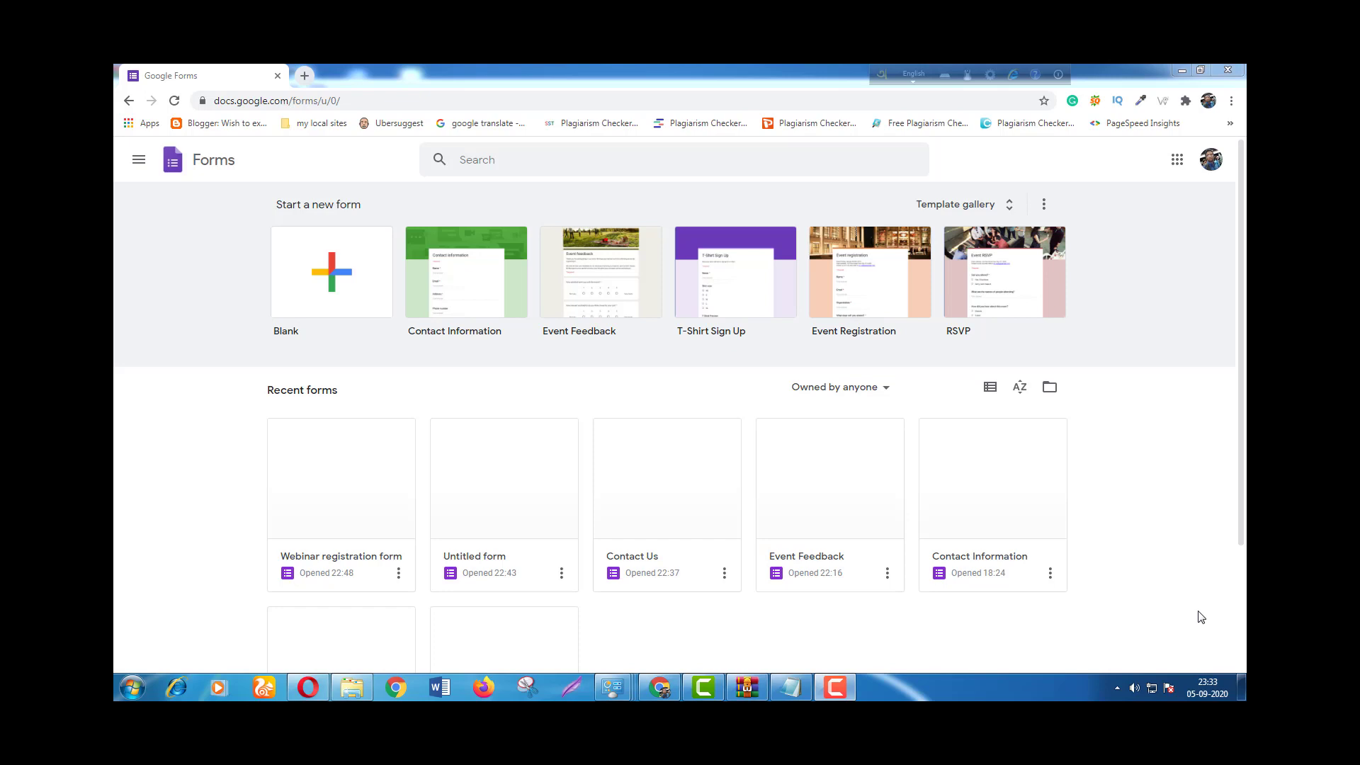
Open a new blank Chrome tab beside the Google Forms home page tab.
click(837, 693)
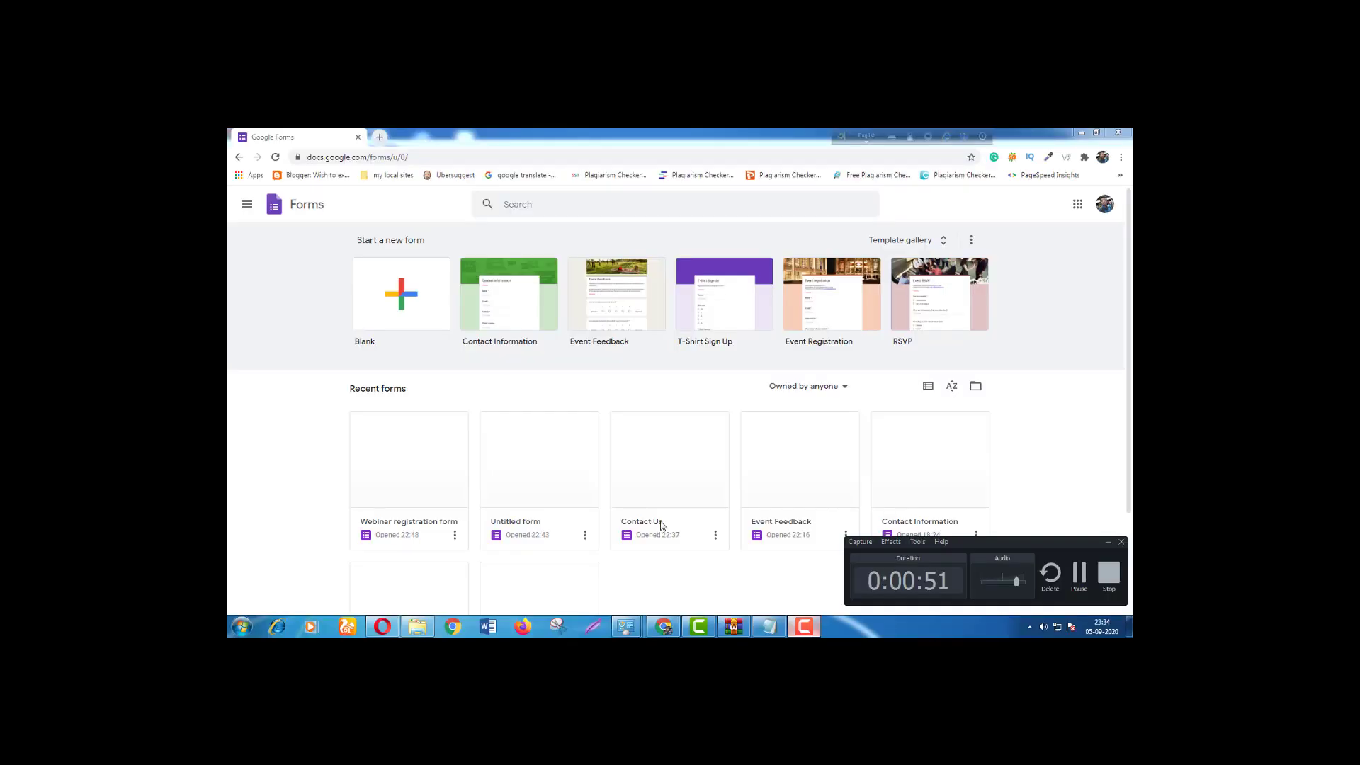
click(379, 136)
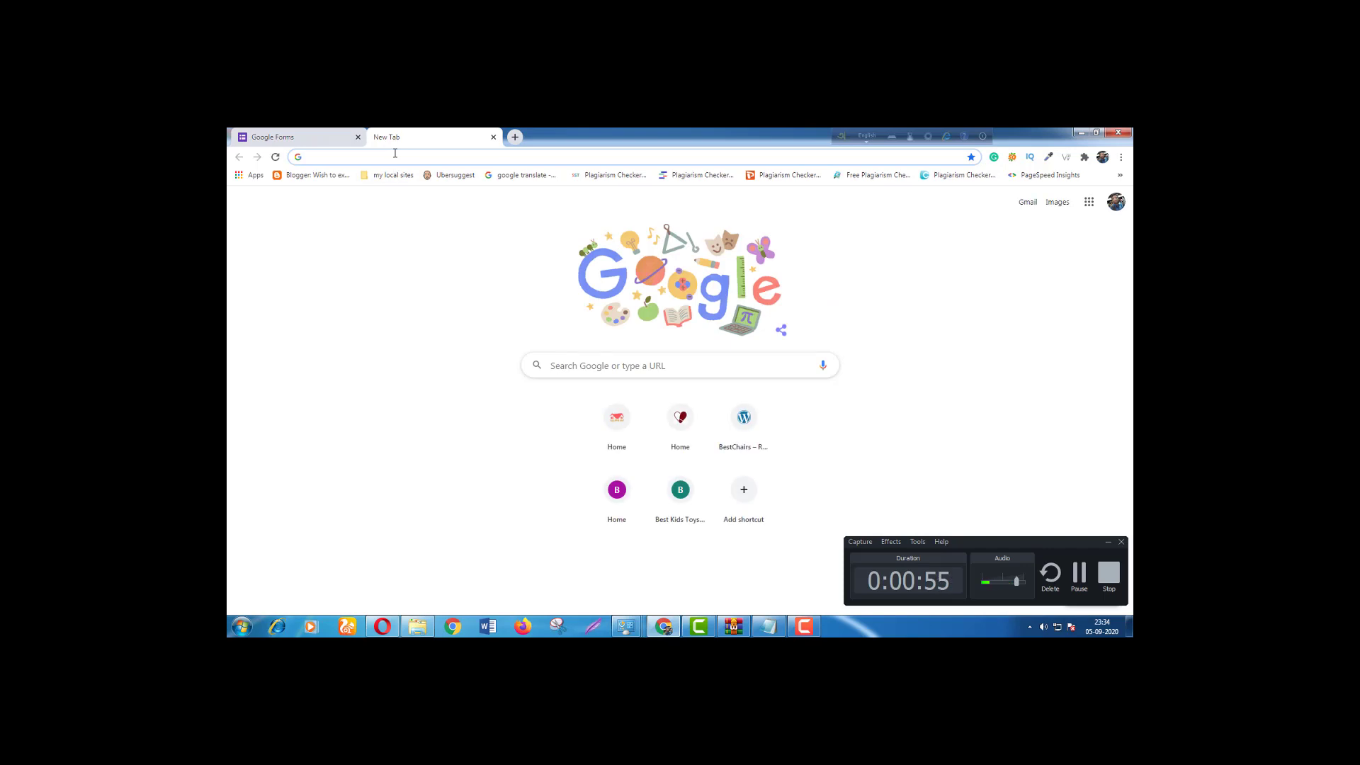
Load google.com/forms in the new tab, correcting the mistyped 'google.com/fomrs' address.
text(g)
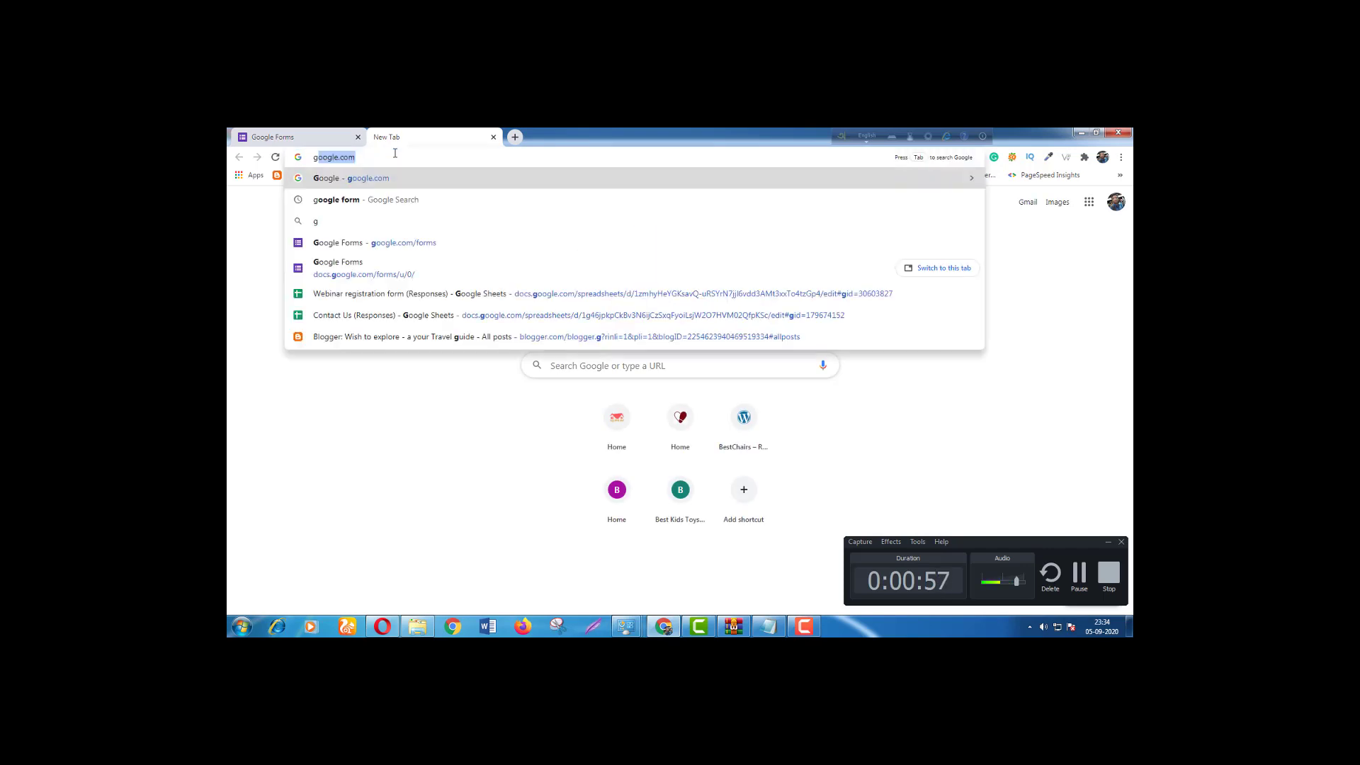
text(oogle.com)
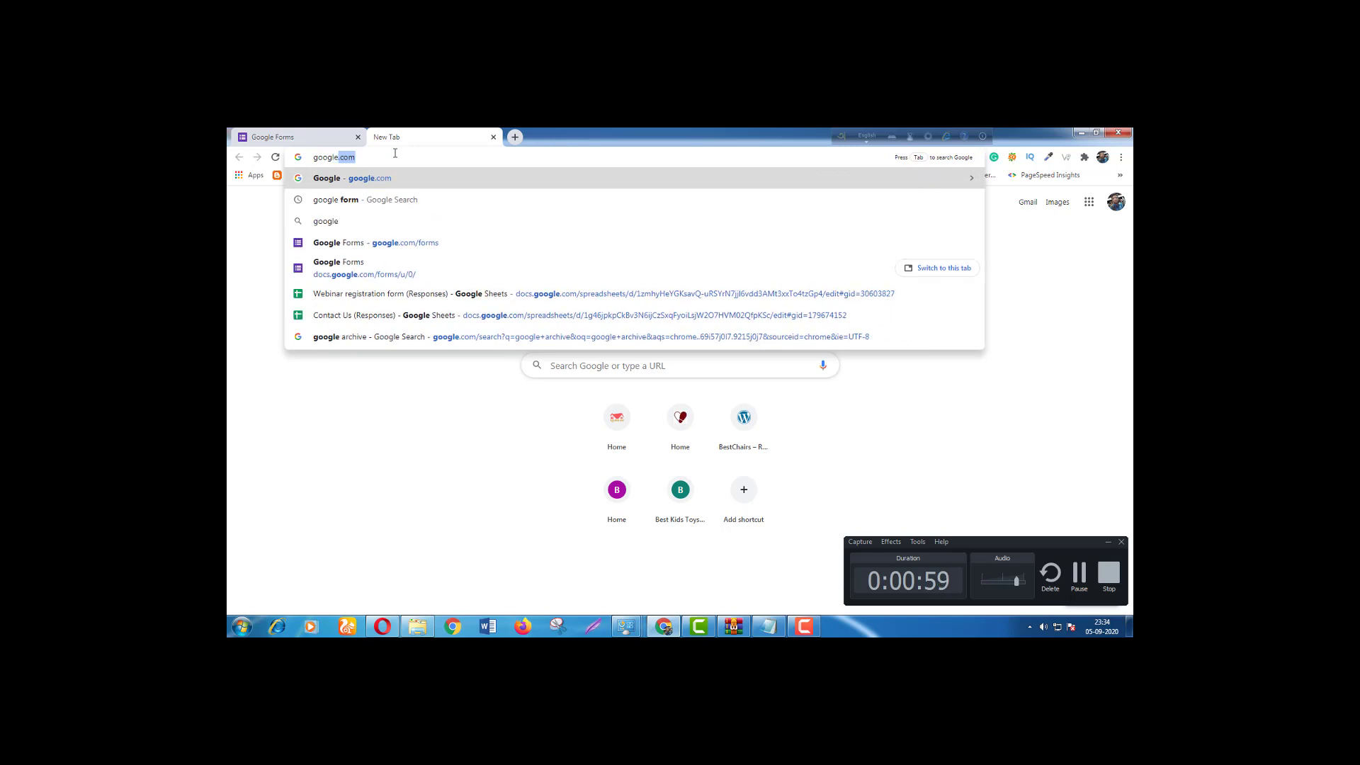
text(/)
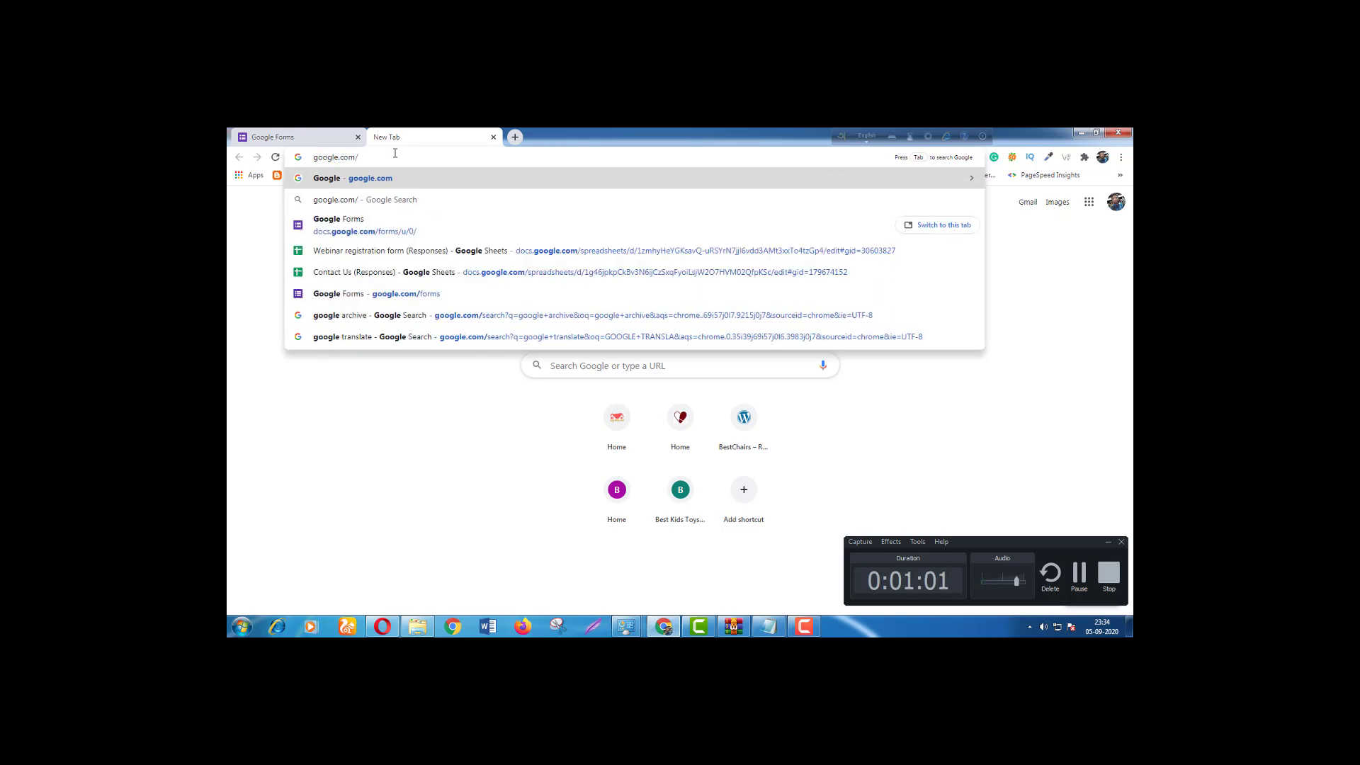
text(fomrs)
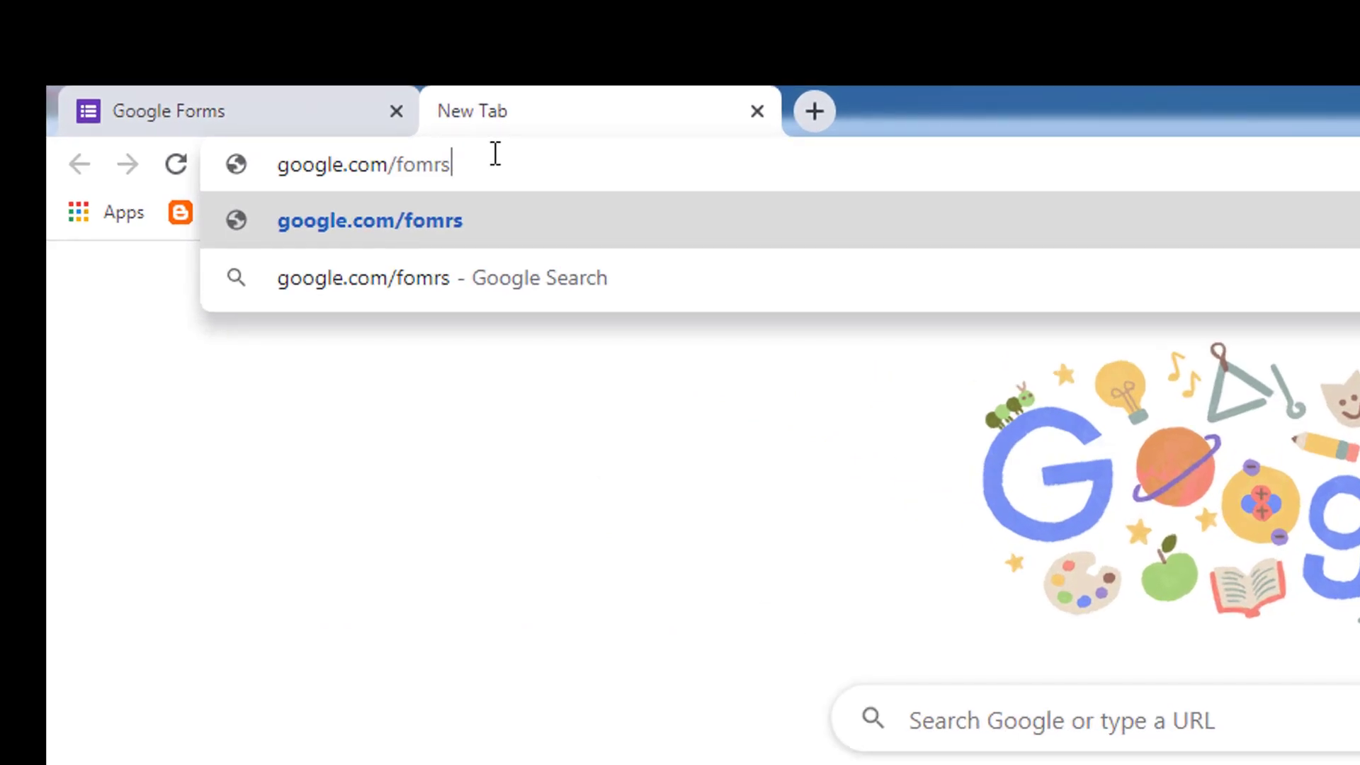
key(Return)
click(495, 154)
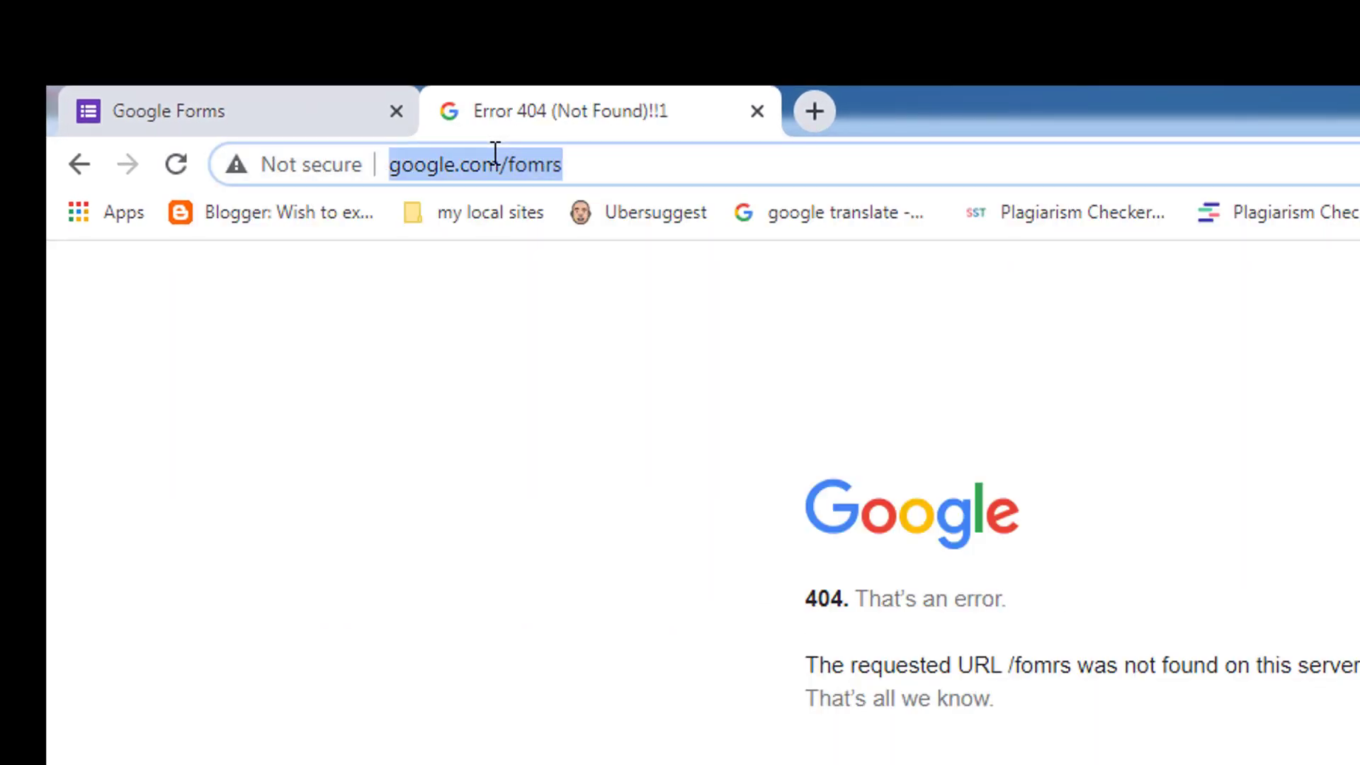
text(g)
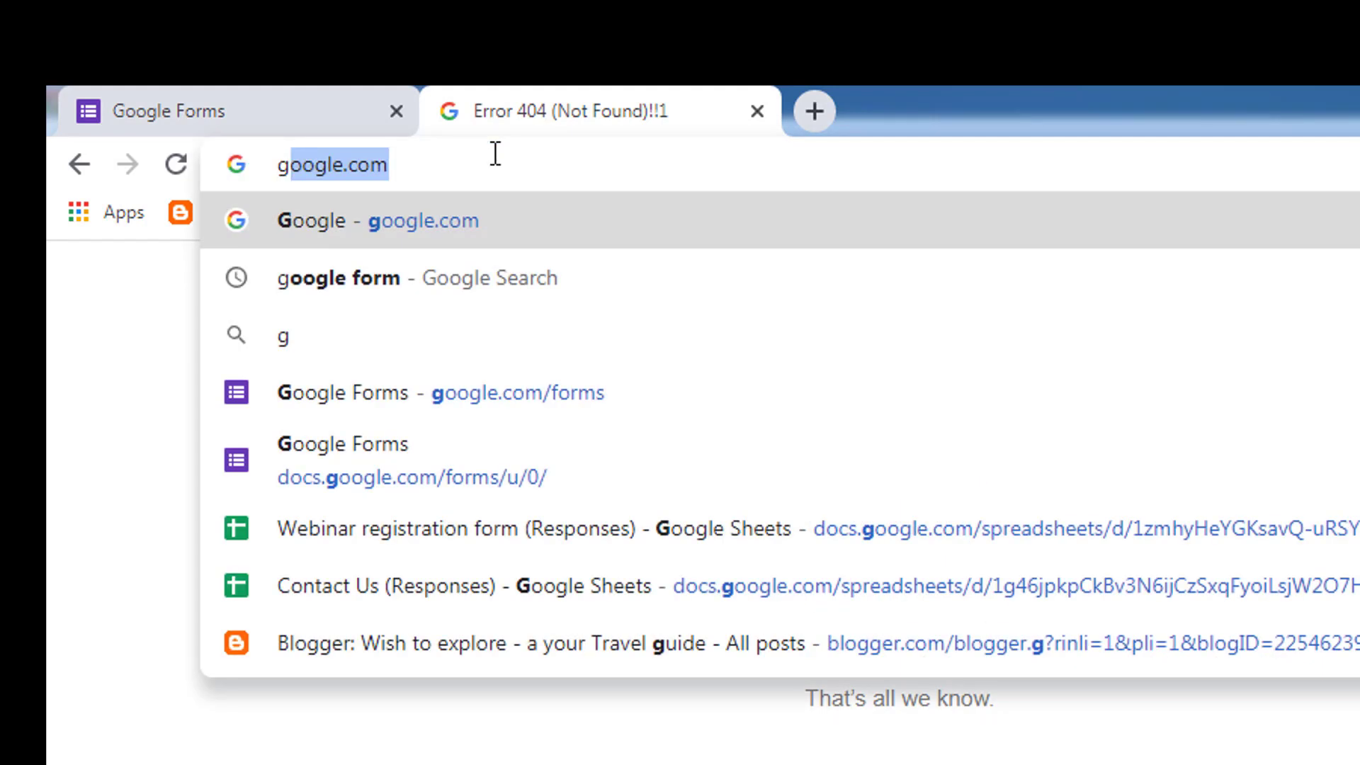
text(oogle)
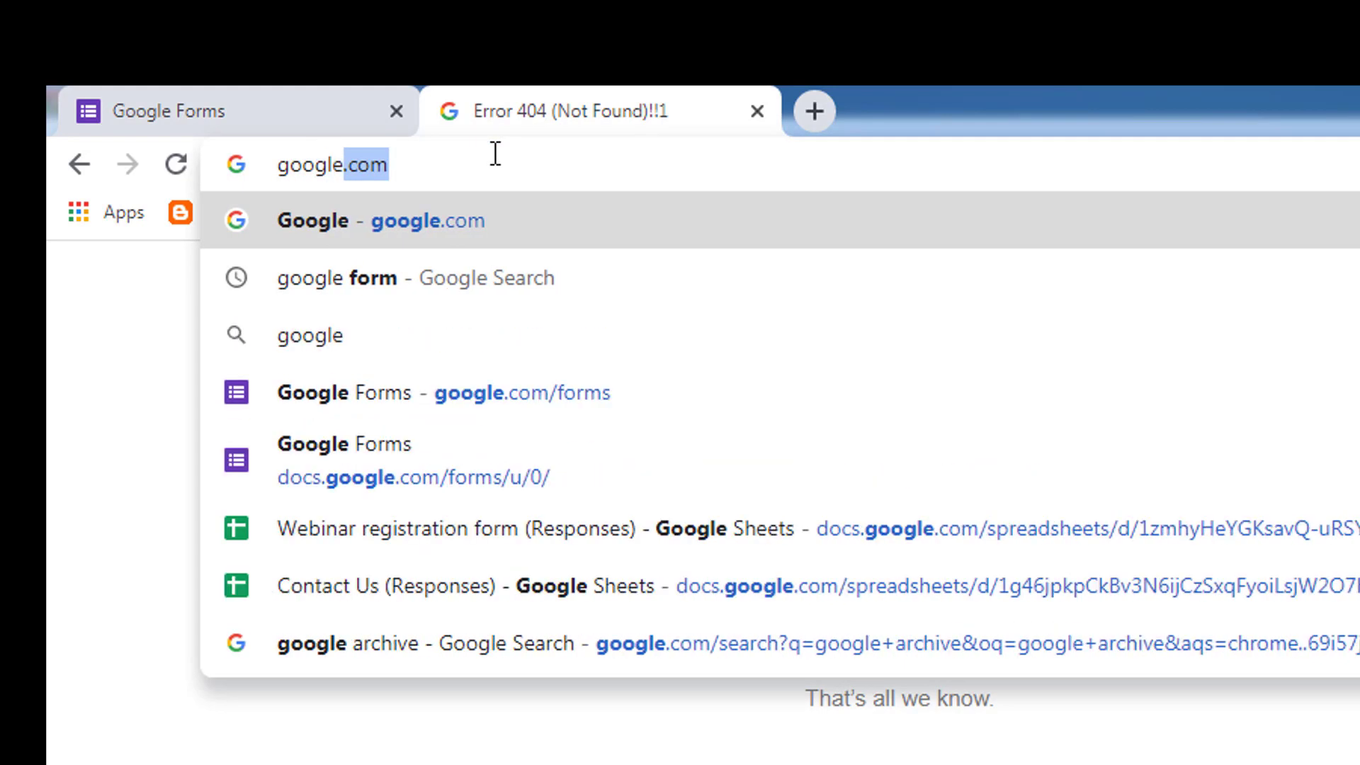
text(.com)
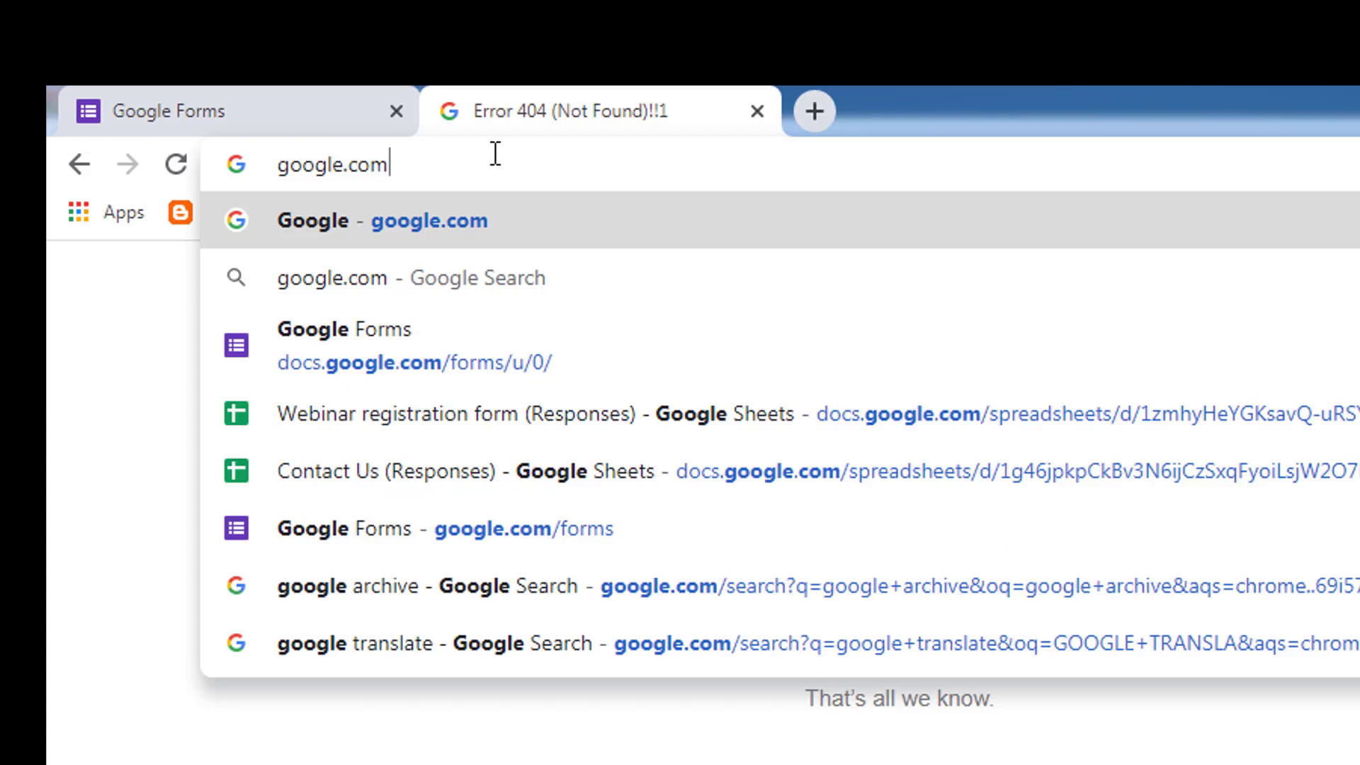
text(/forms)
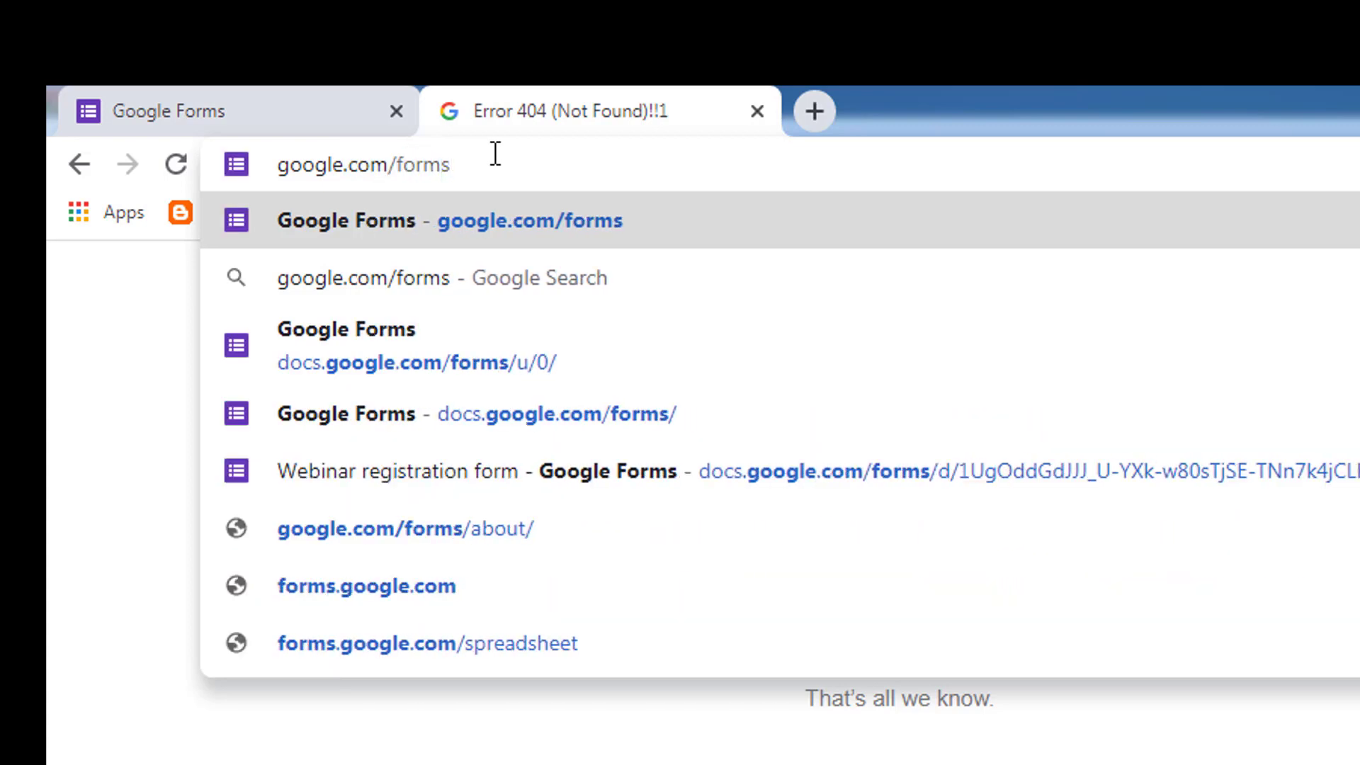
key(Down)
key(Up)
key(Return)
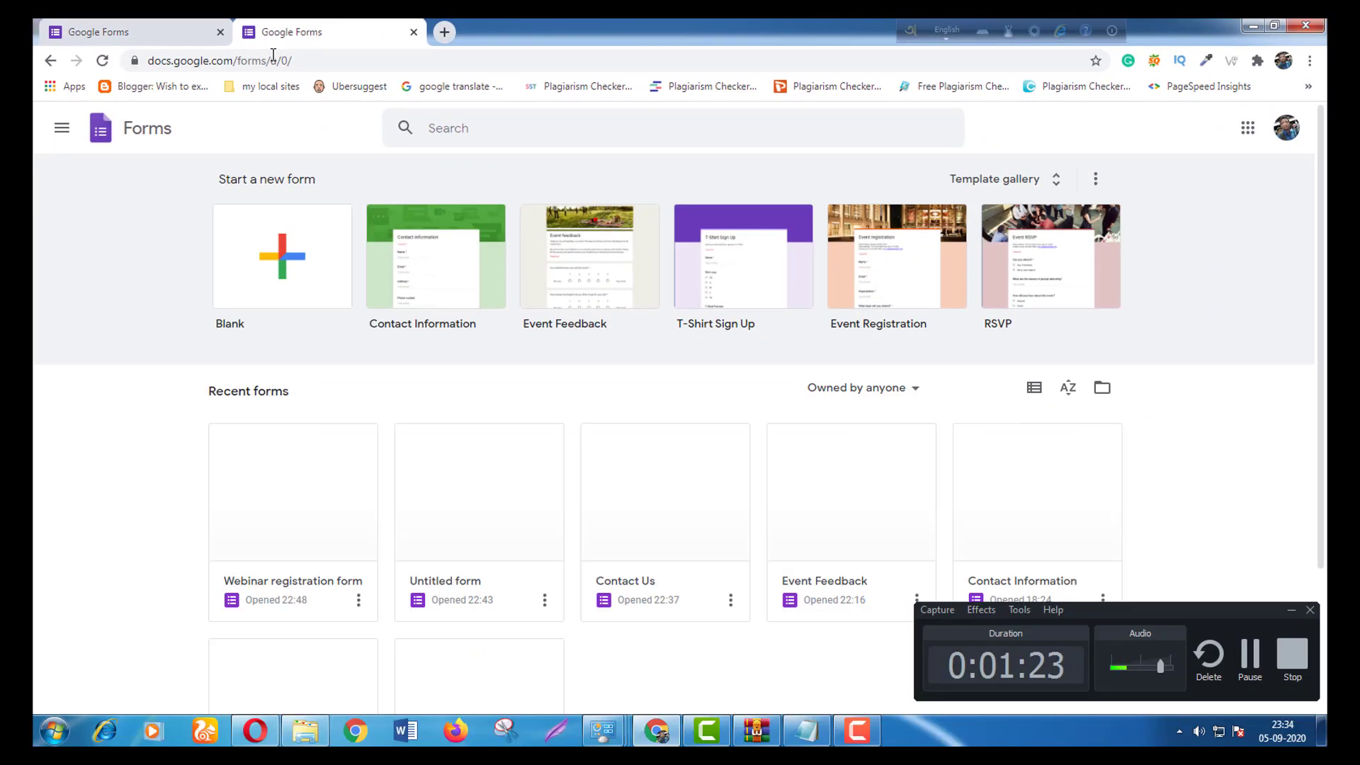
Browse the template gallery and start a form from the Contact Information template.
scroll(771, 346, down, 3)
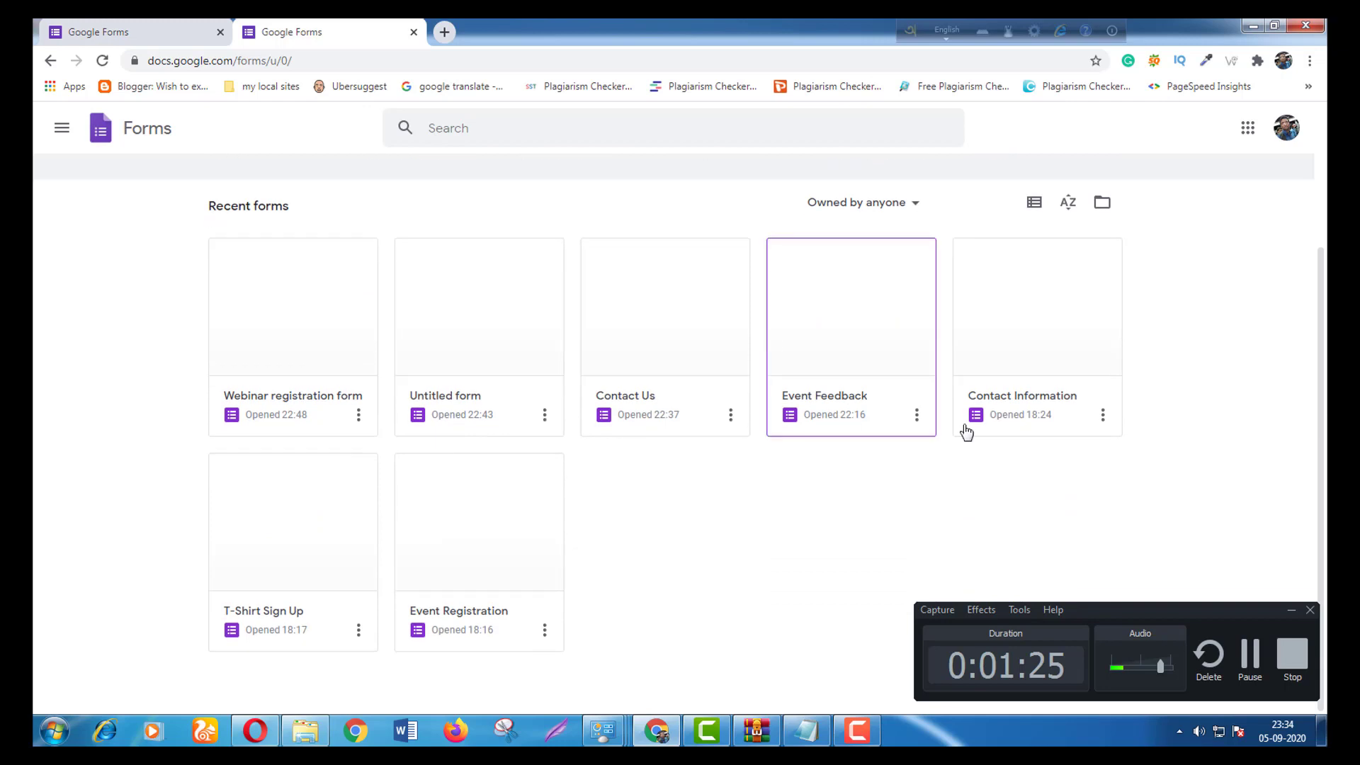
scroll(1211, 379, up, 4)
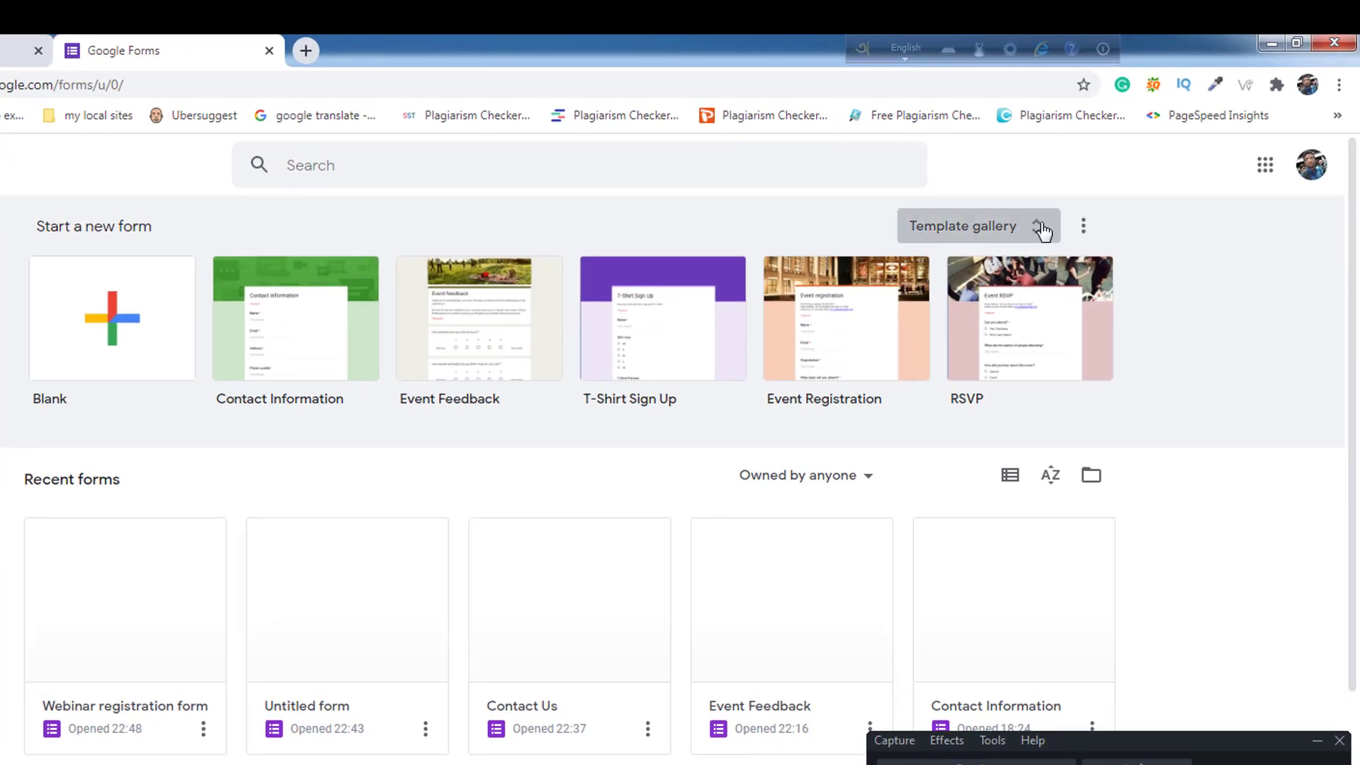
click(1041, 228)
scroll(926, 276, down, 1)
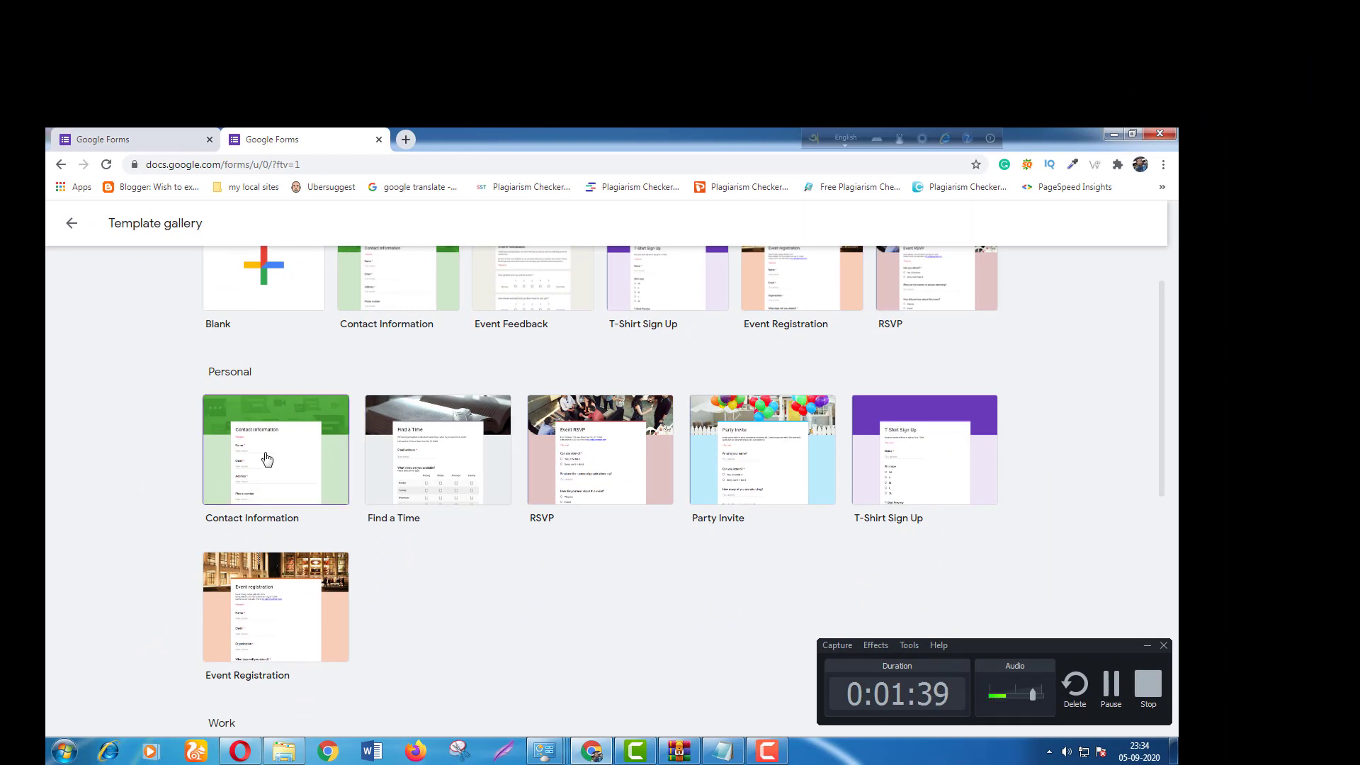
scroll(769, 470, down, 1)
scroll(767, 468, down, 2)
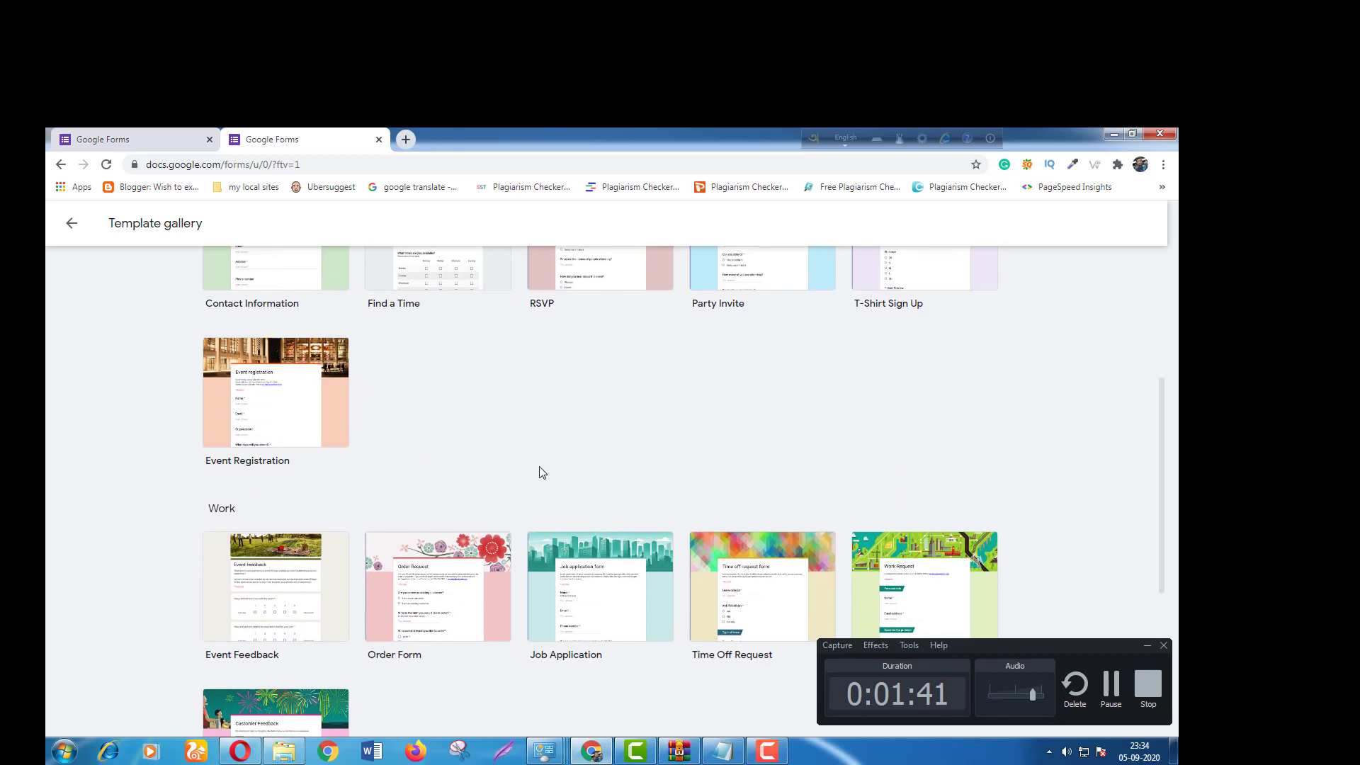
scroll(538, 471, down, 4)
scroll(759, 509, down, 1)
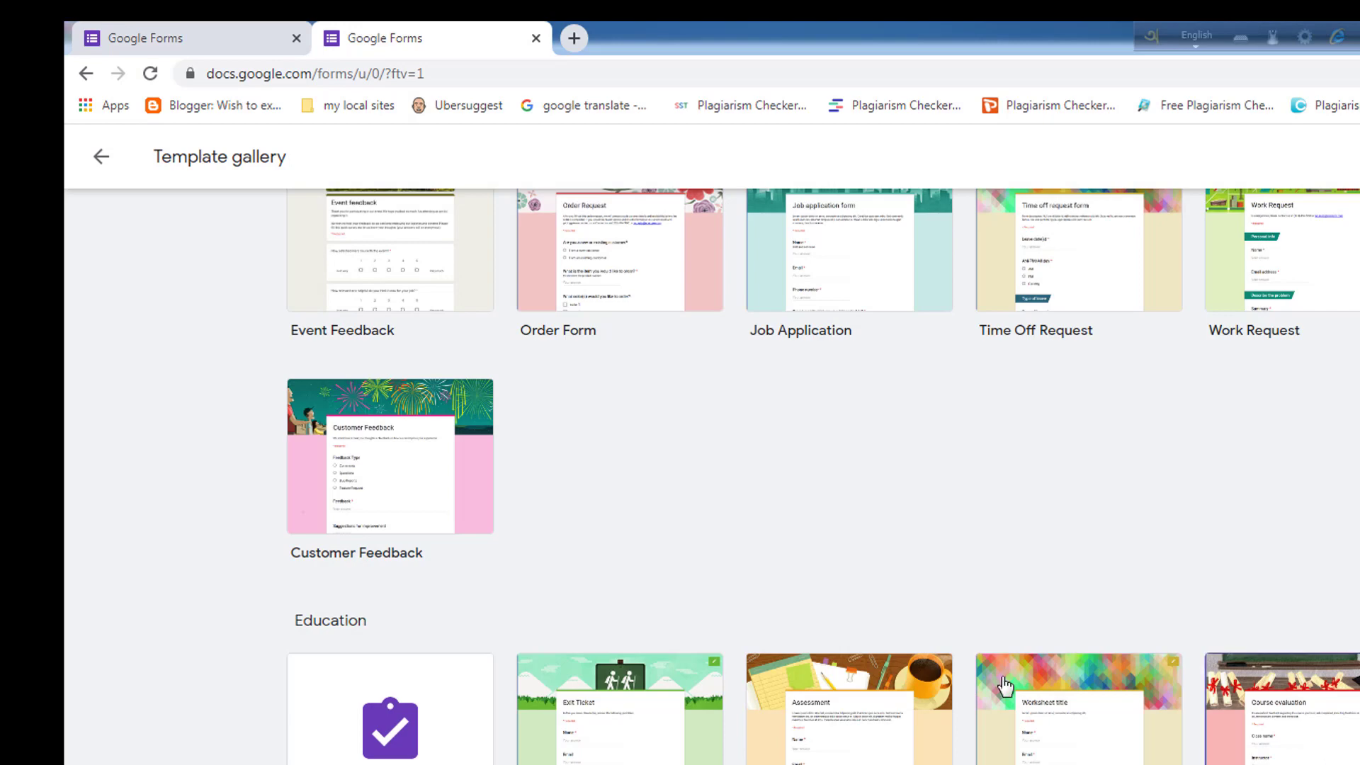
scroll(925, 649, up, 10)
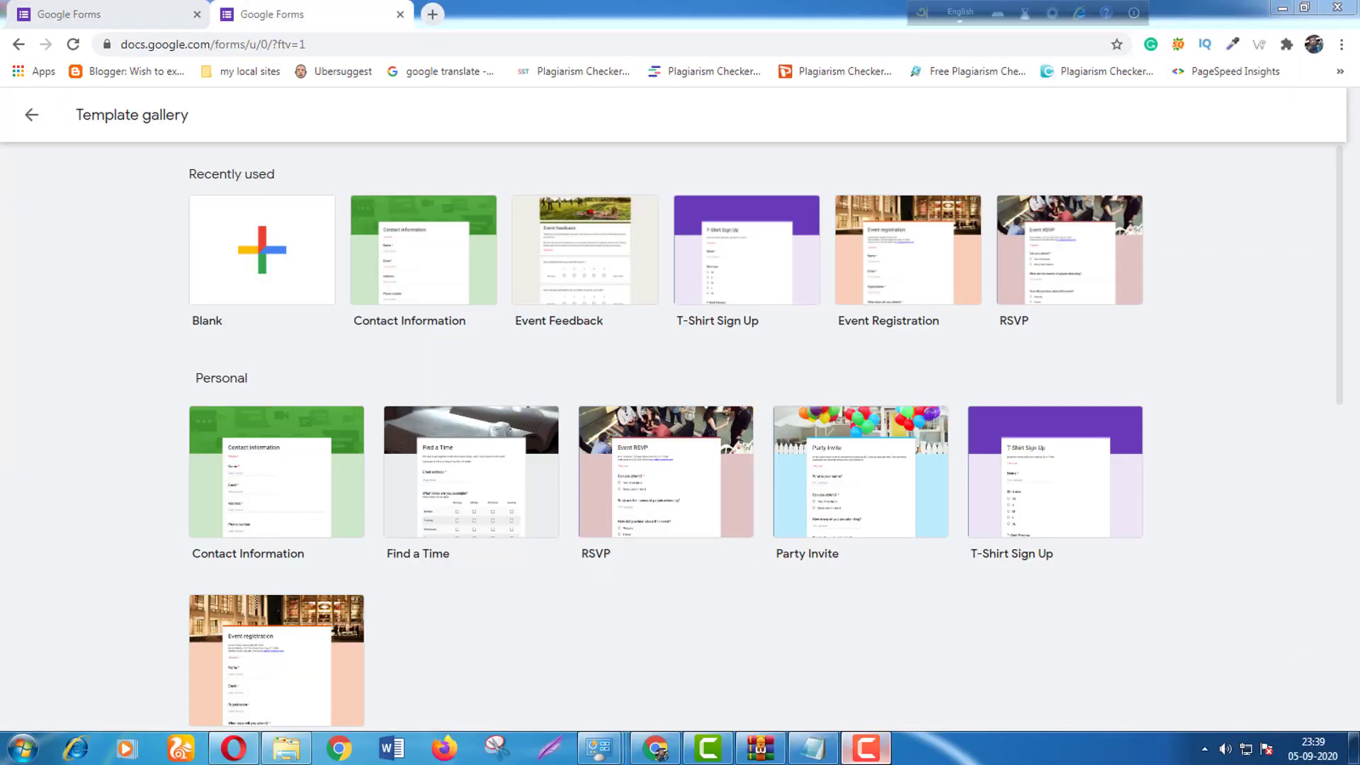
click(313, 479)
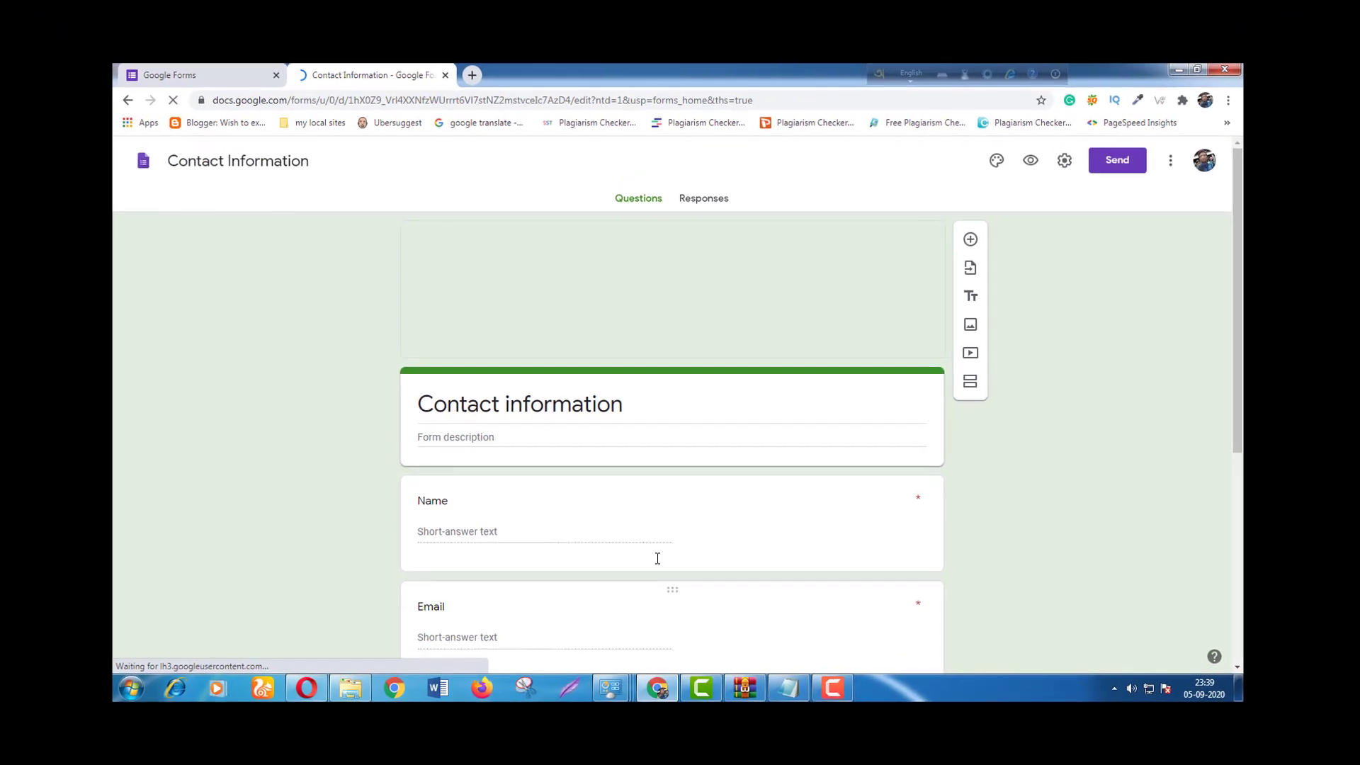
Rename the form file from Contact Information to 'IT HELPDESK'.
scroll(640, 435, down, 2)
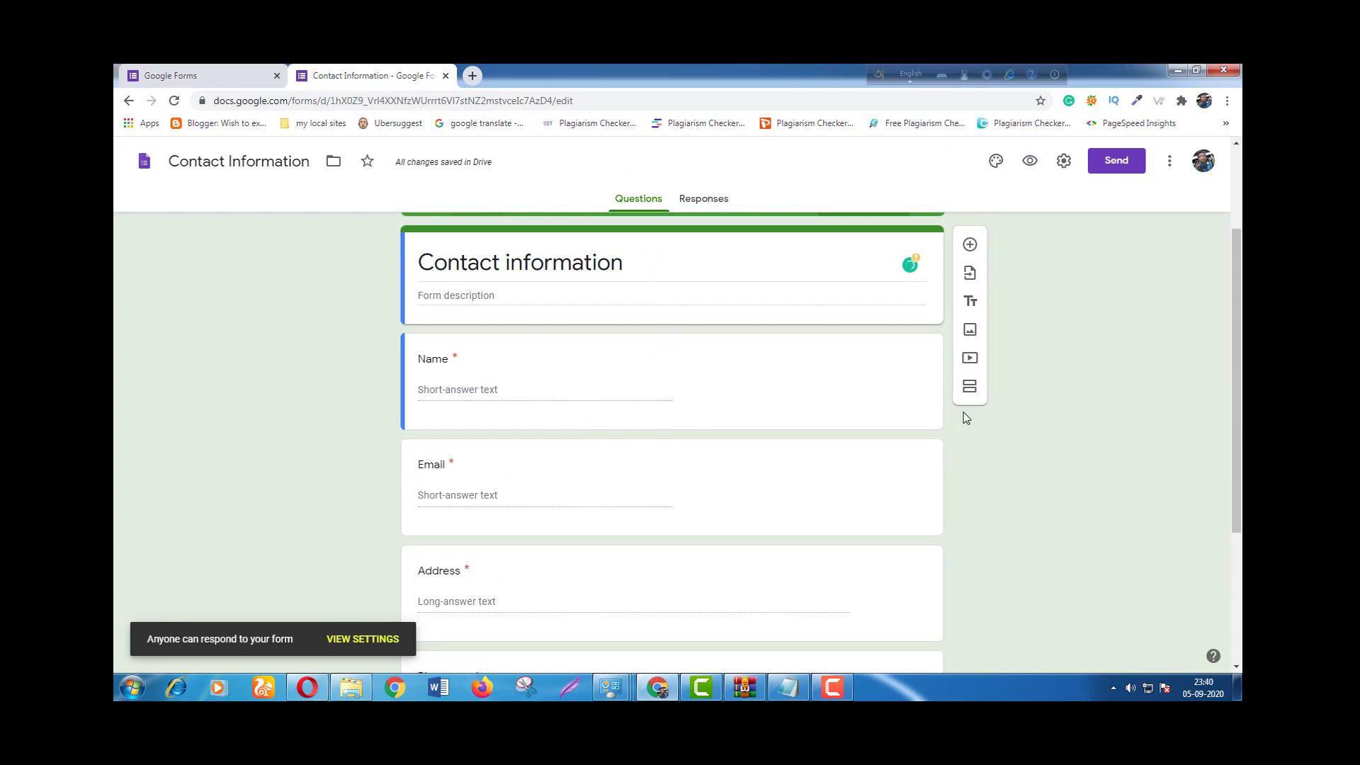
scroll(889, 440, up, 3)
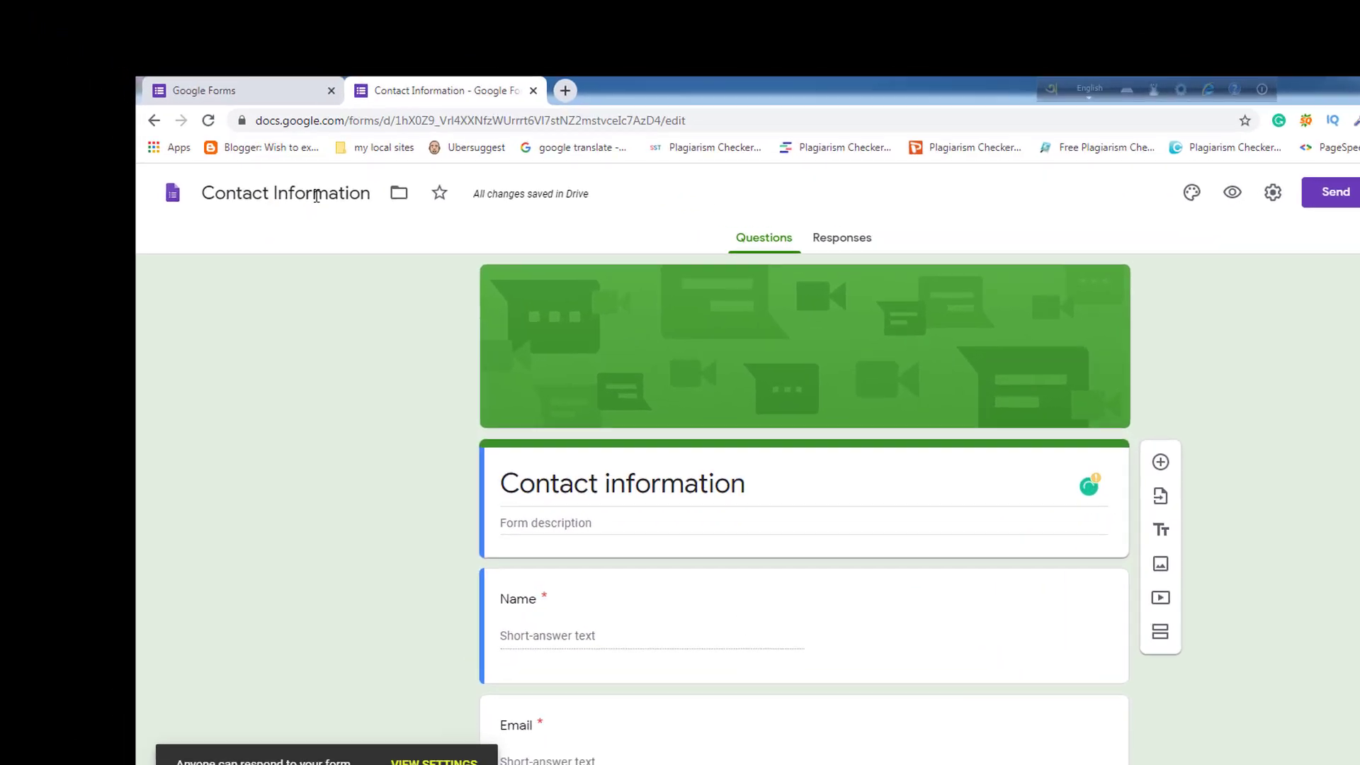
double_click(316, 197)
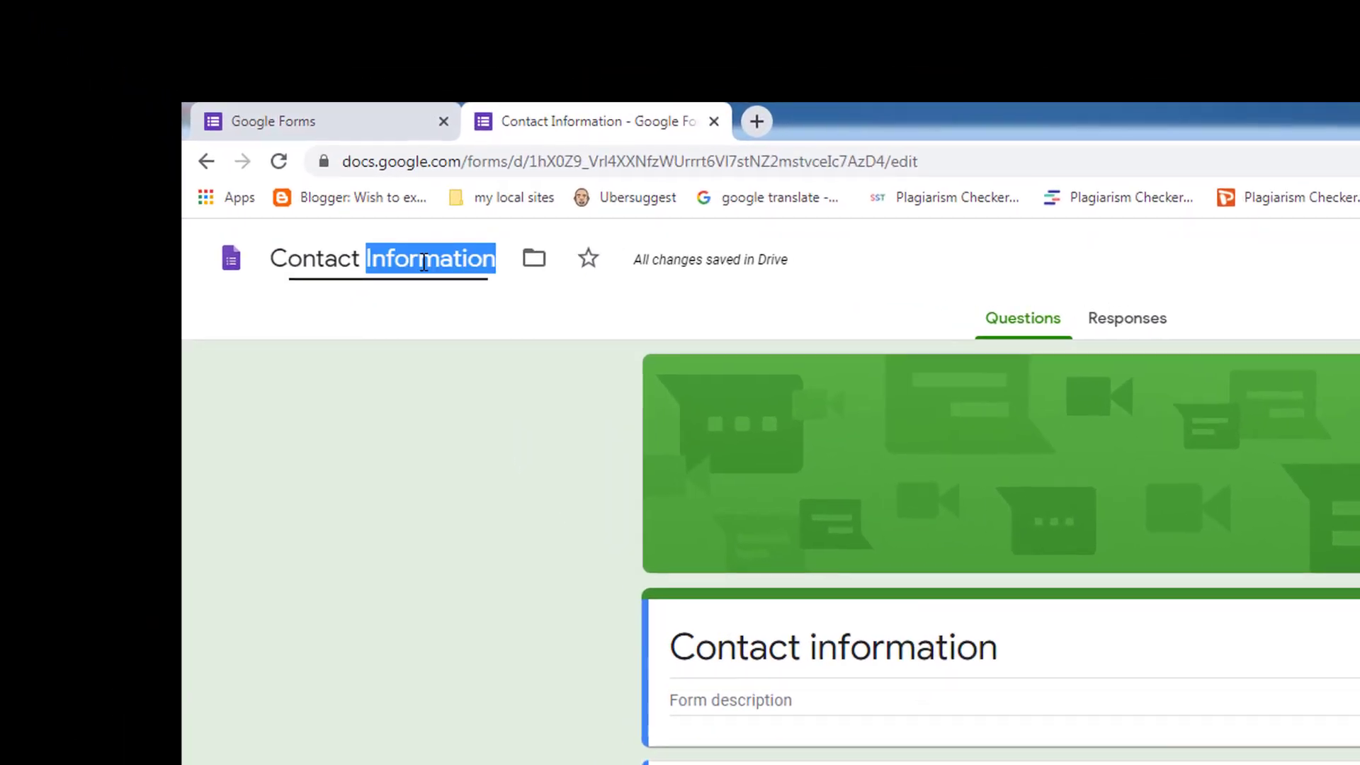
key(ctrl+a)
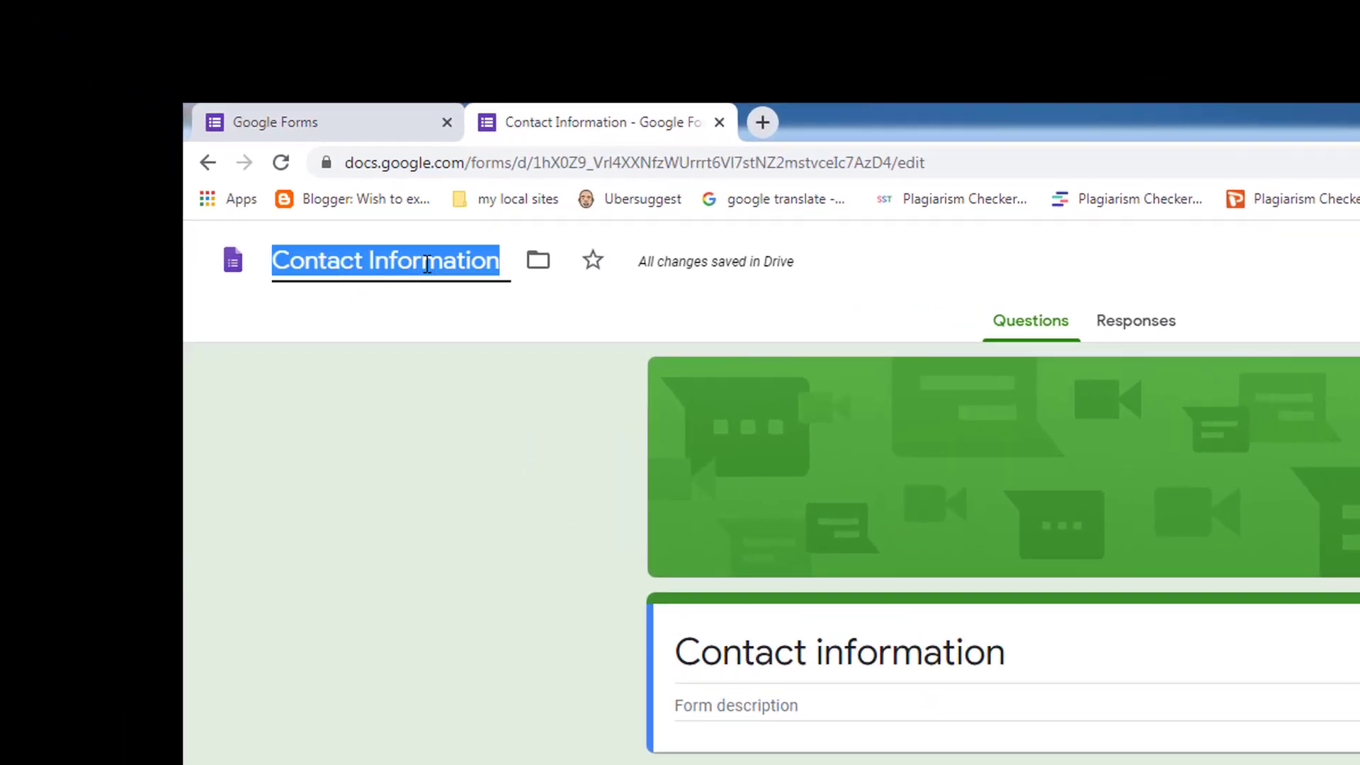
text(It)
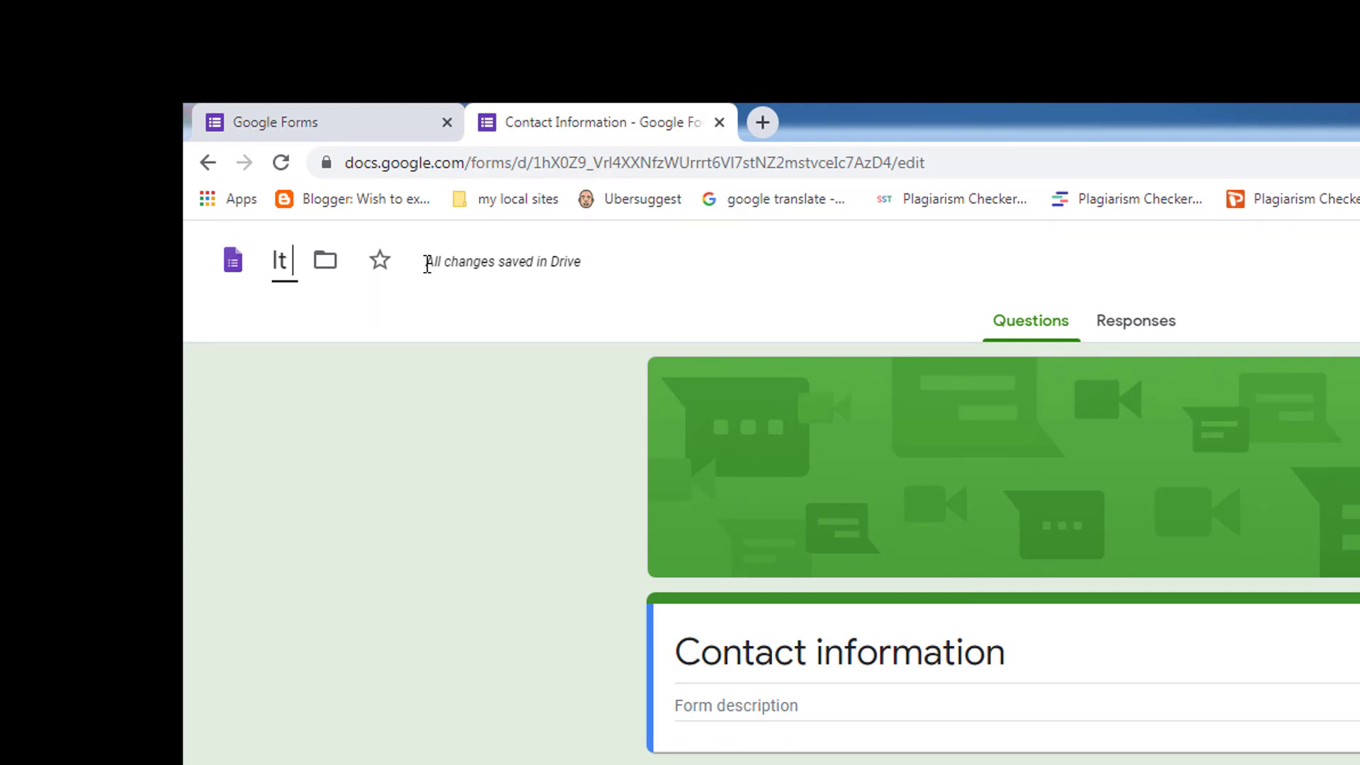
key(BackSpace)
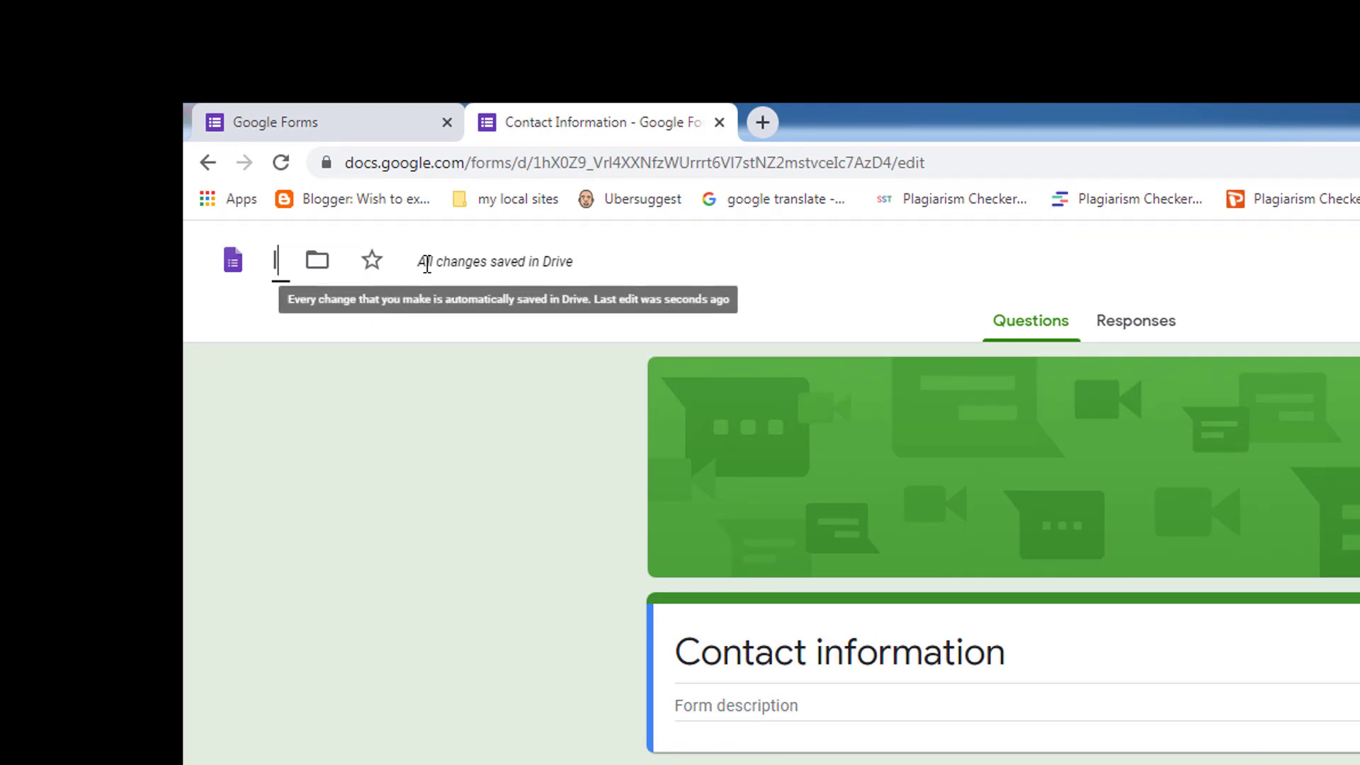
text(T HELPDESK)
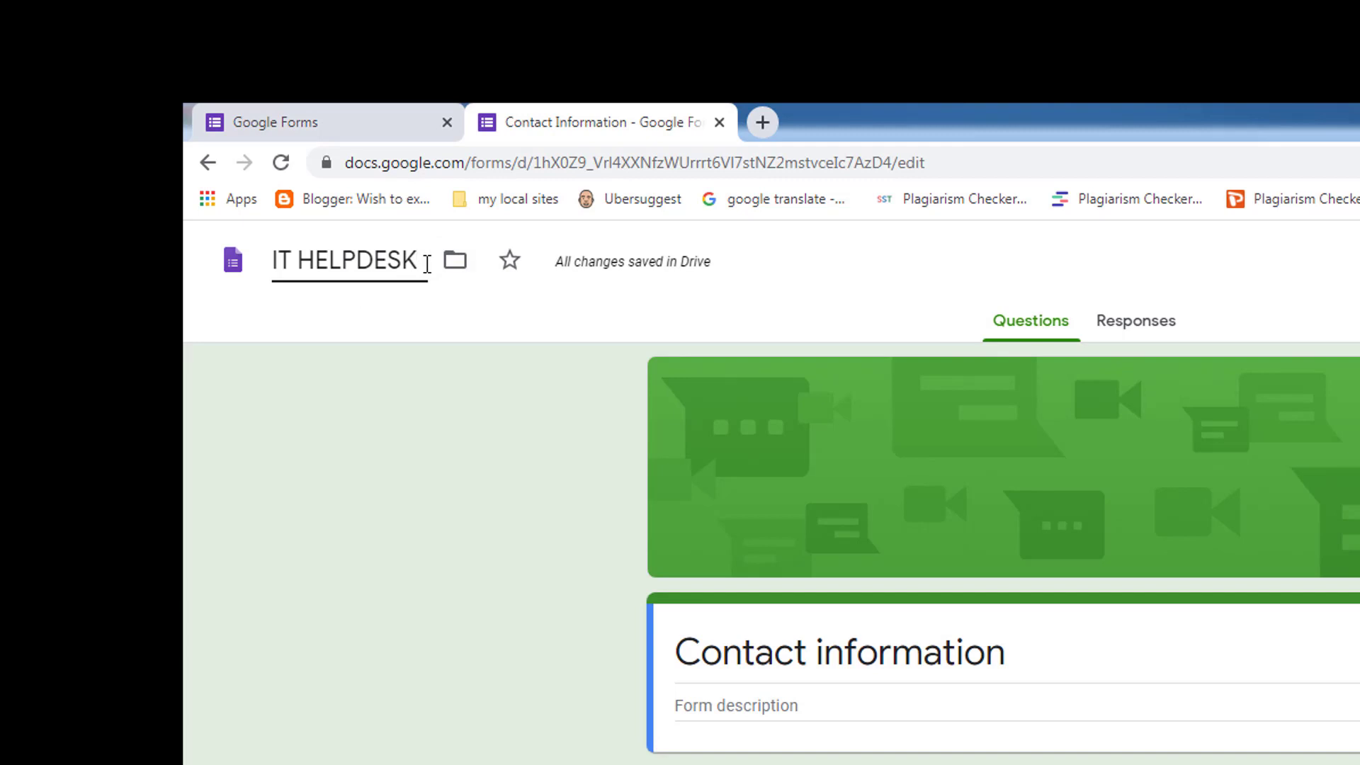
Set the heading to 'WEBINAR REGISTRATION' and description to 'Please complete the registration for the webinar'.
click(1020, 655)
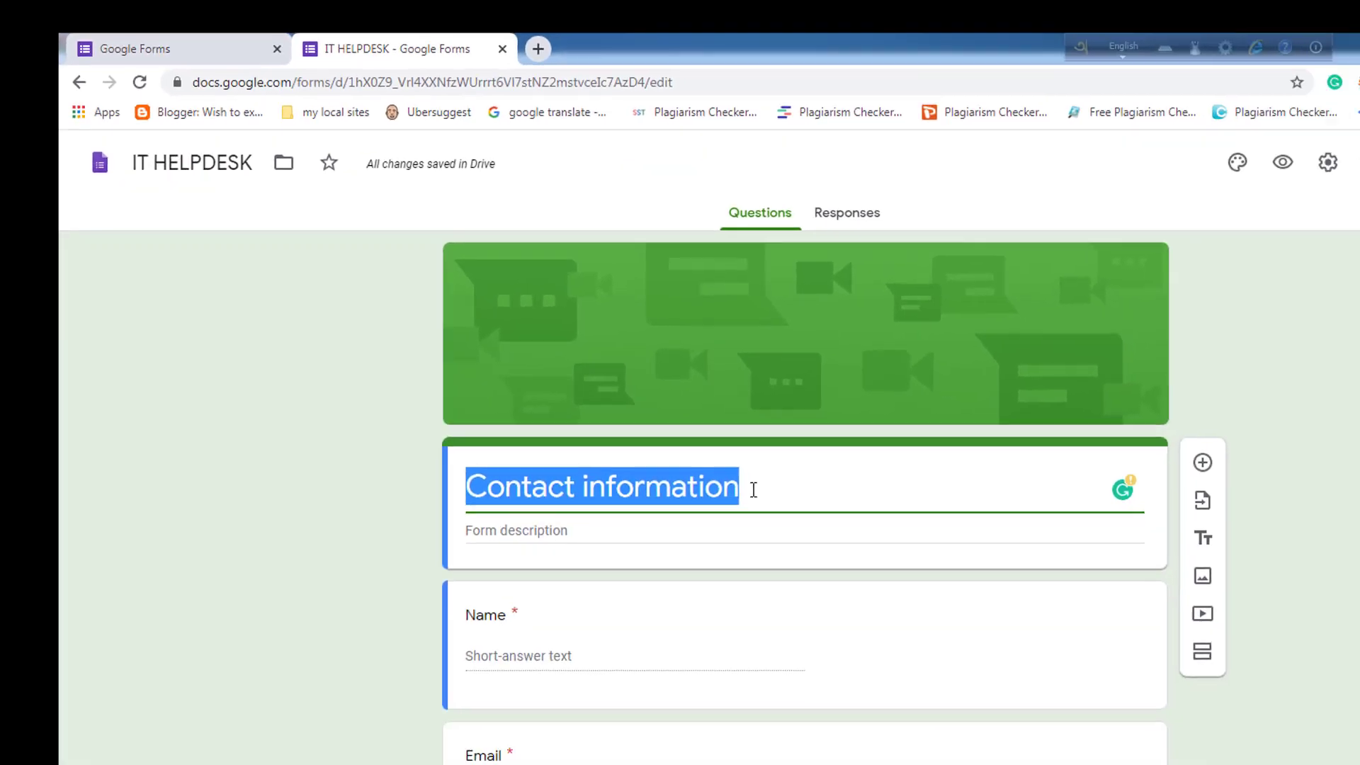
text(WE)
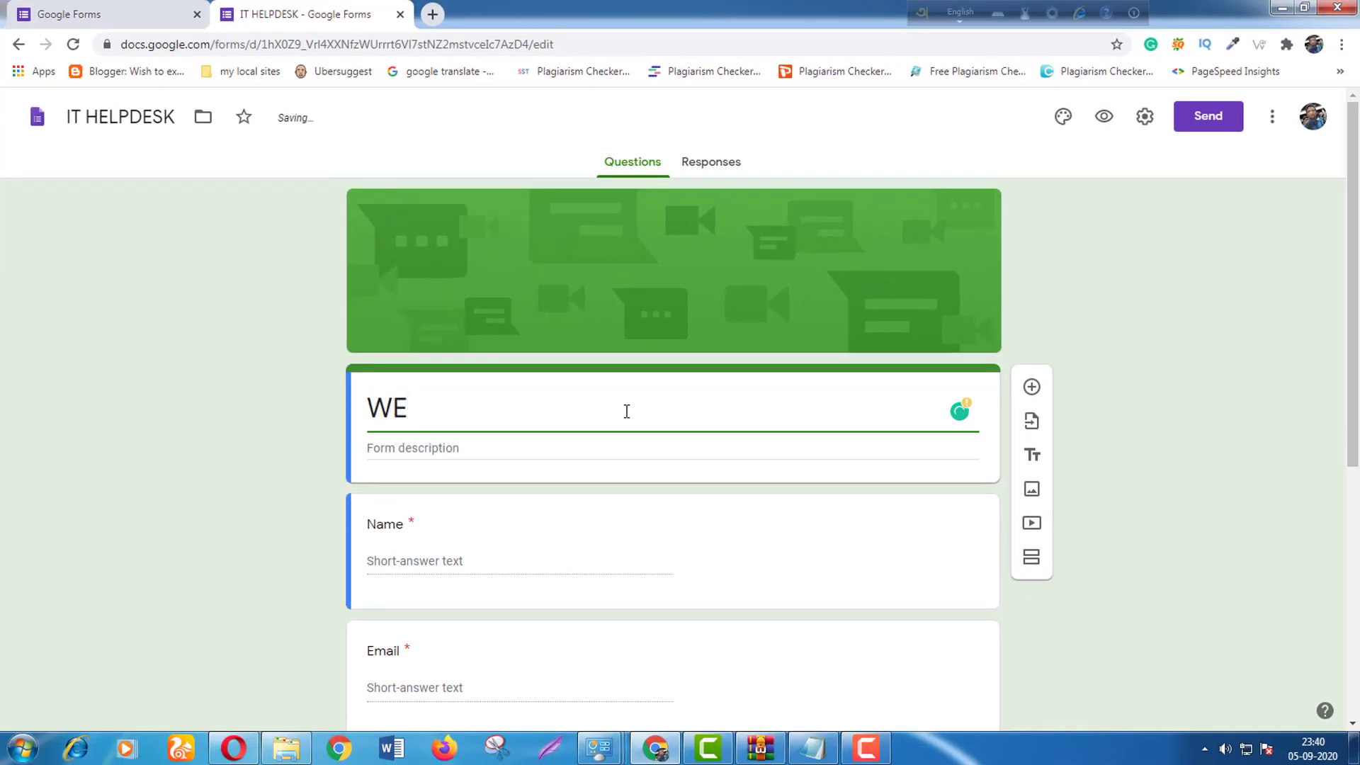
text(BINAR)
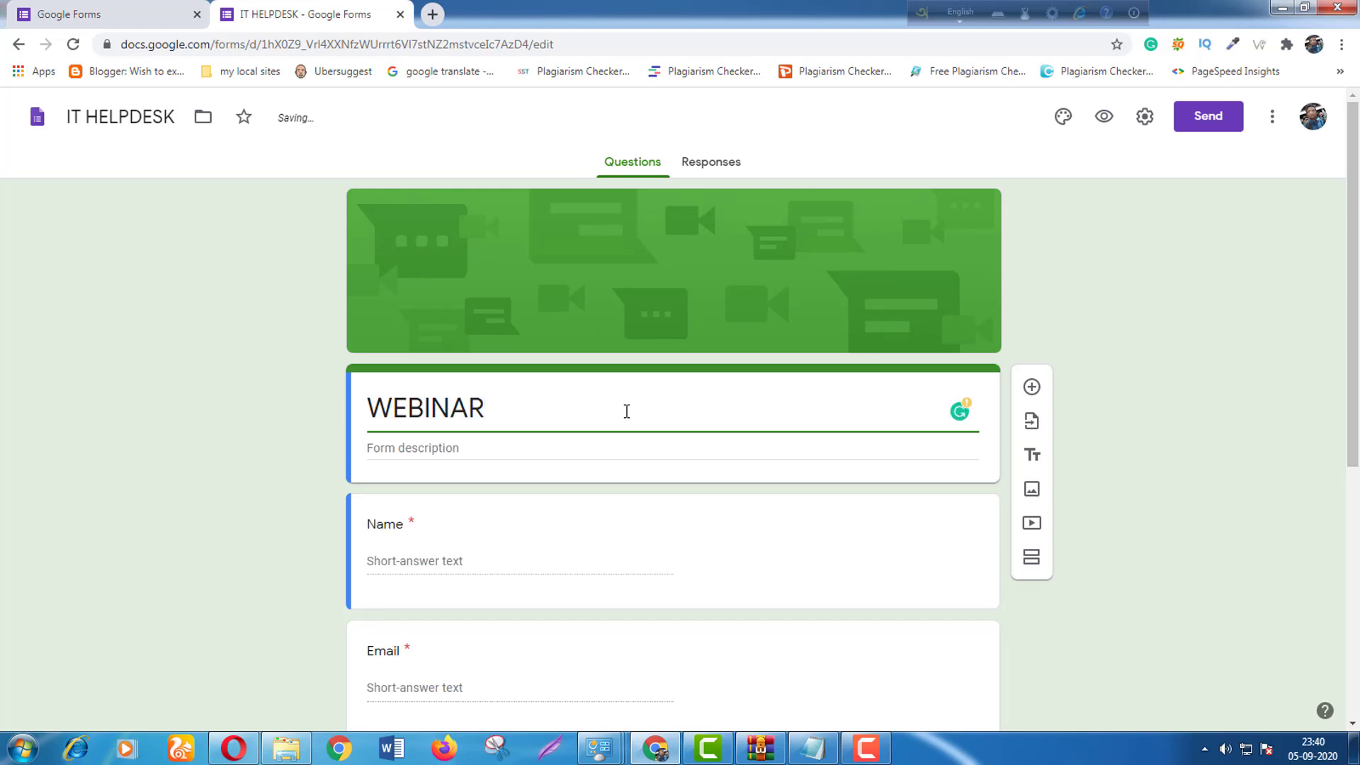
text( CONTACT)
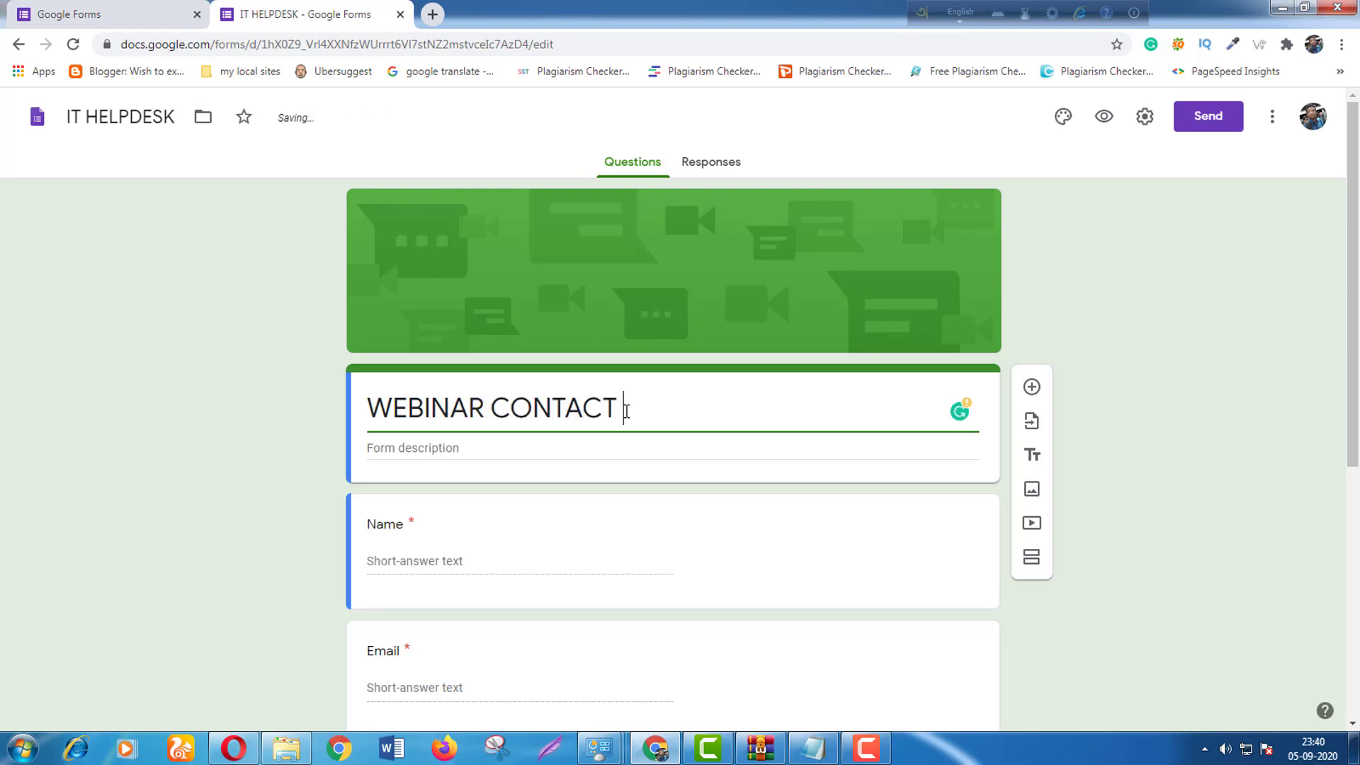
key(BackSpace)
key(BackSpace)
key(BackSpace)
key(BackSpace)
key(BackSpace)
key(BackSpace)
key(BackSpace)
key(BackSpace)
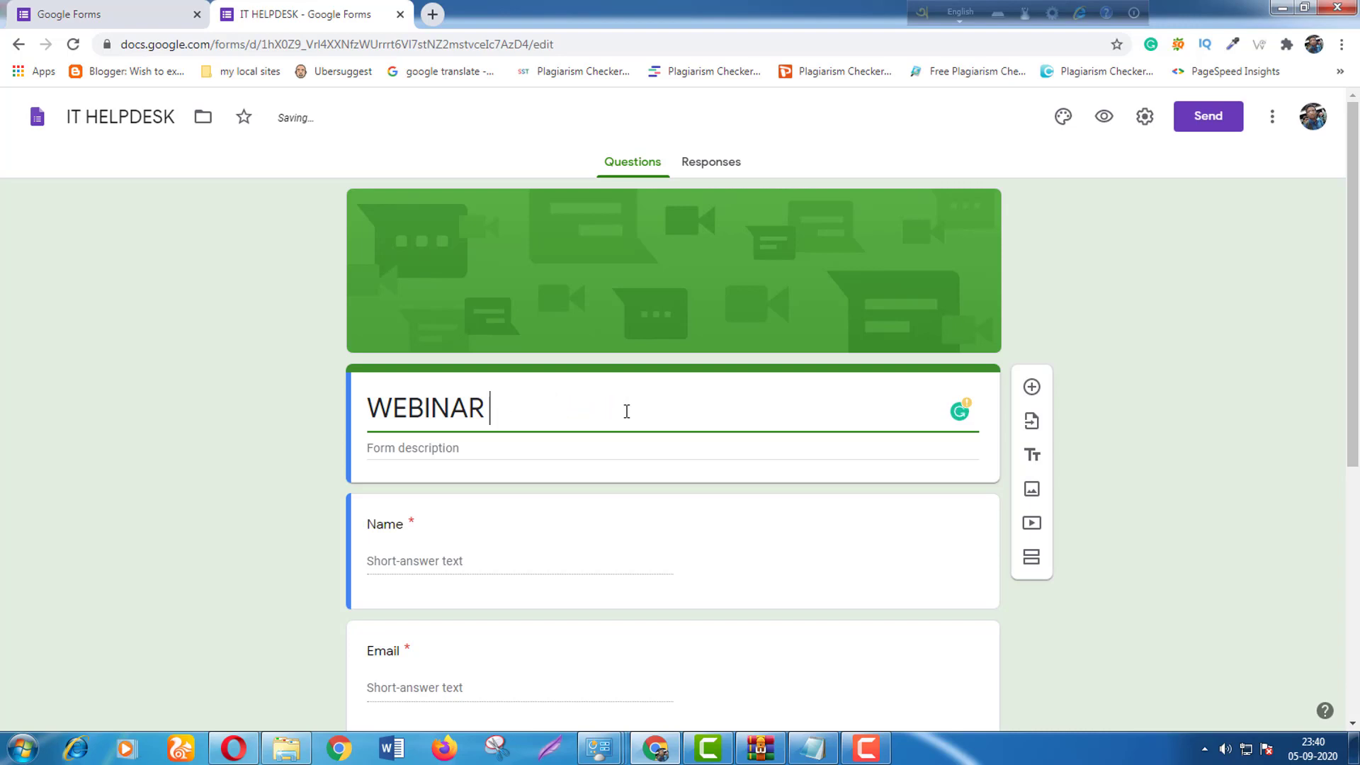
text(REGISTRAT)
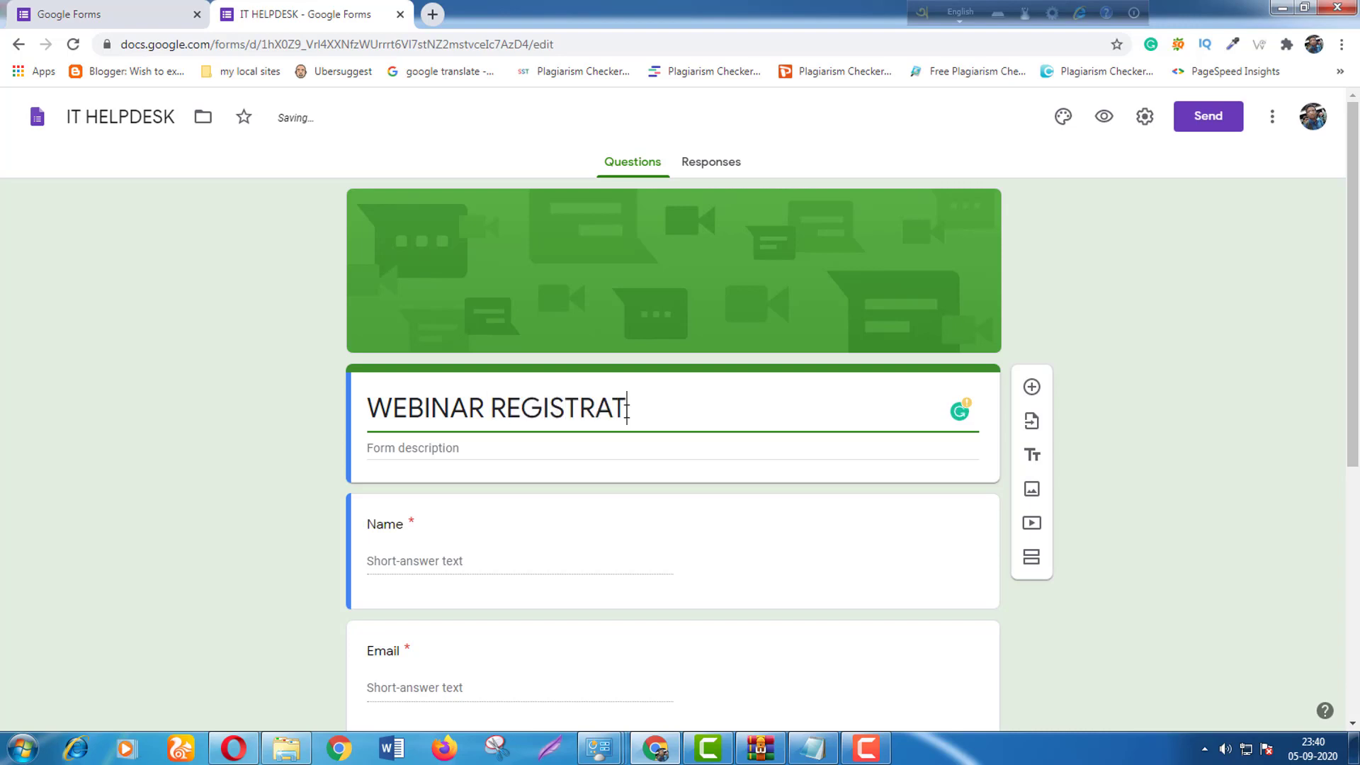
text(ION)
click(591, 449)
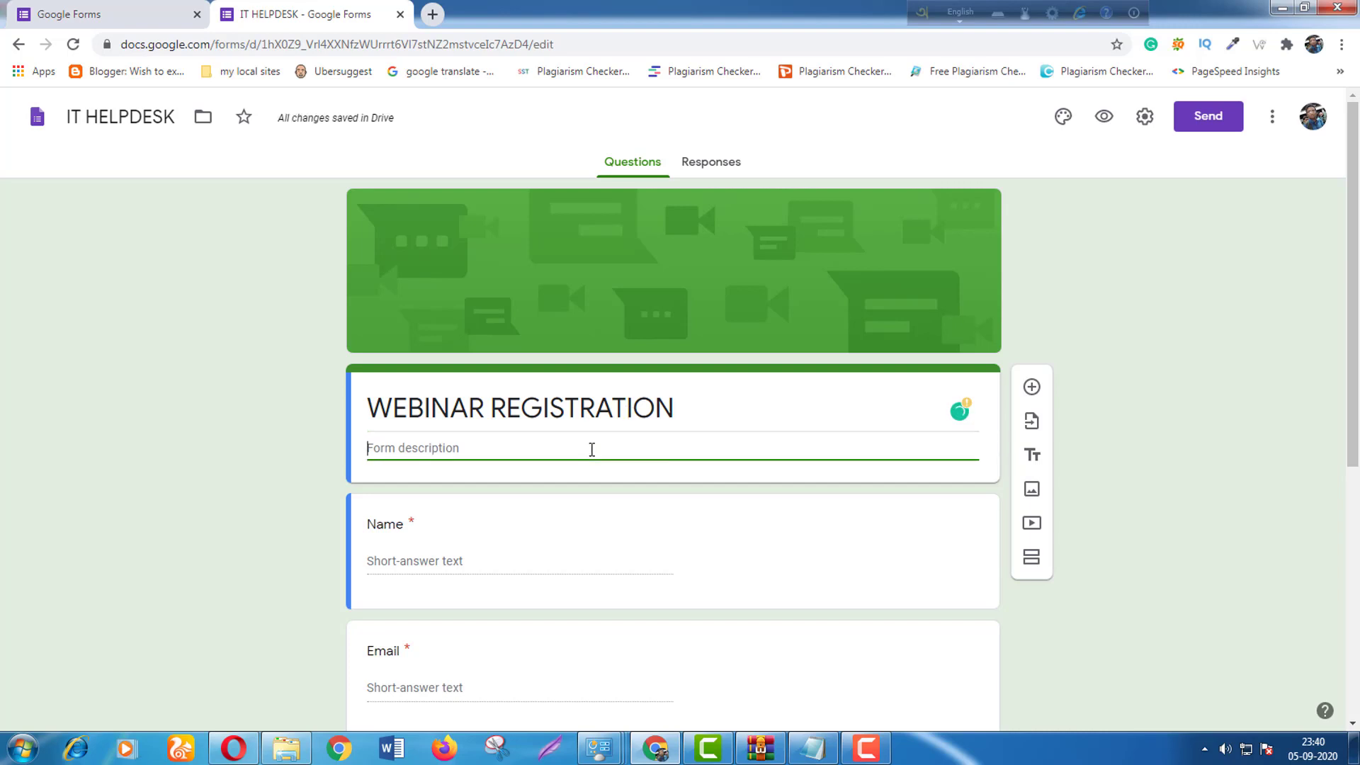
text(Please )
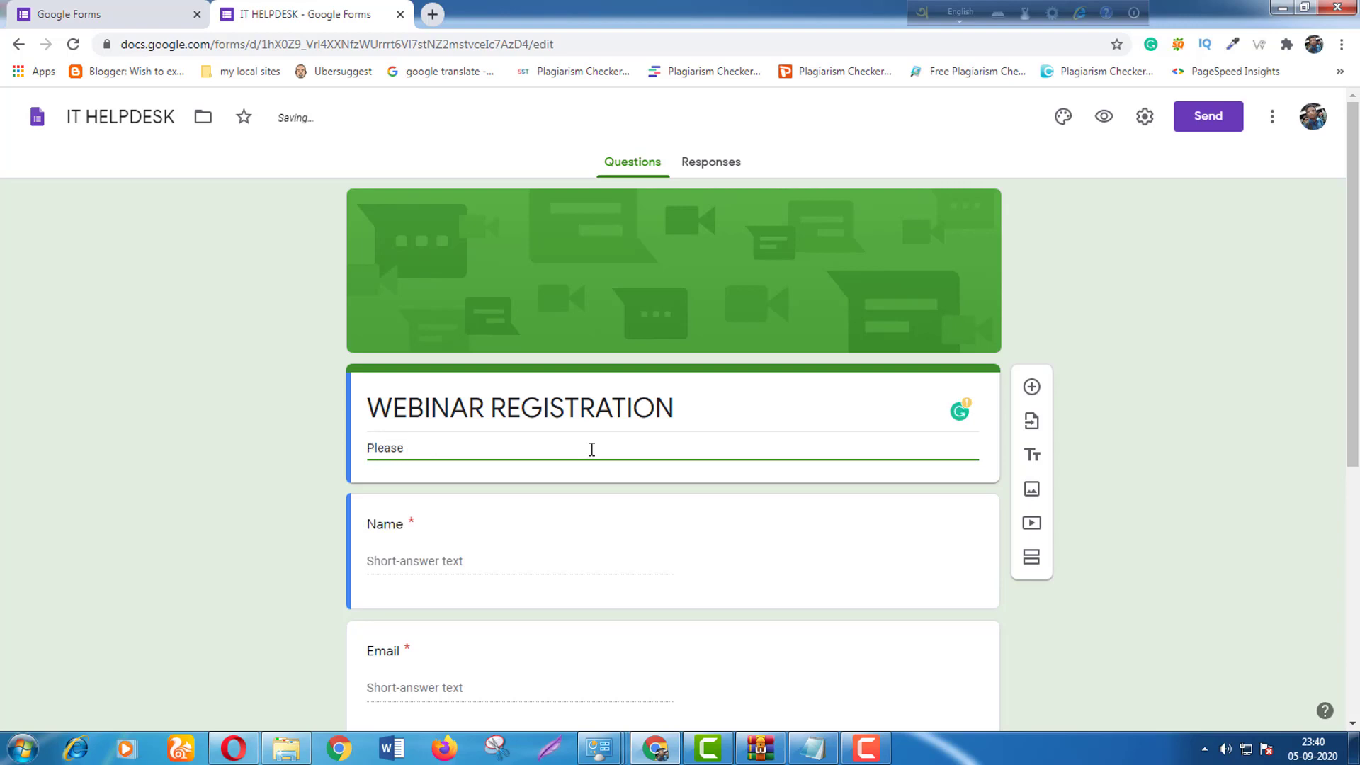
text(complete )
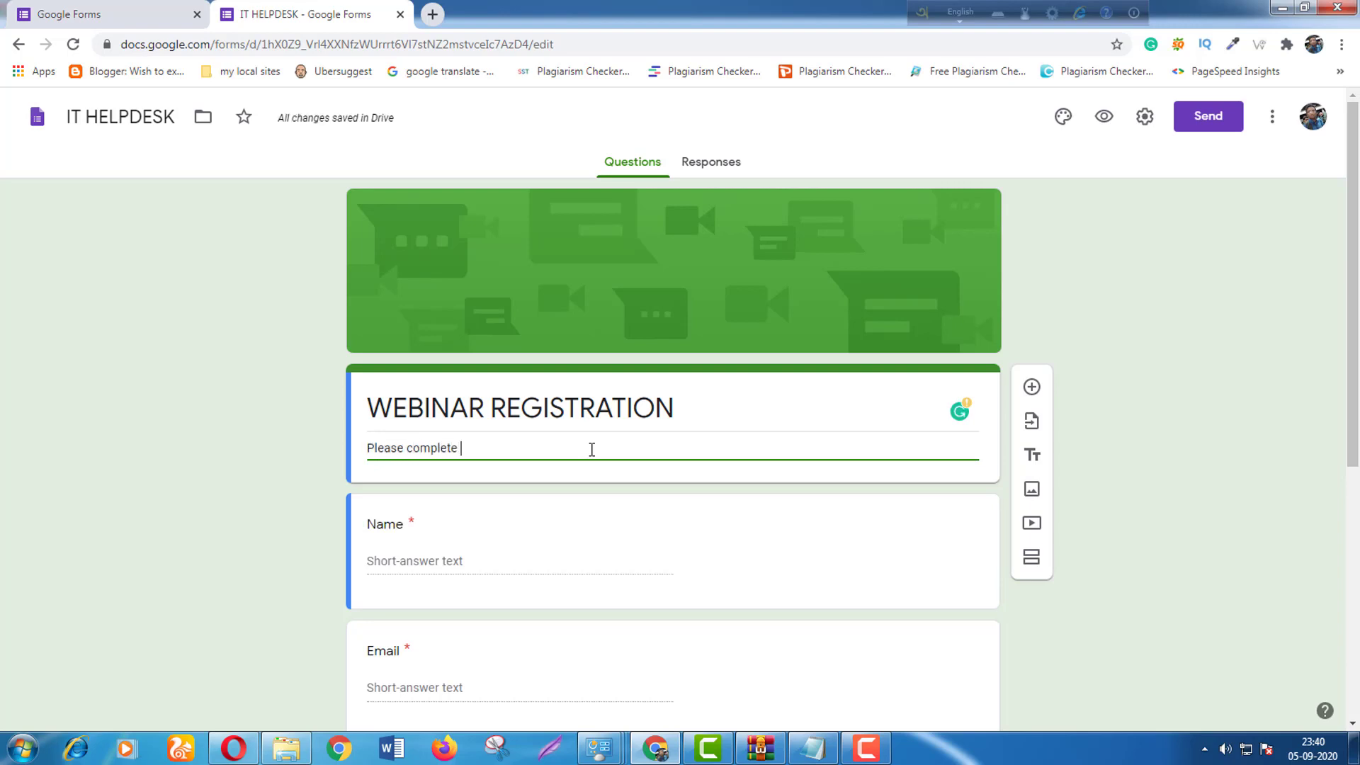
text(the reg)
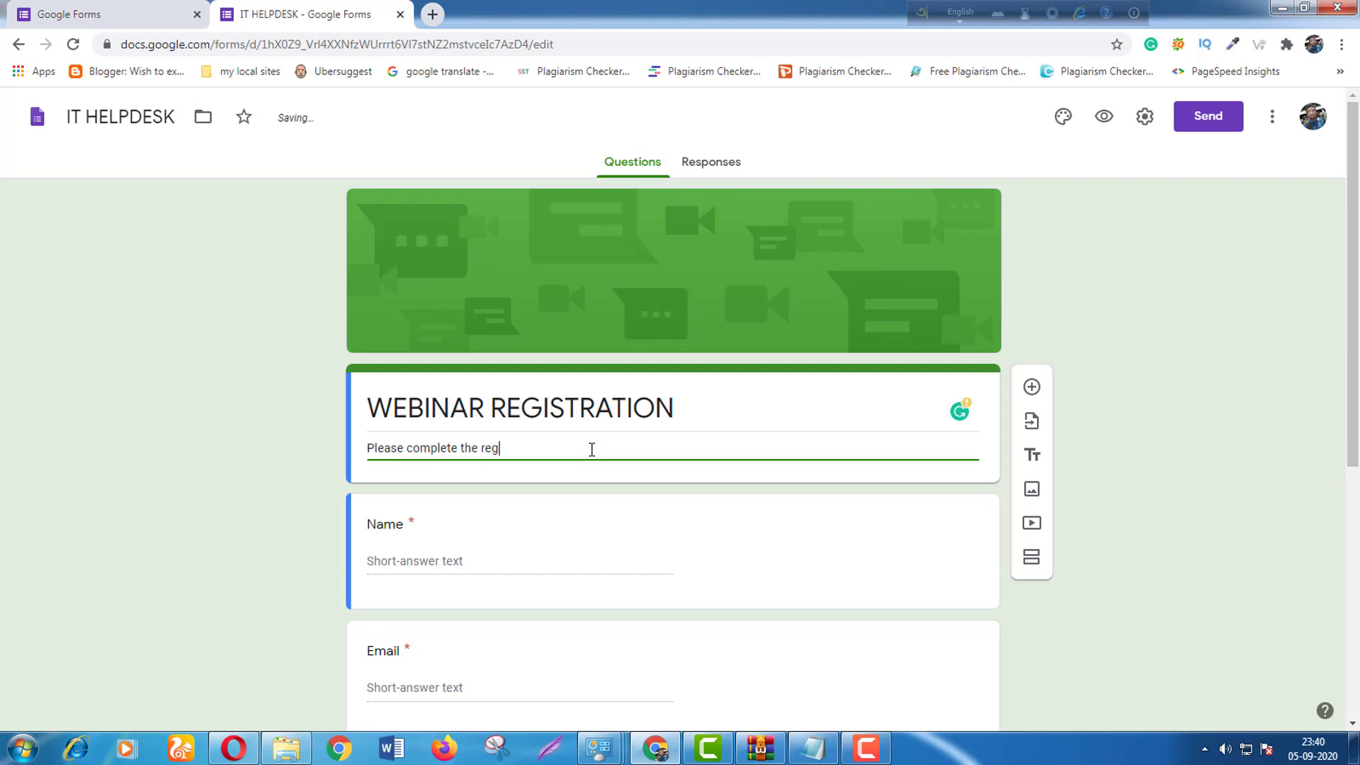
text(istration f)
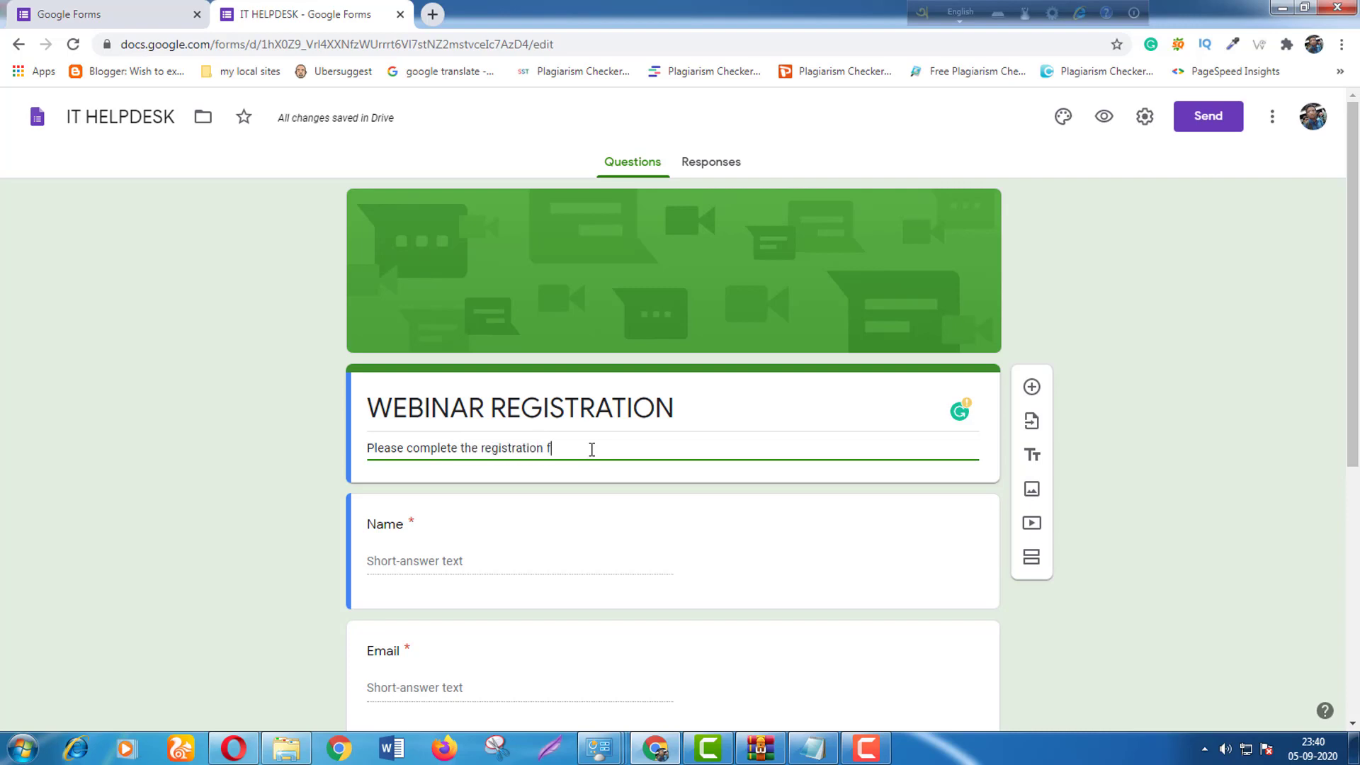
text(or the webinar.)
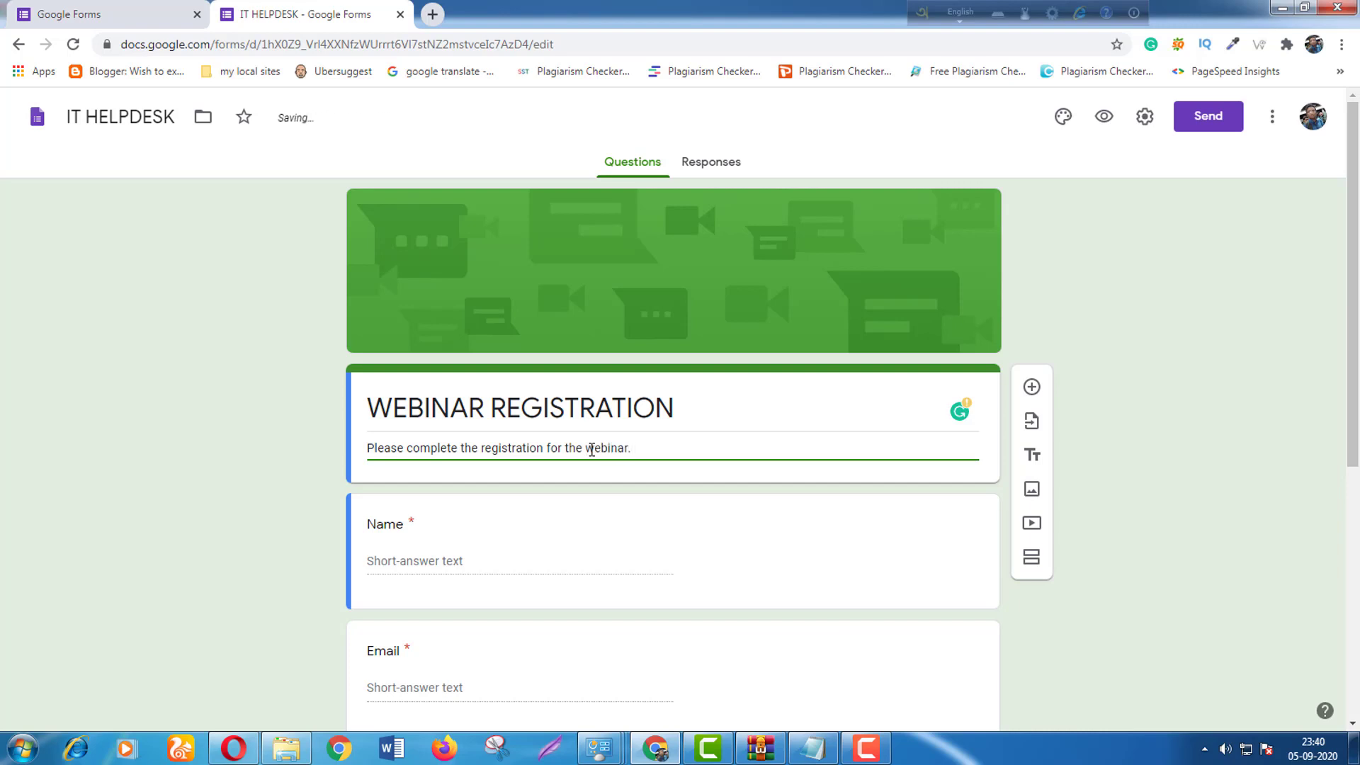
scroll(358, 434, down, 4)
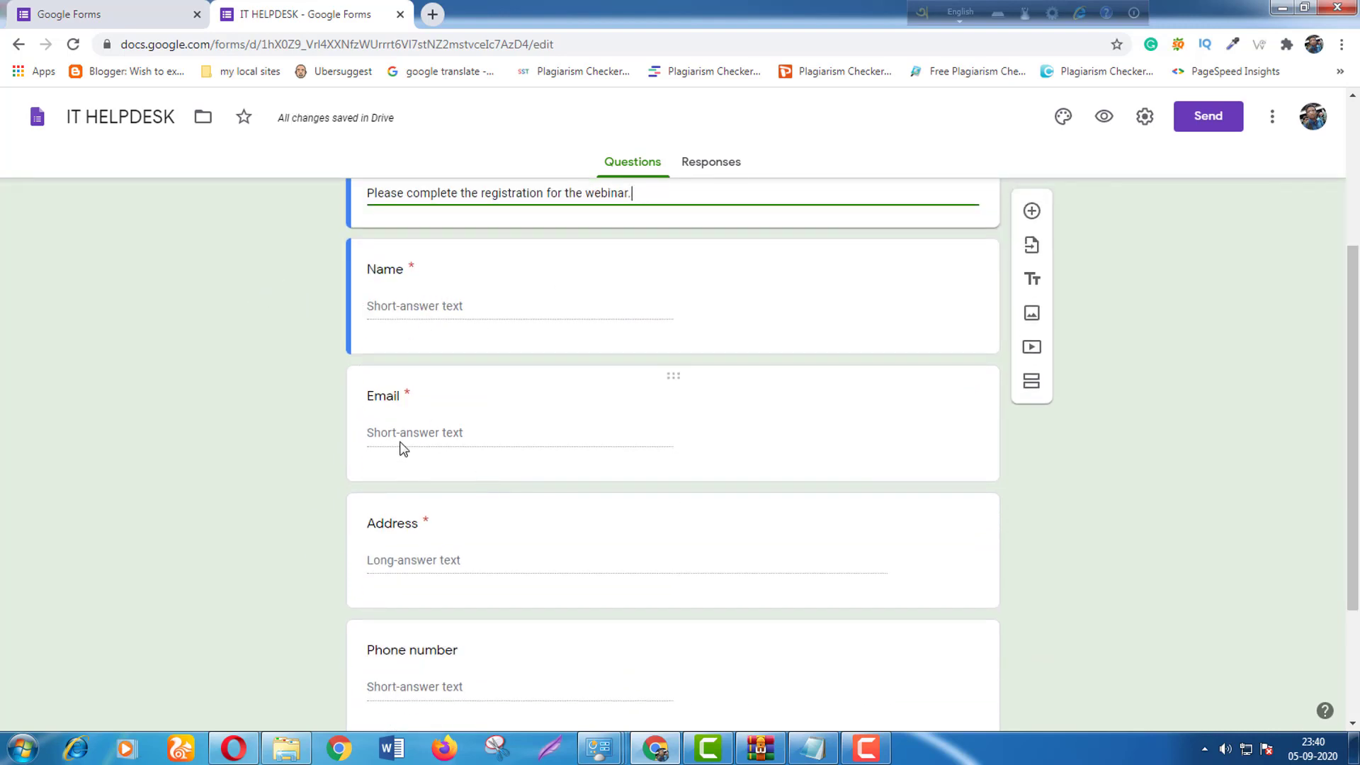
scroll(455, 546, down, 3)
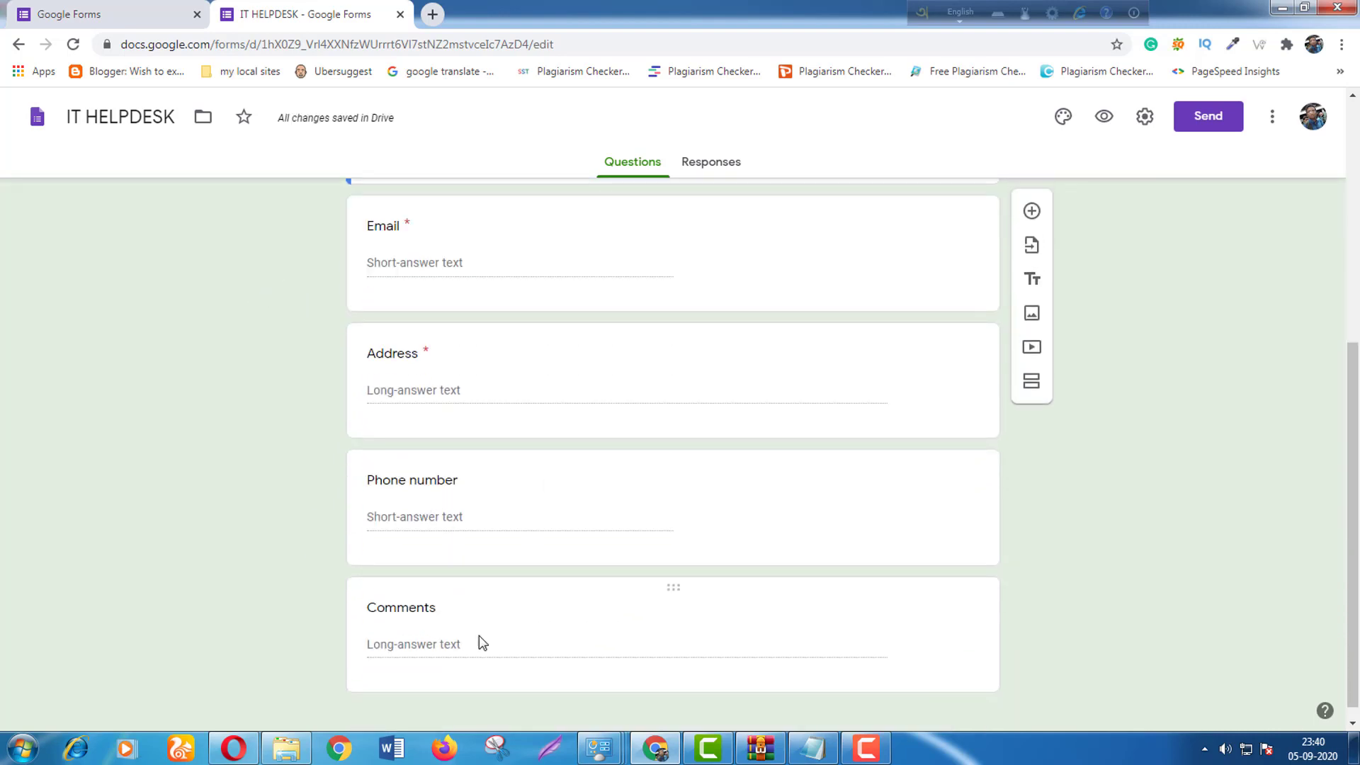
scroll(464, 637, up, 5)
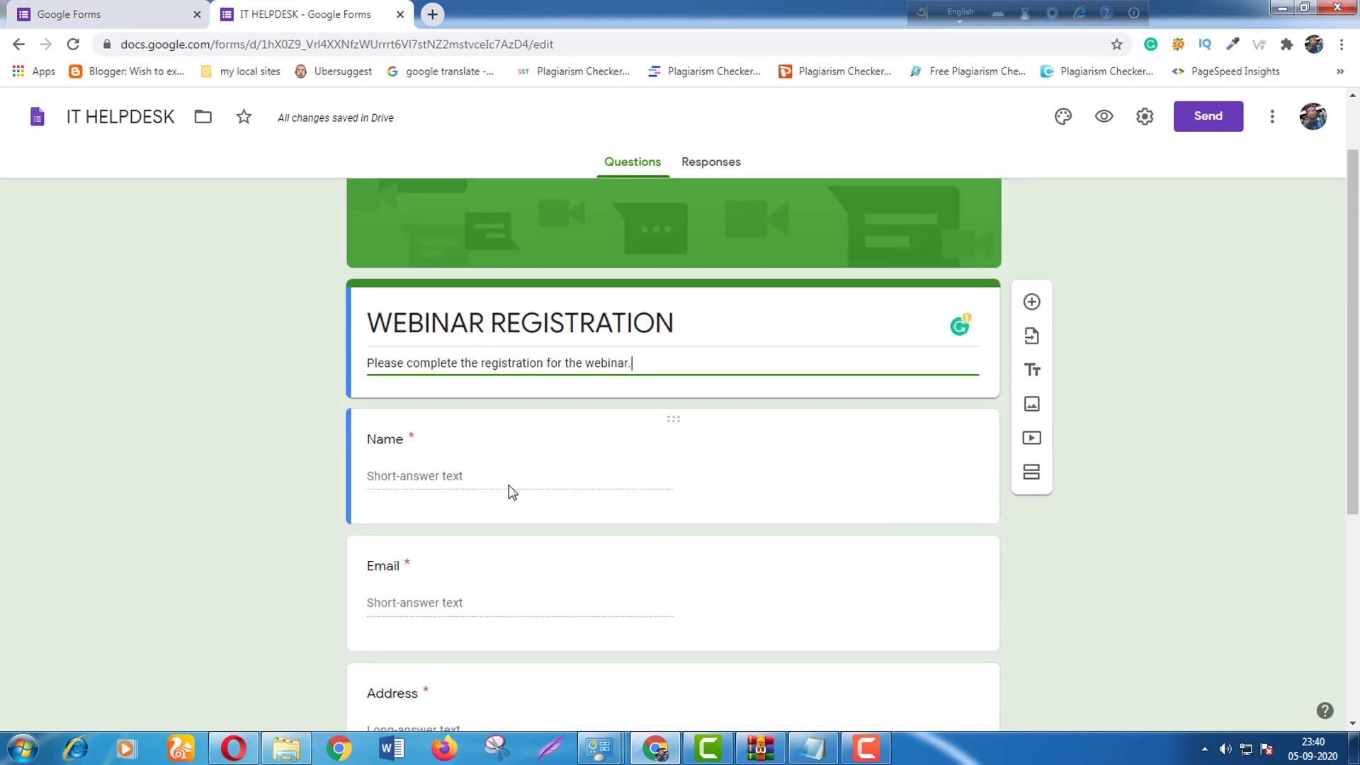
scroll(538, 595, down, 5)
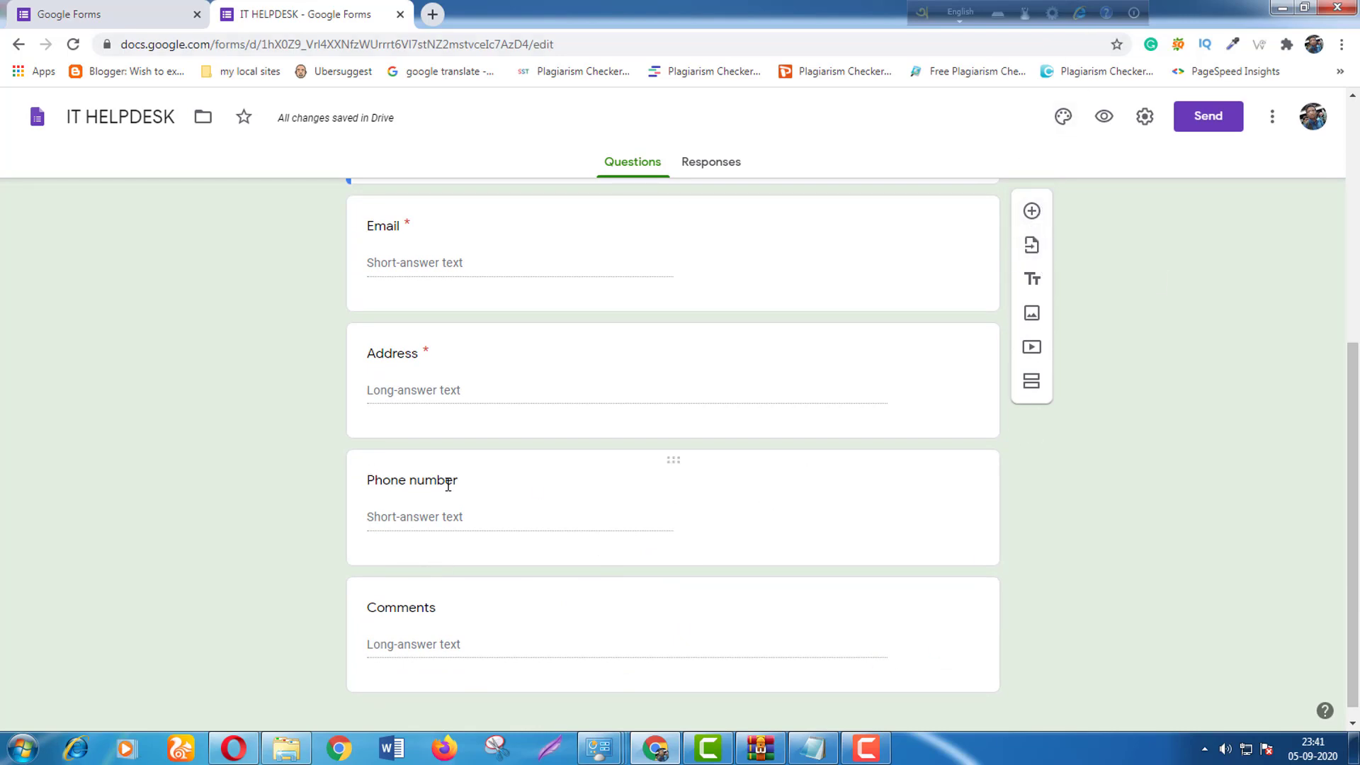
scroll(389, 351, up, 1)
scroll(389, 351, up, 3)
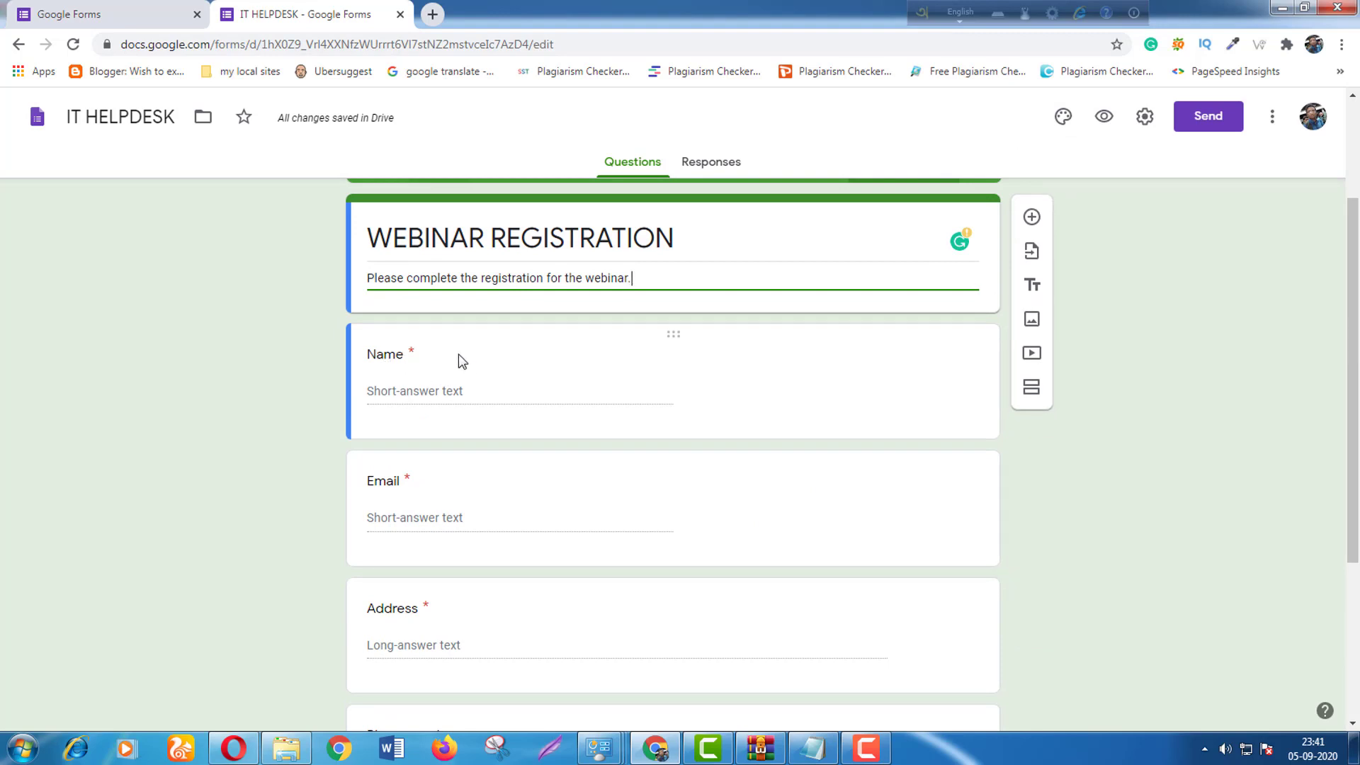
scroll(574, 607, down, 2)
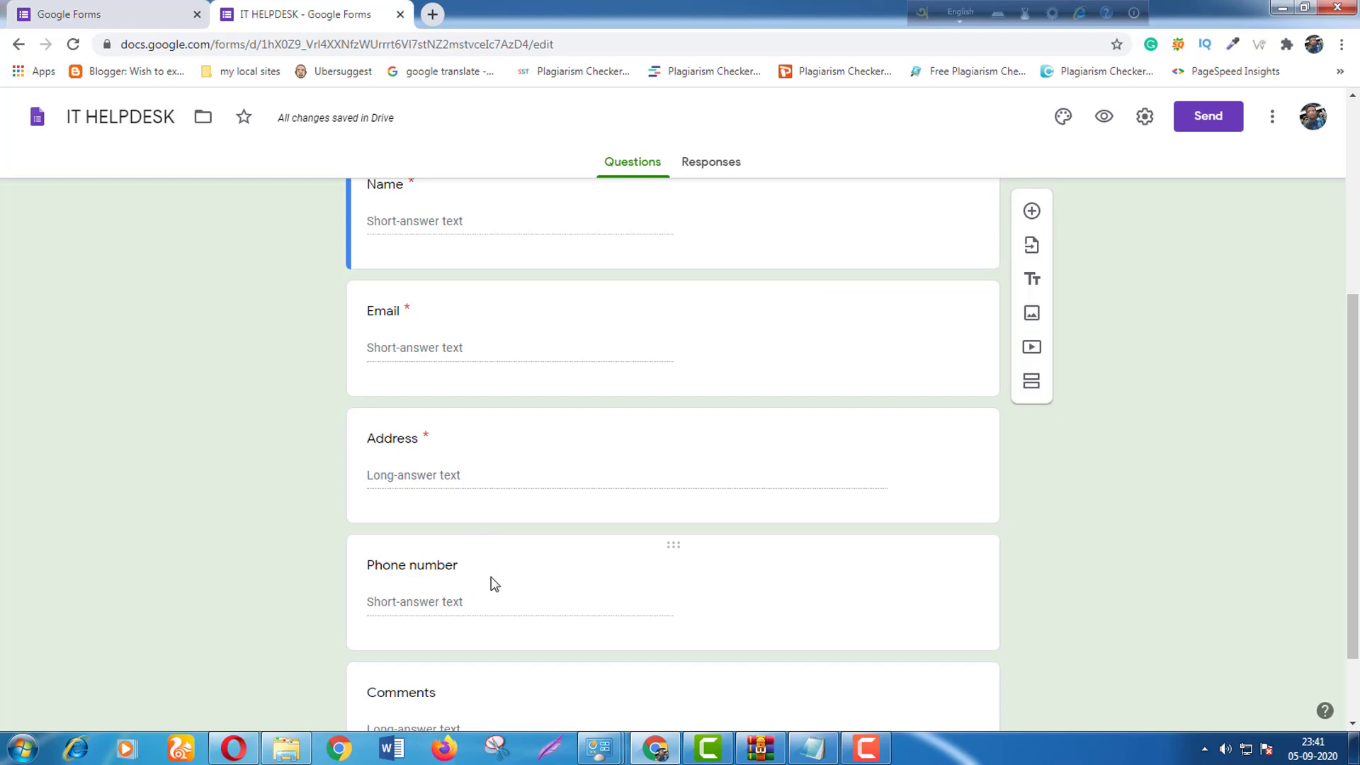
Make the Phone number question required.
click(499, 607)
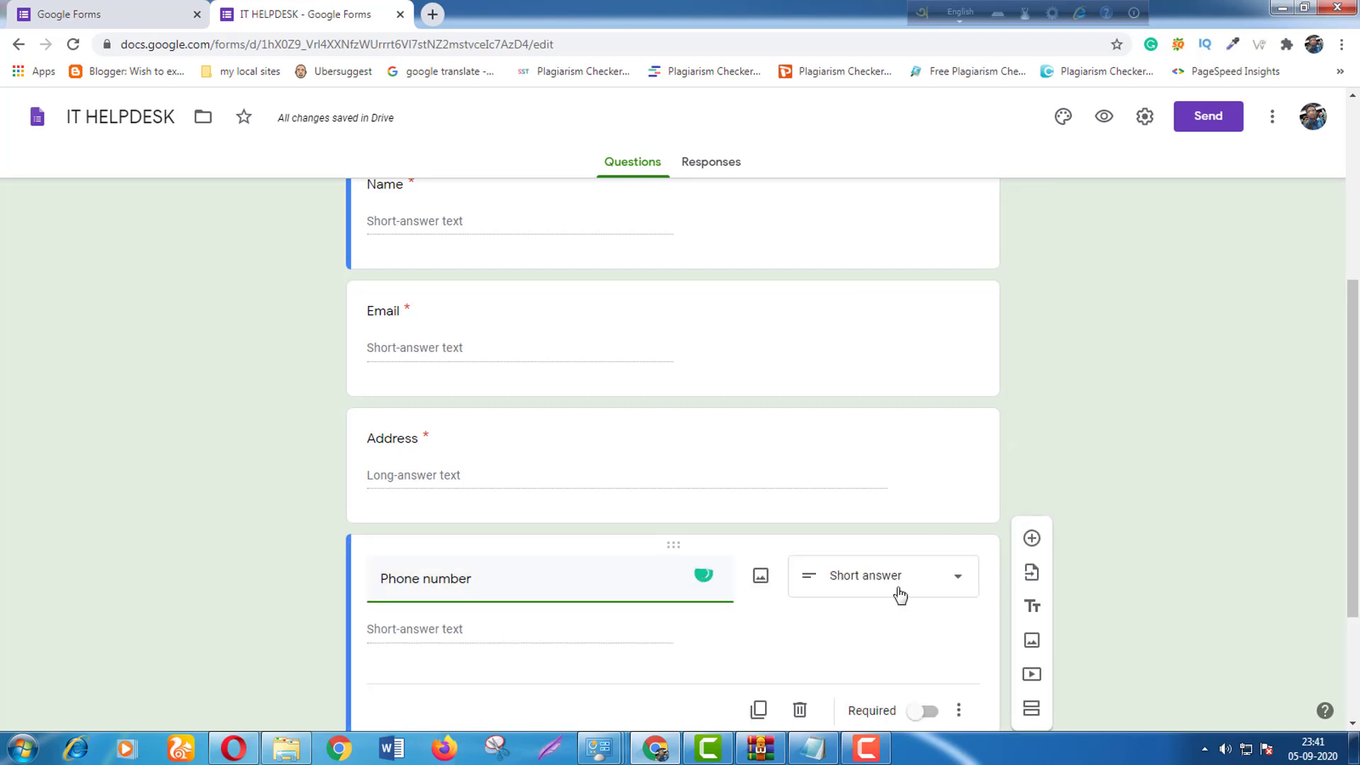
click(925, 626)
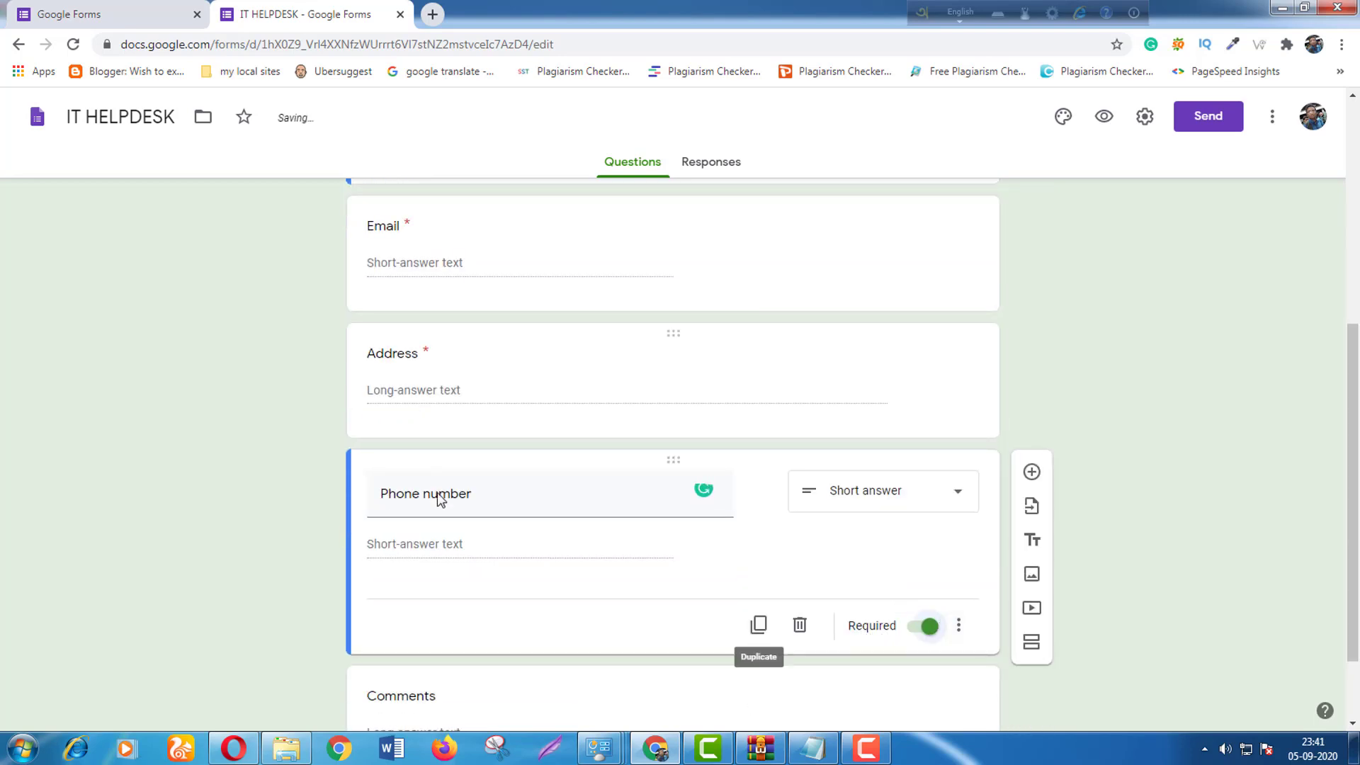
scroll(883, 501, down, 2)
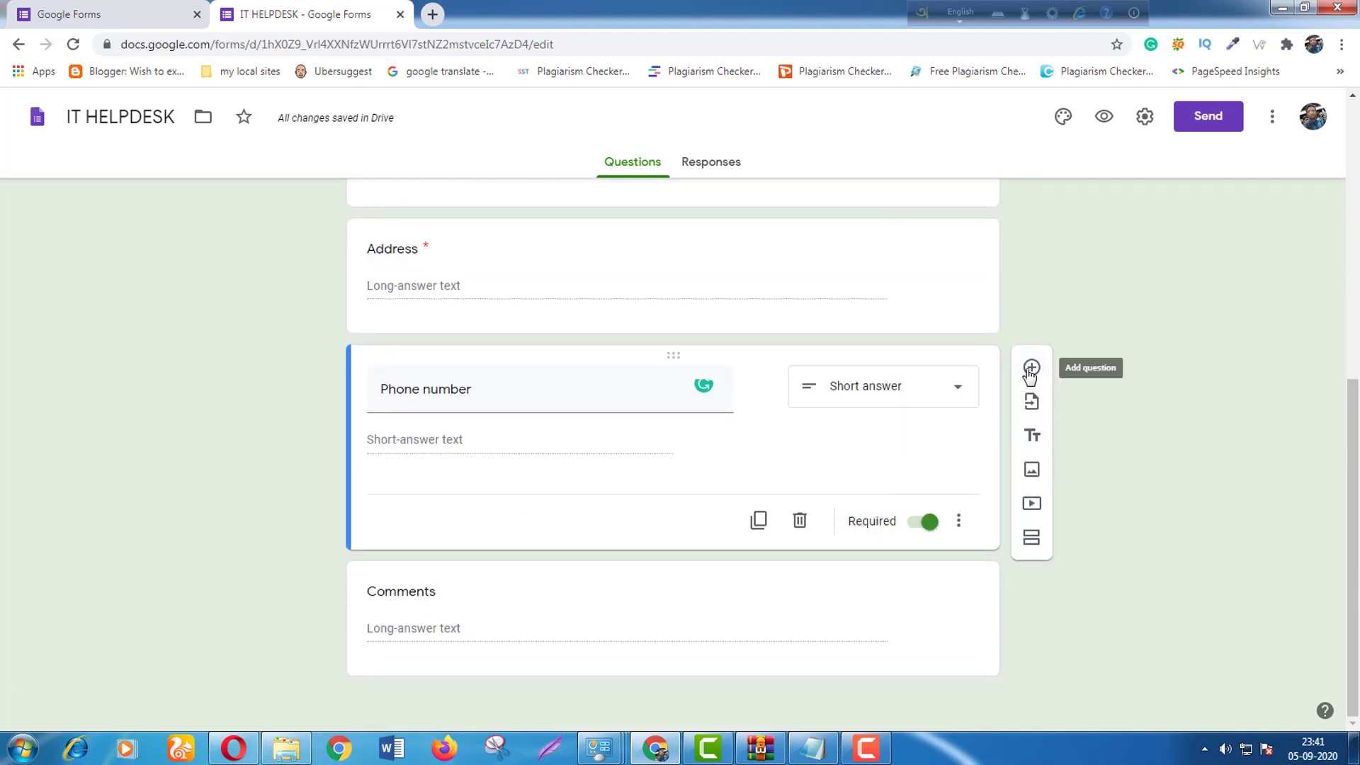
Add a Paragraph question 'Why do you want to join the webinar?' below Phone number.
click(1031, 368)
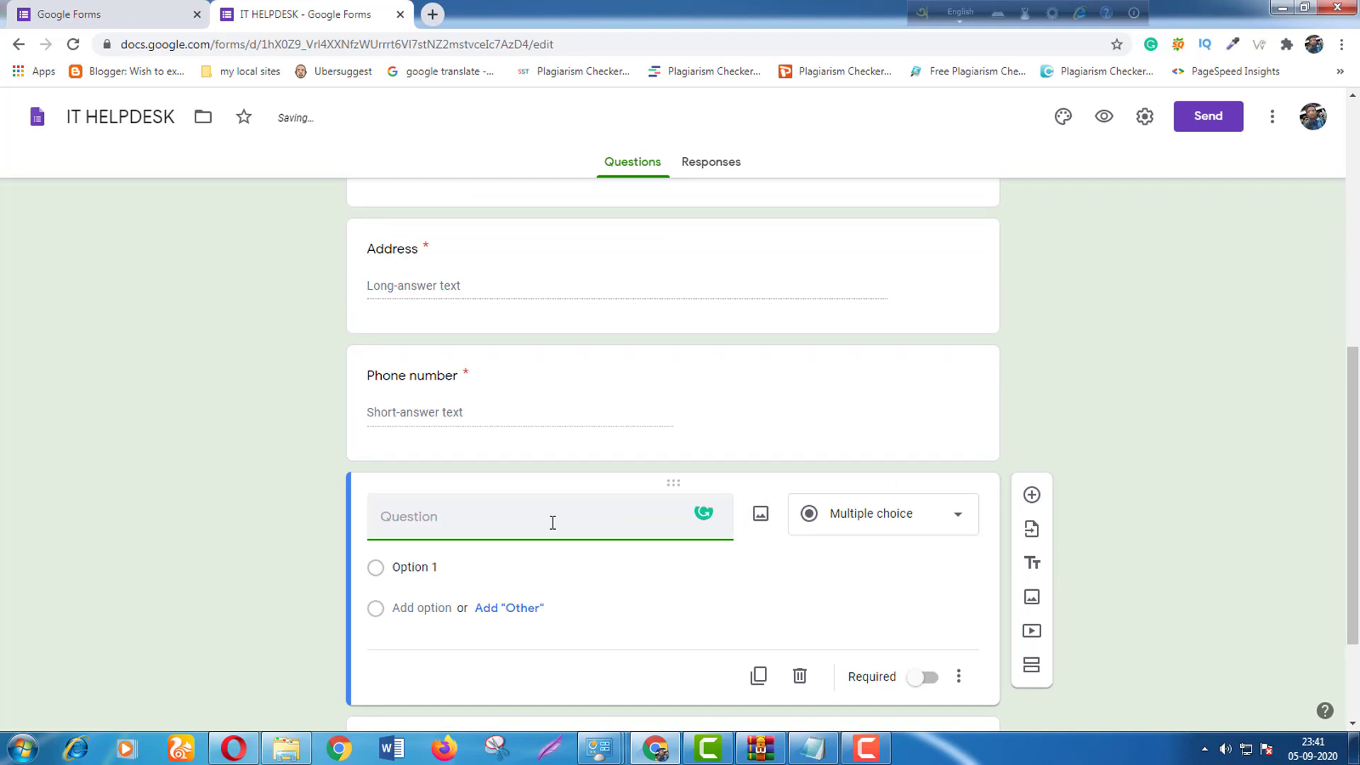
text(Why do you)
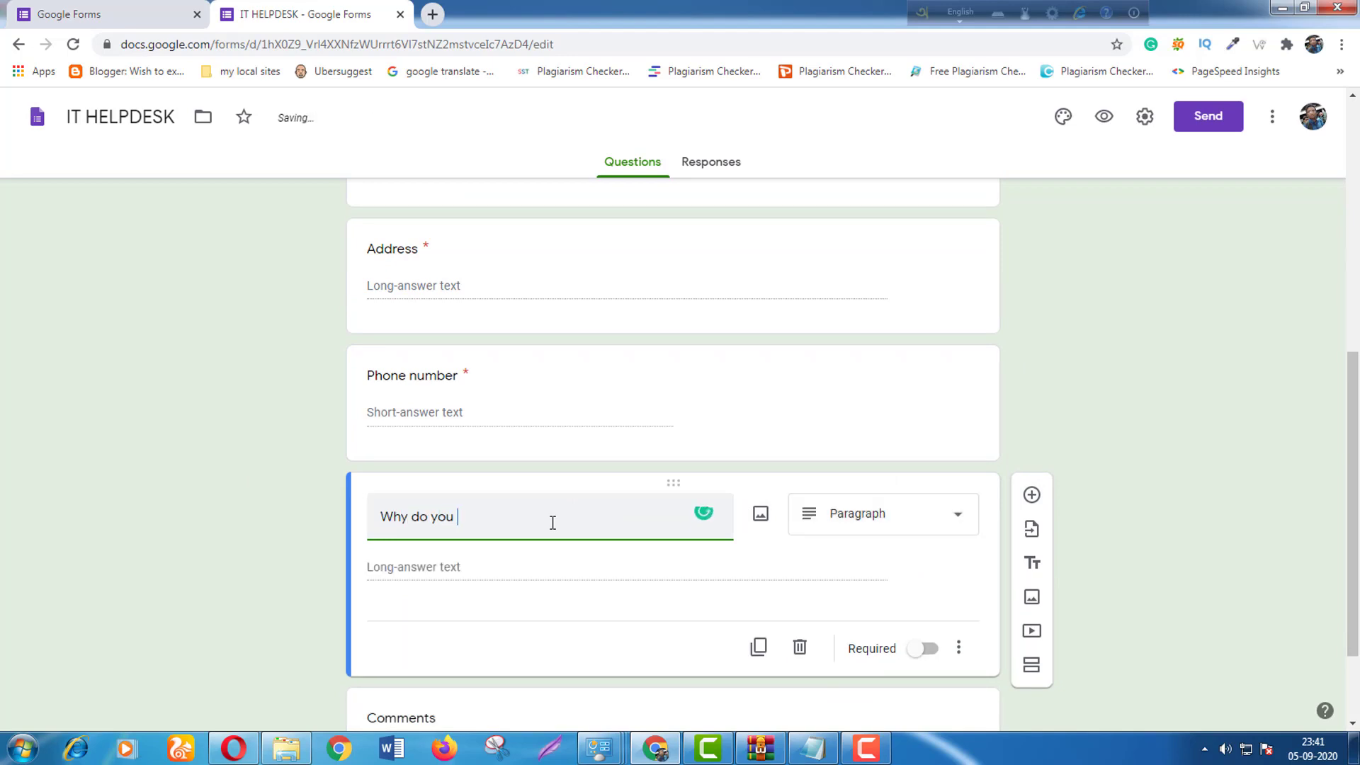
text( want to joi)
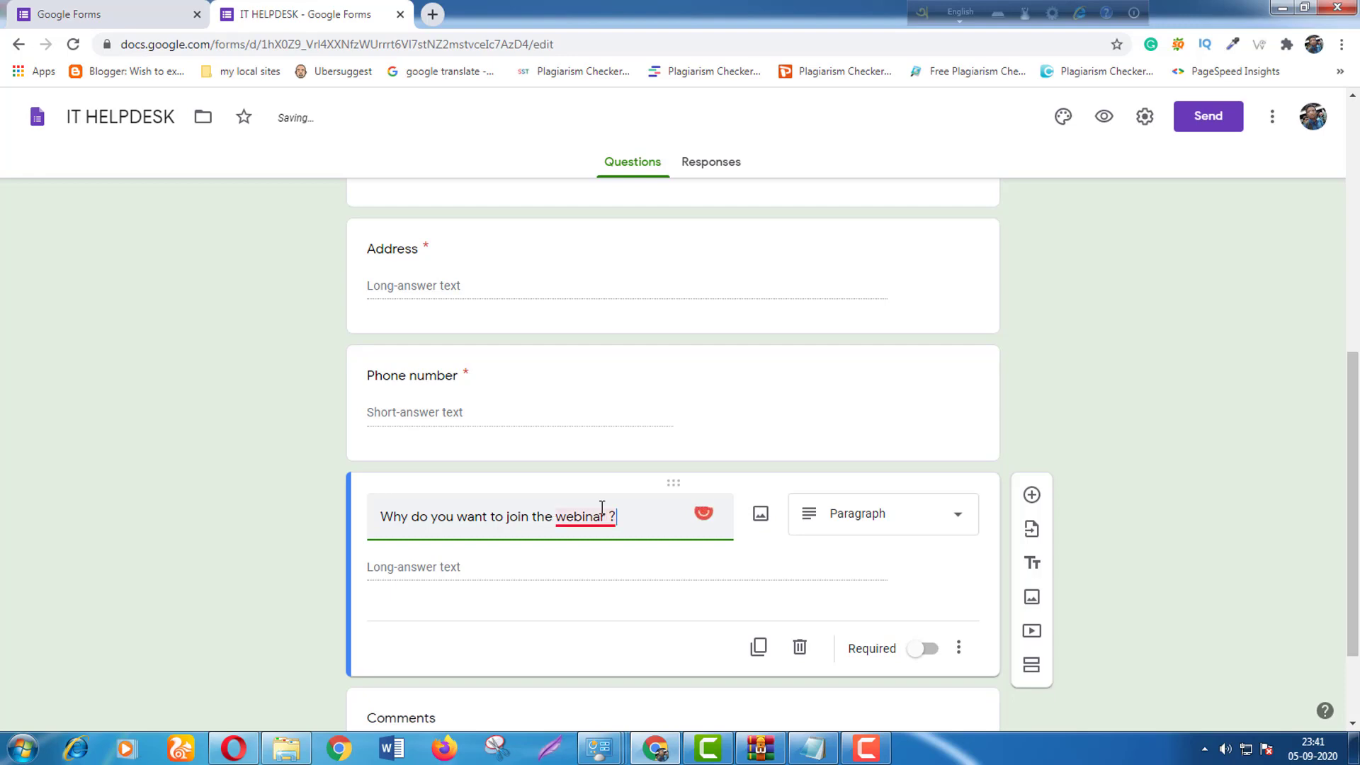
mouse_move(598, 516)
click(602, 565)
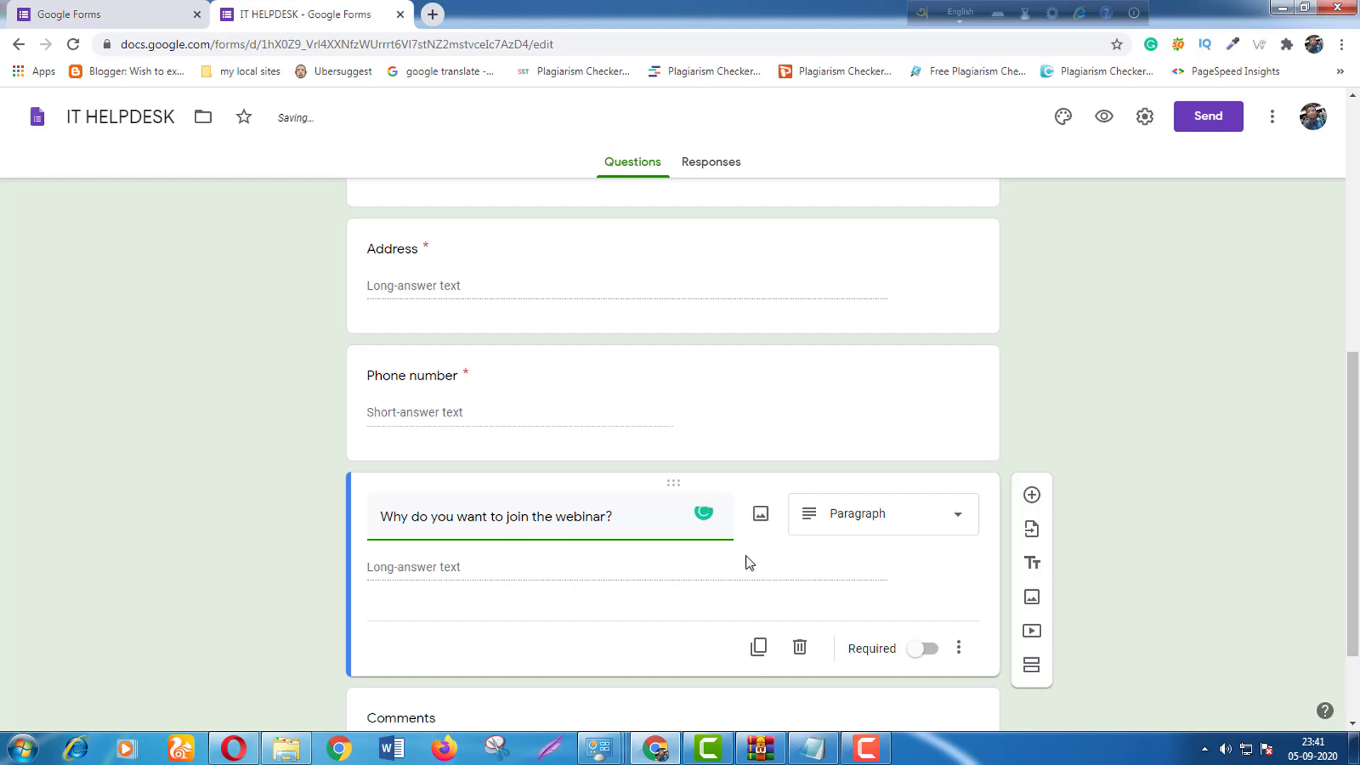
click(913, 531)
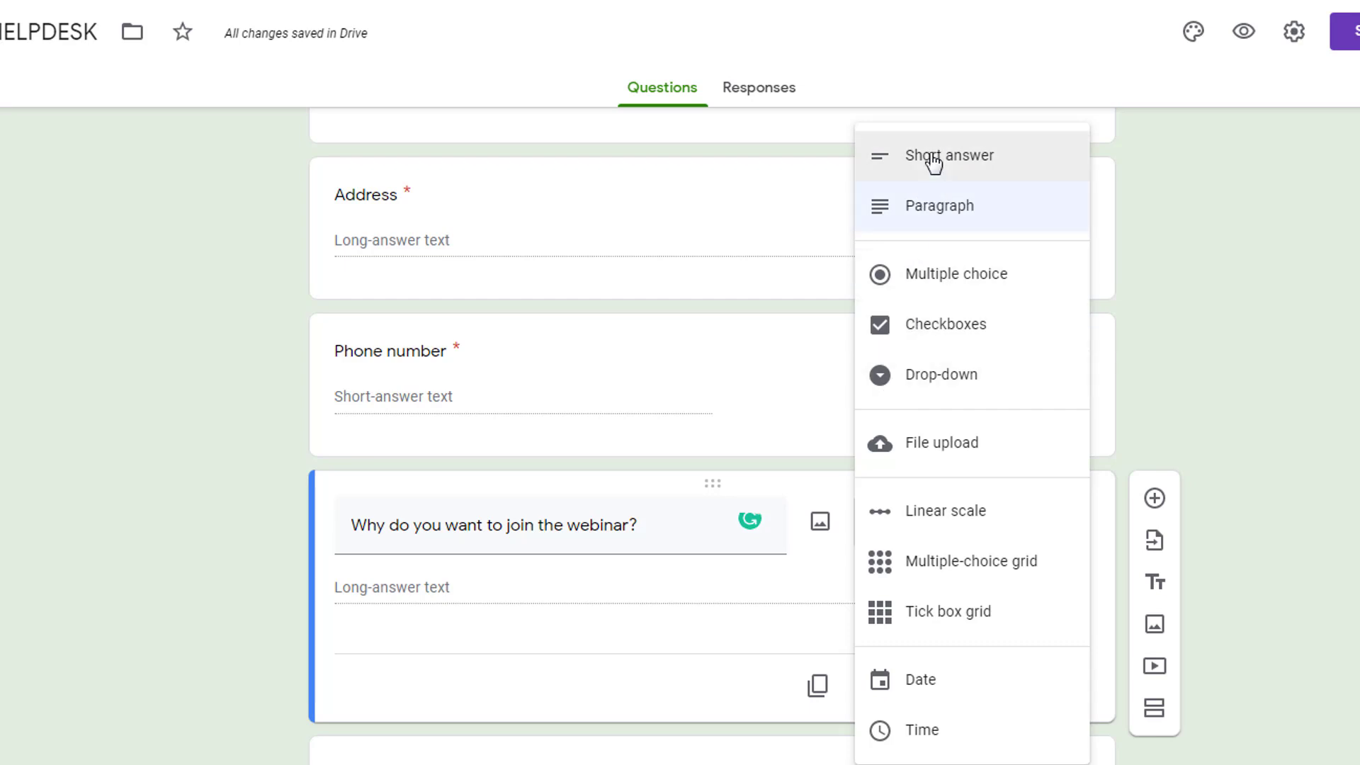
click(949, 225)
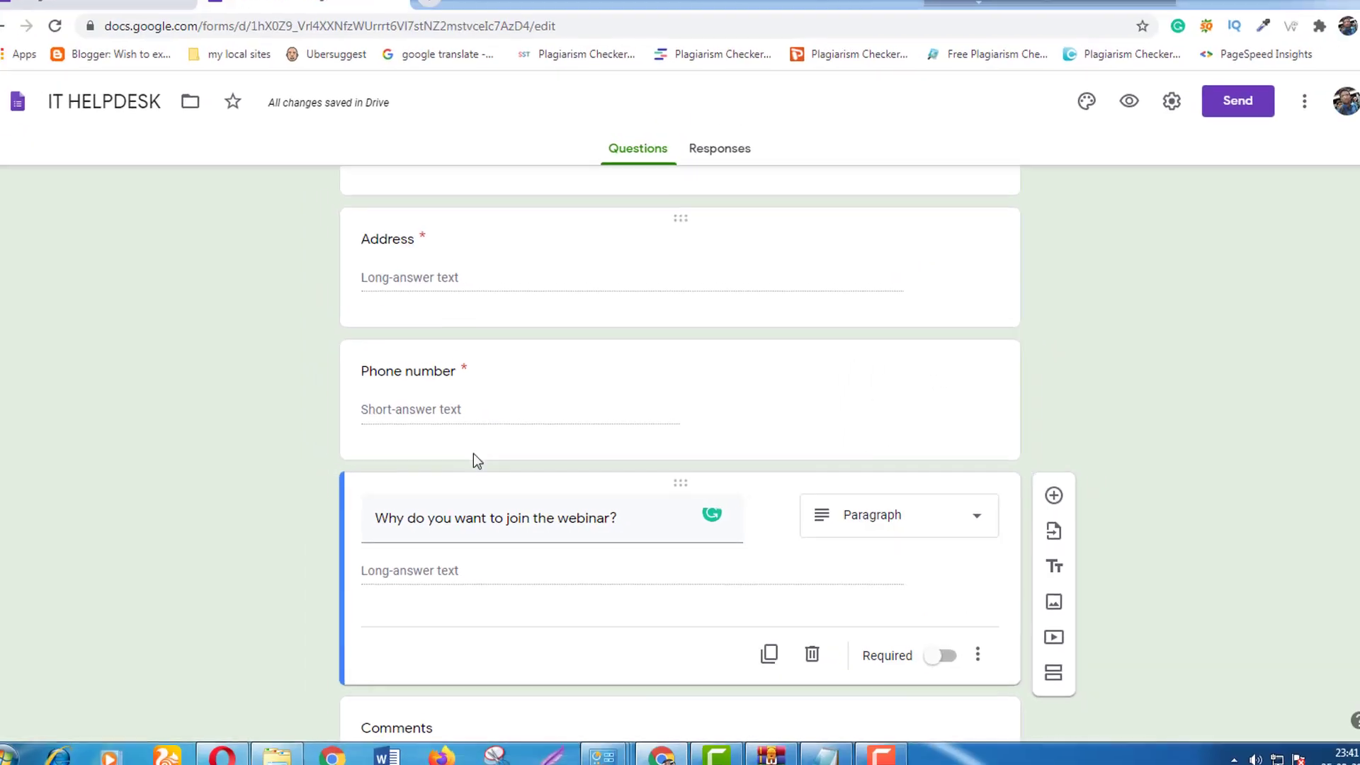
scroll(871, 512, down, 2)
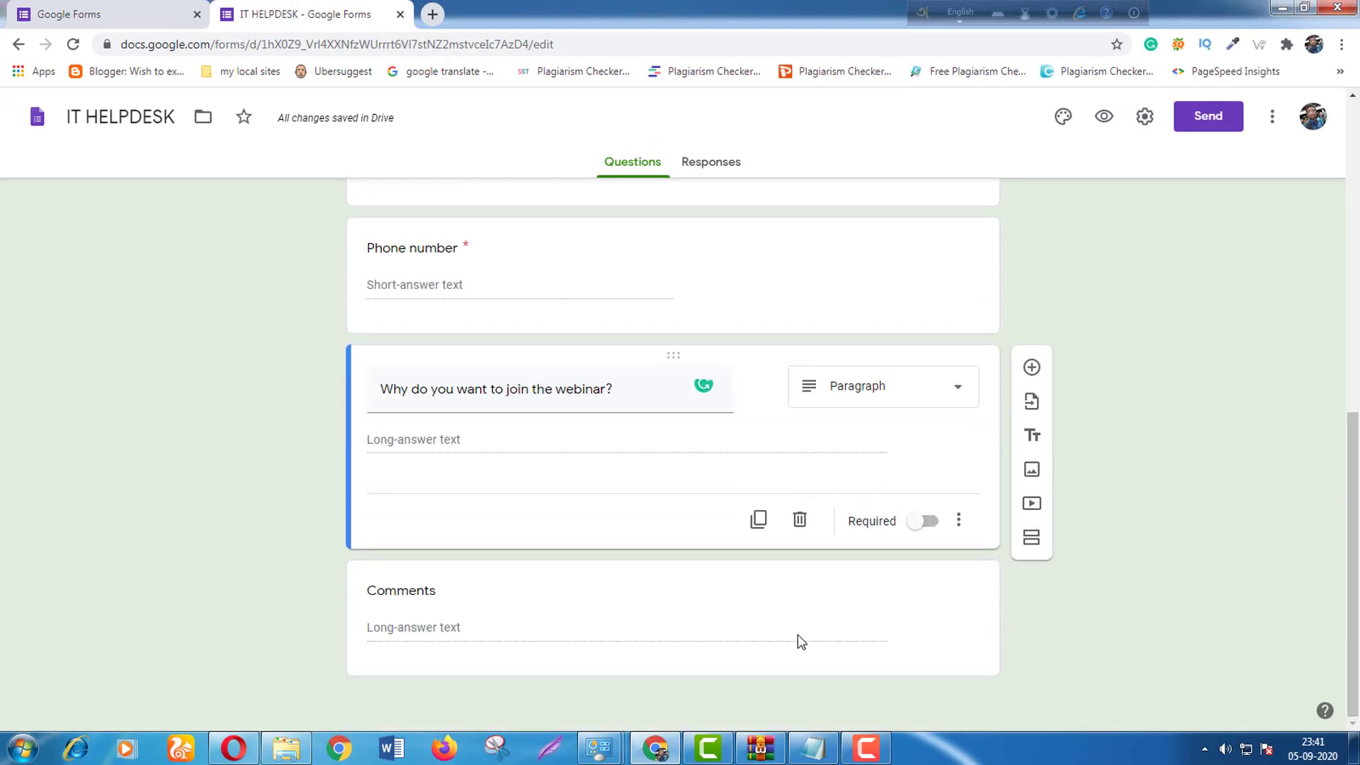
scroll(640, 606, up, 9)
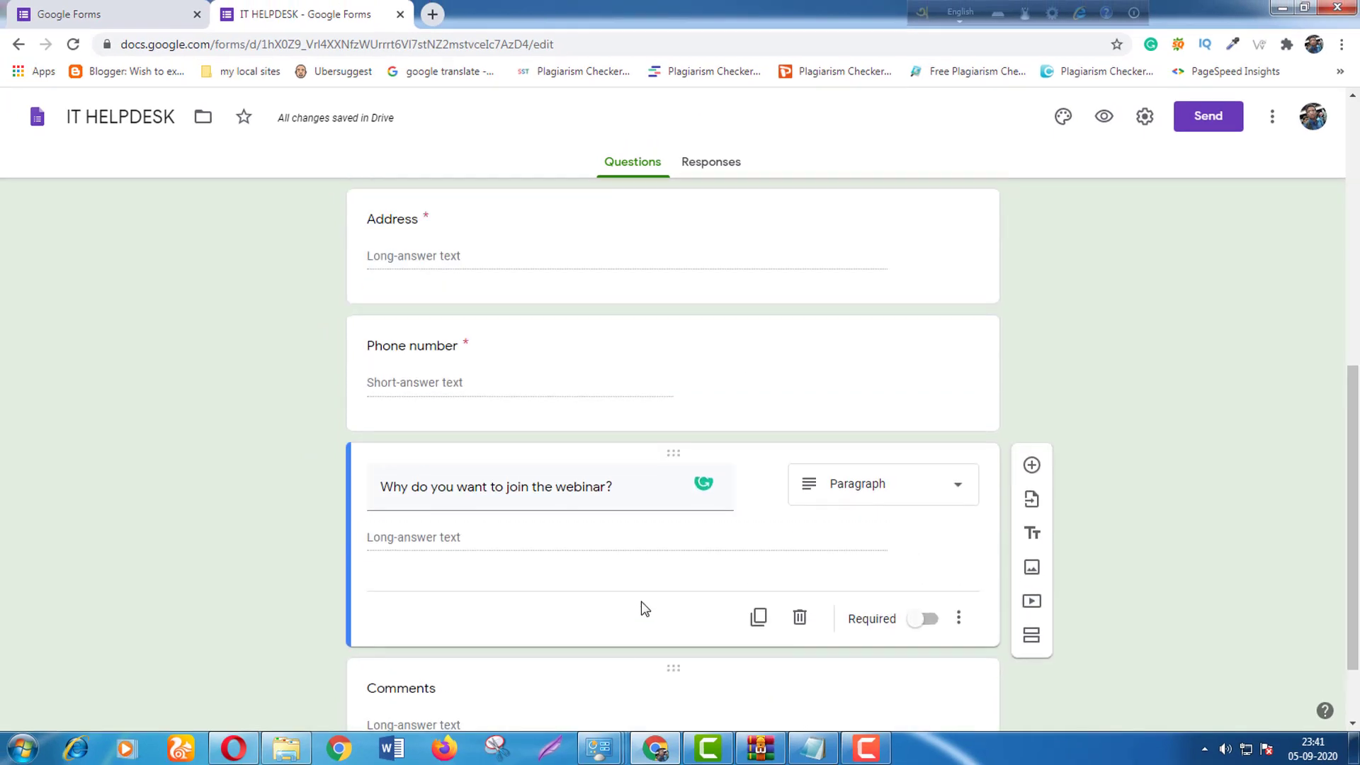
scroll(640, 605, down, 5)
scroll(640, 607, up, 5)
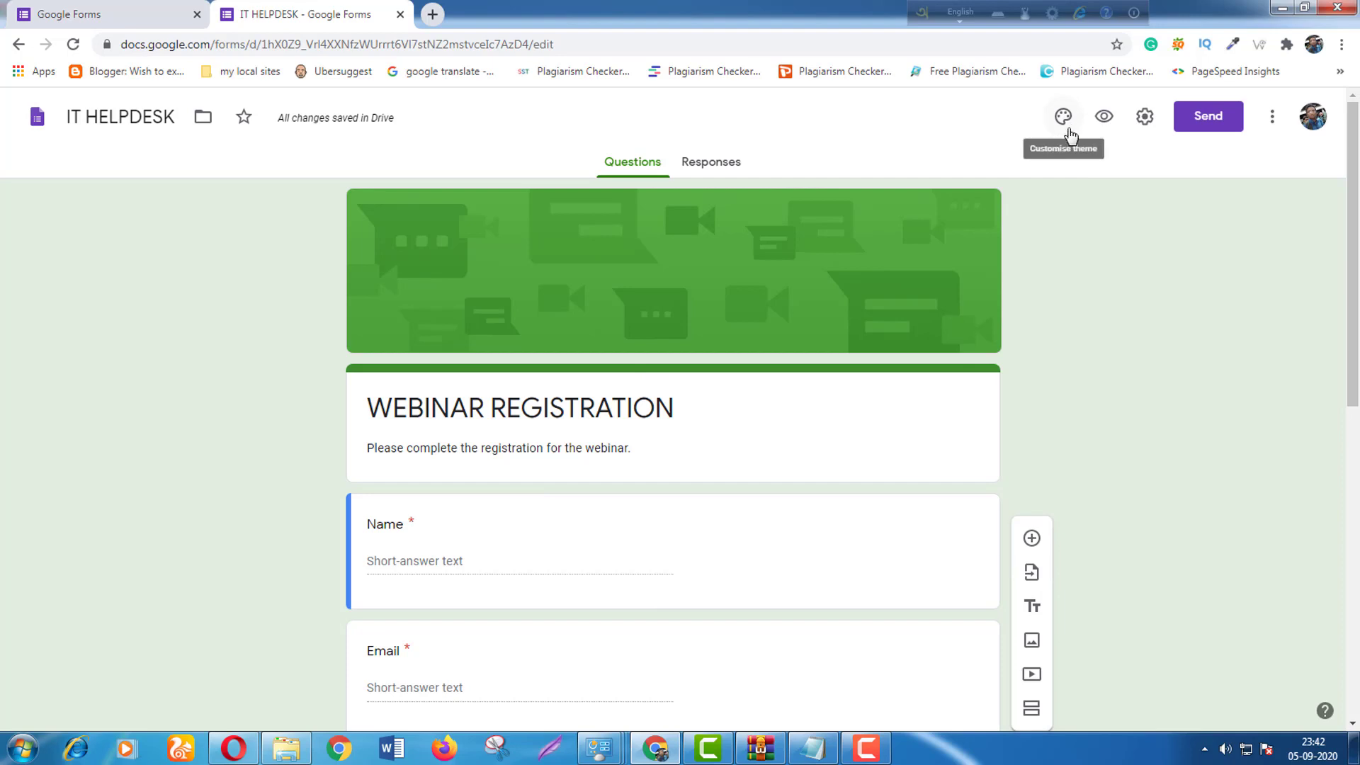
Preview the WEBINAR REGISTRATION form in a new tab, then return to the editor.
click(1102, 131)
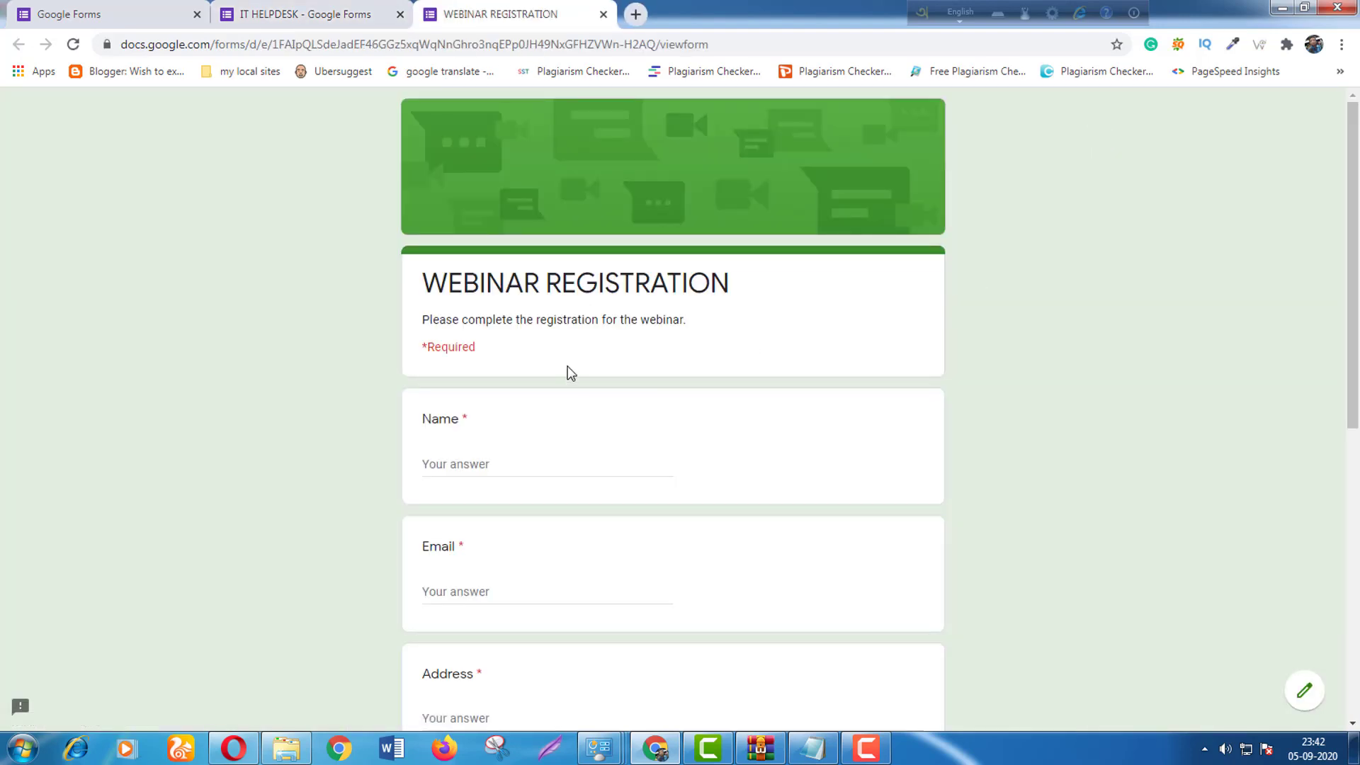
scroll(568, 369, down, 8)
scroll(641, 432, up, 6)
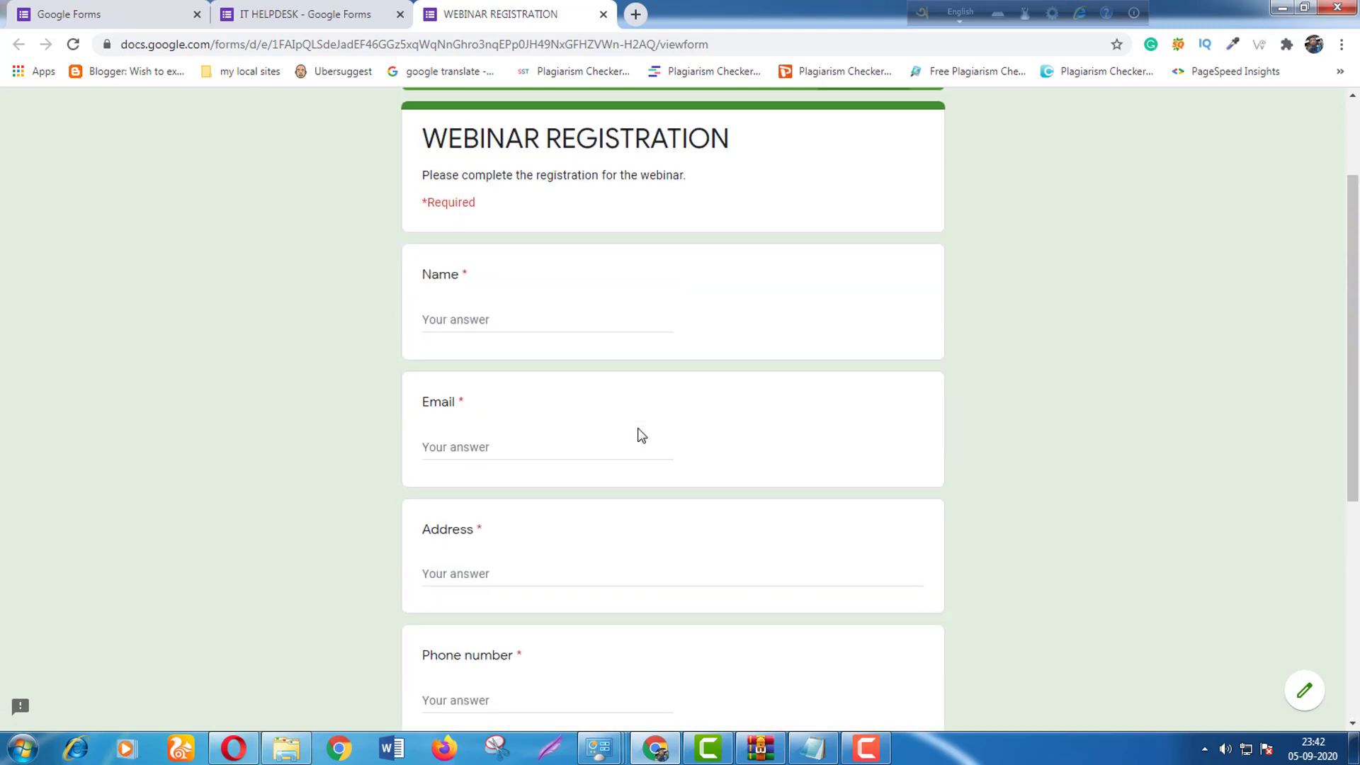
scroll(640, 434, up, 2)
click(287, 10)
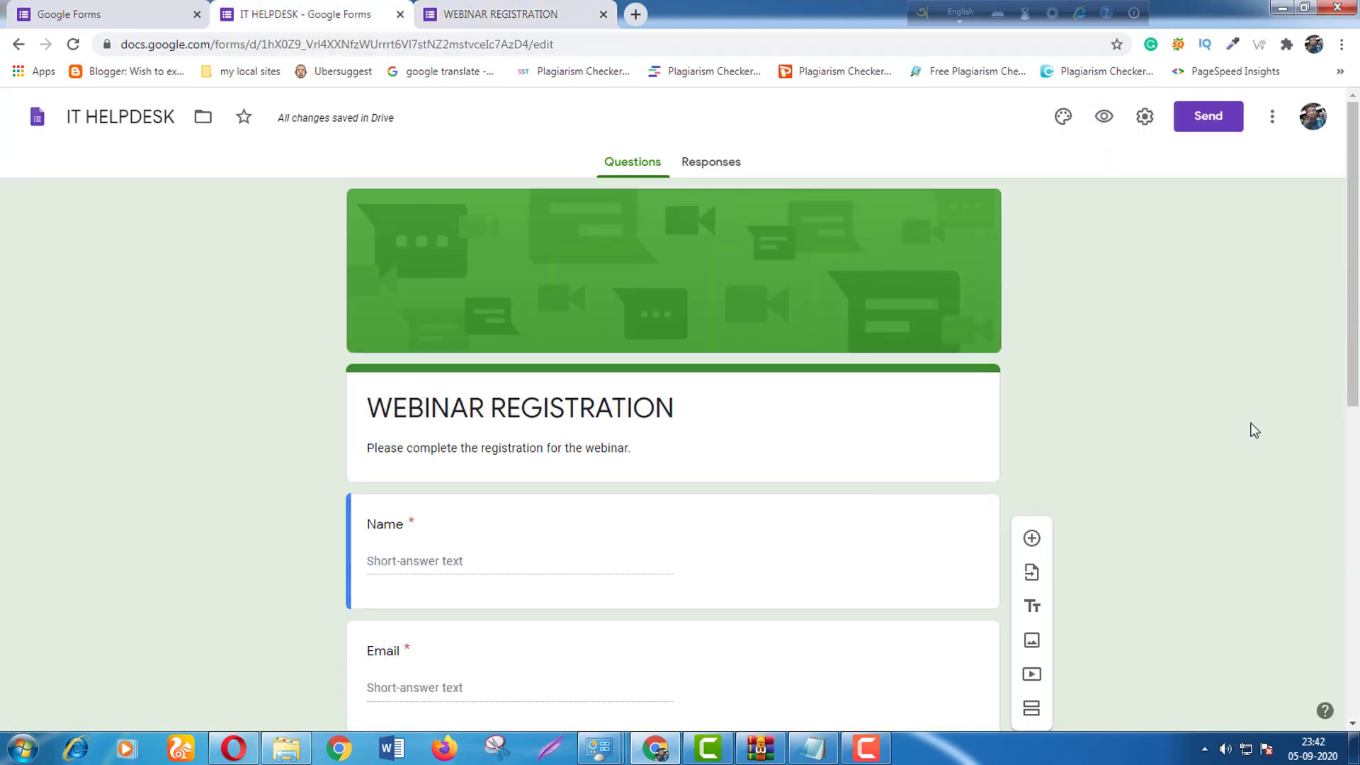
In theme options, try purple and then indigo as the theme colour.
click(1062, 120)
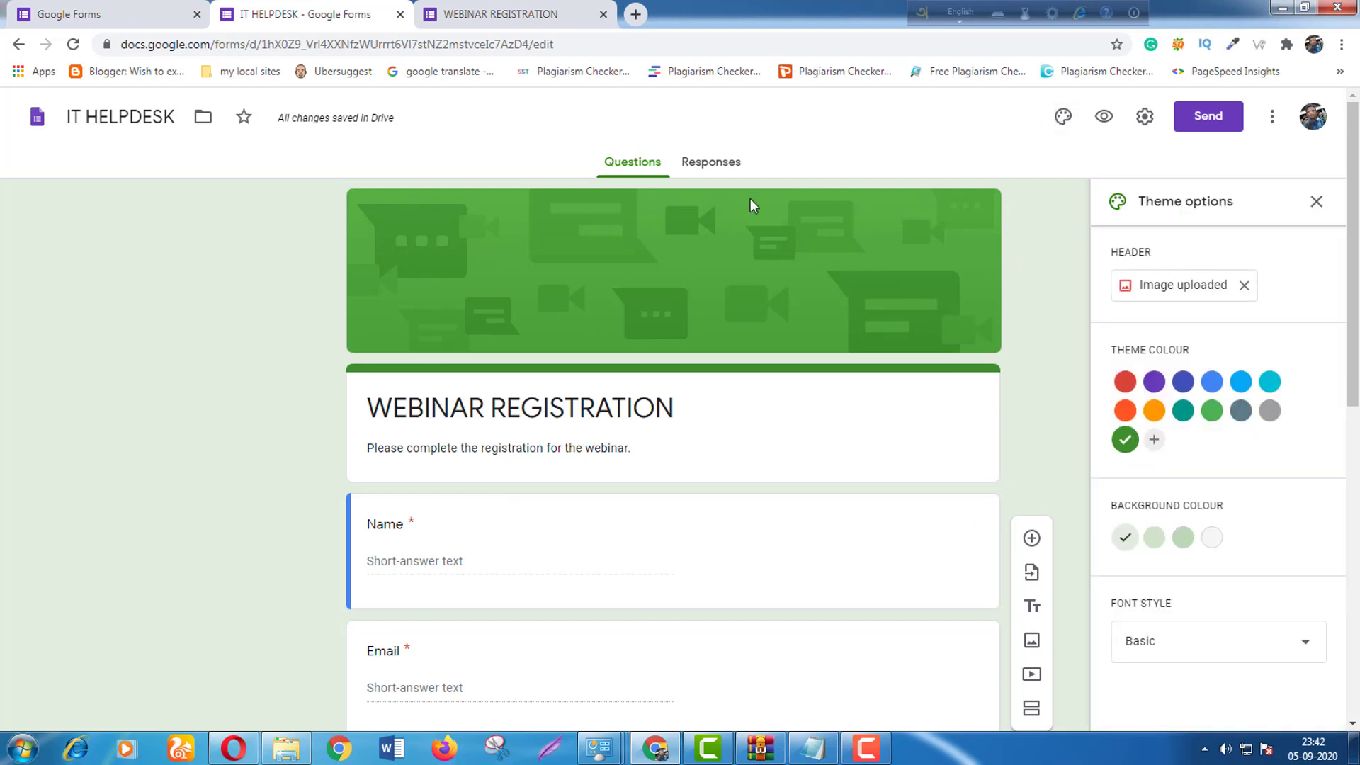
click(1154, 381)
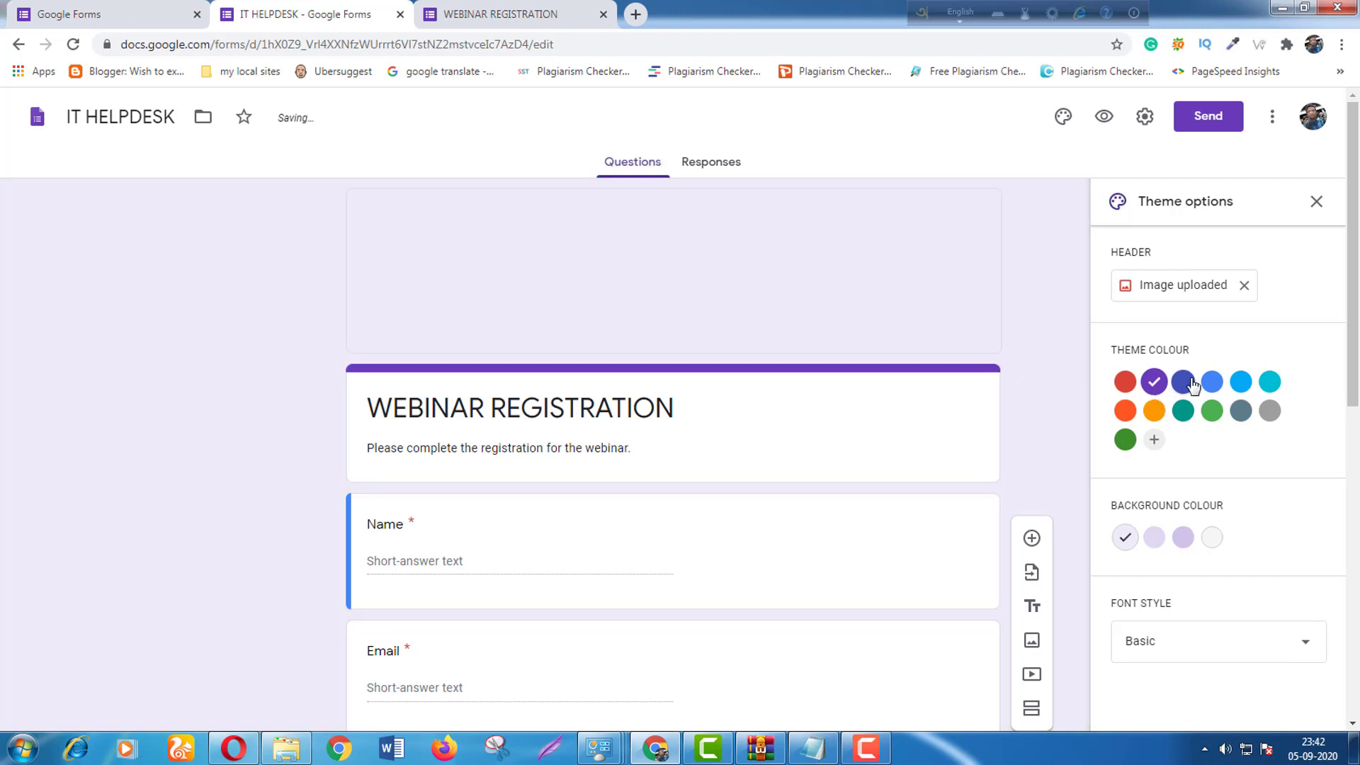
click(1190, 384)
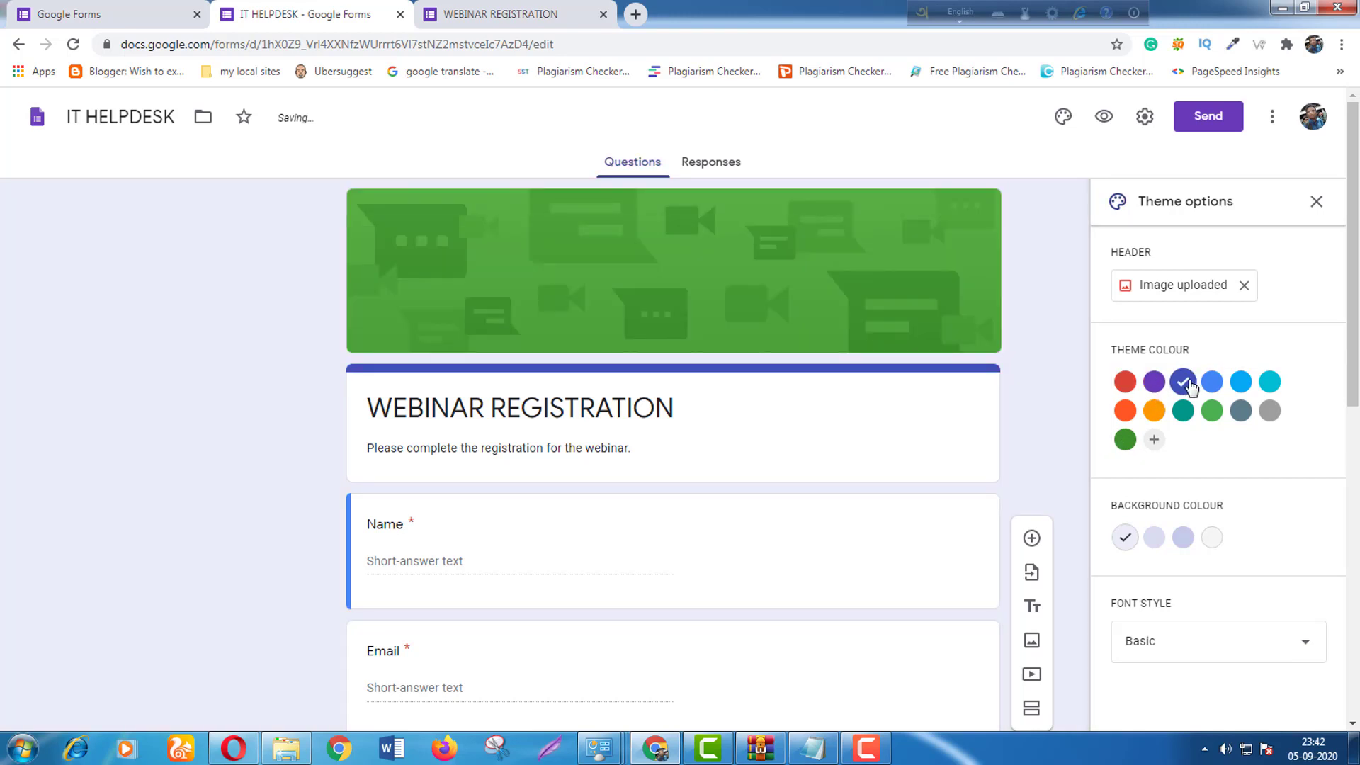
Try uploading a custom header image from the computer, then cancel the file browser.
click(1184, 294)
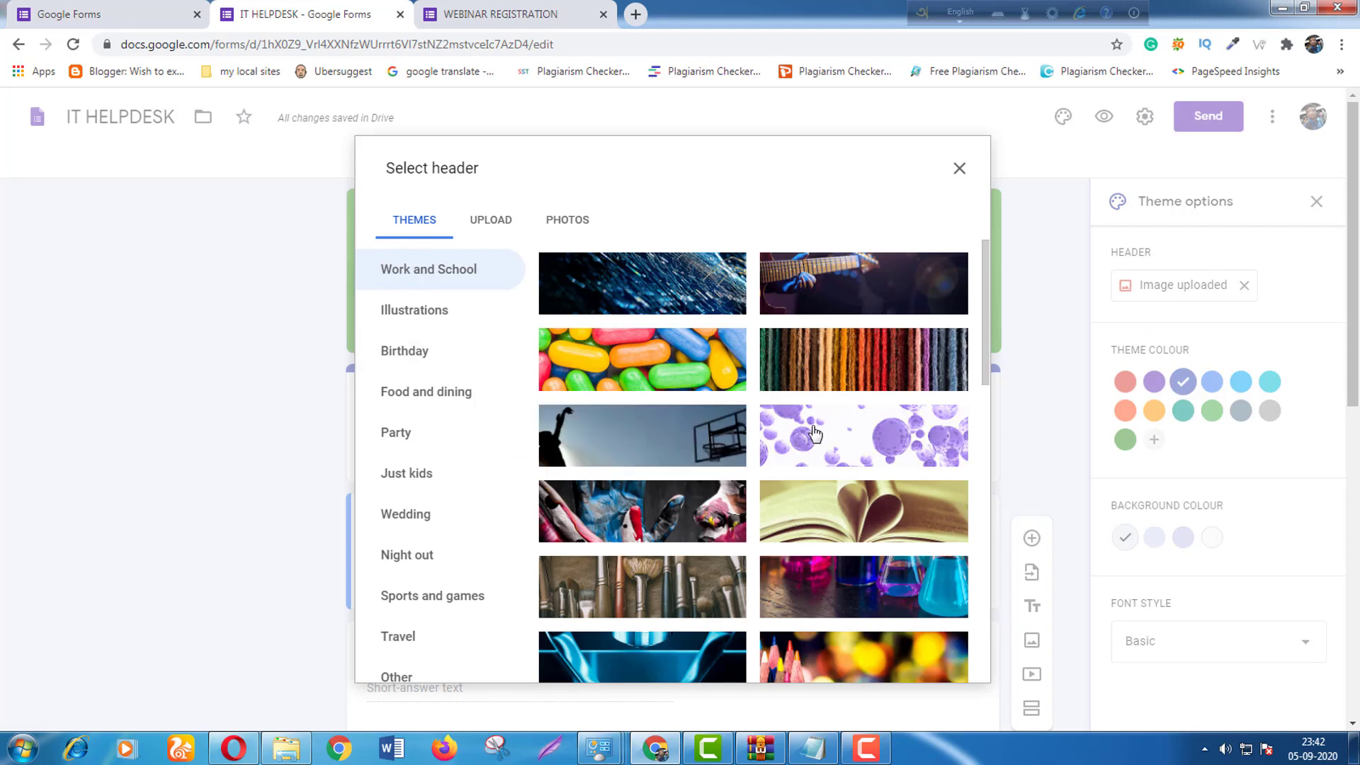
scroll(815, 433, down, 6)
scroll(736, 531, up, 5)
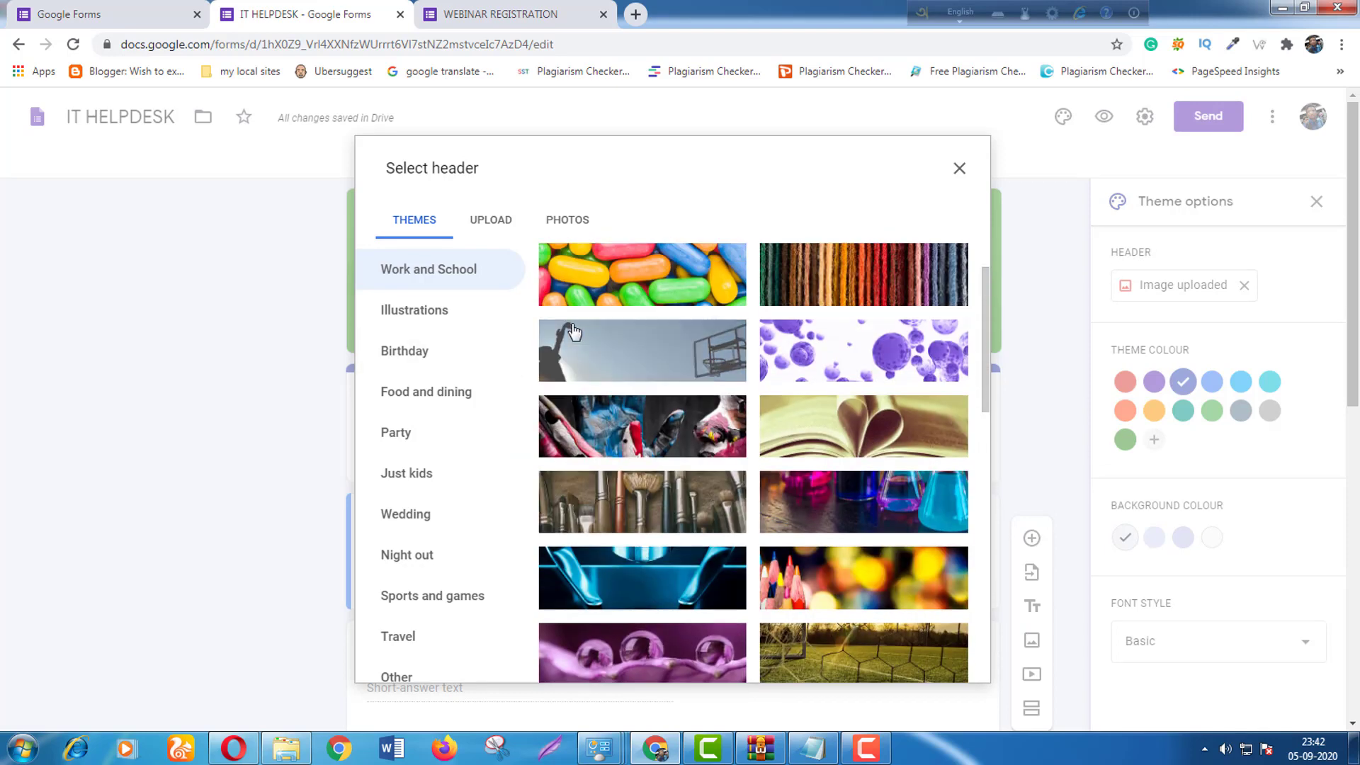
click(479, 226)
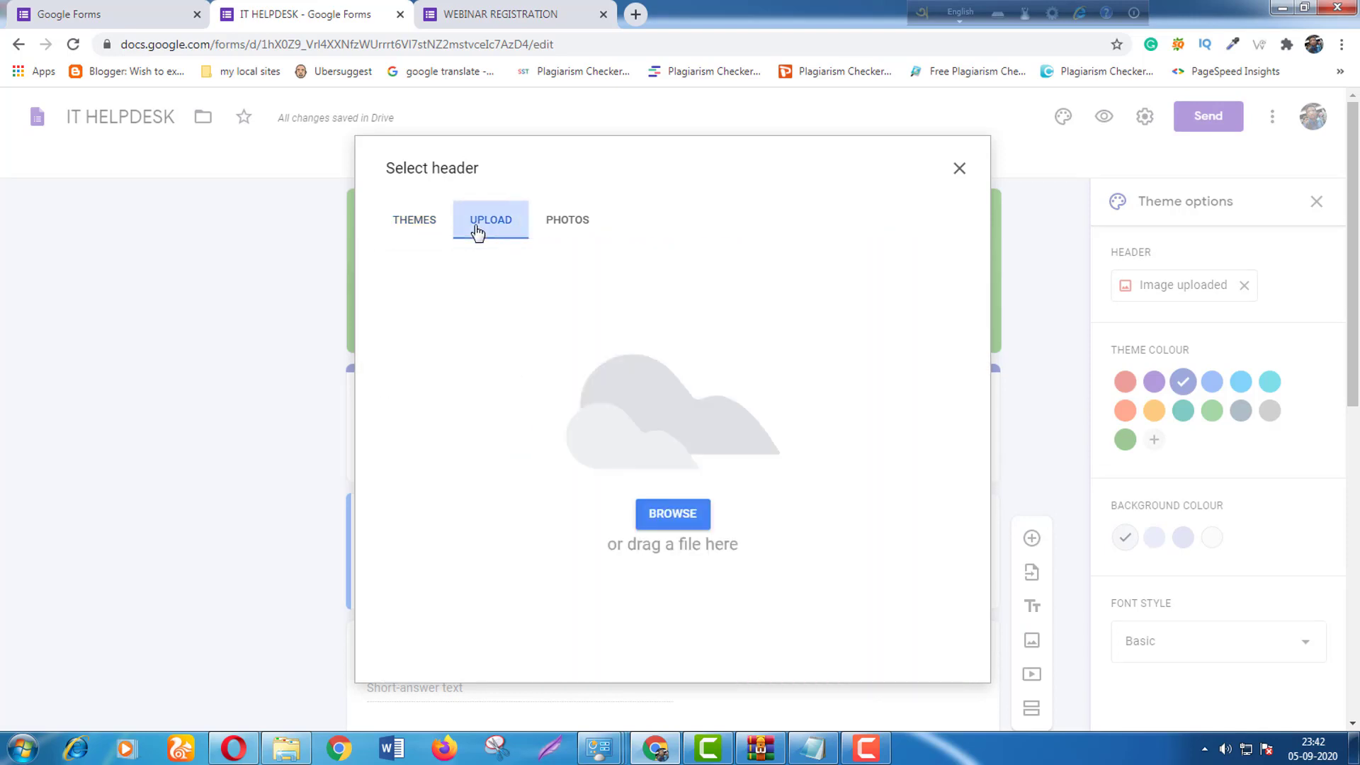
click(677, 517)
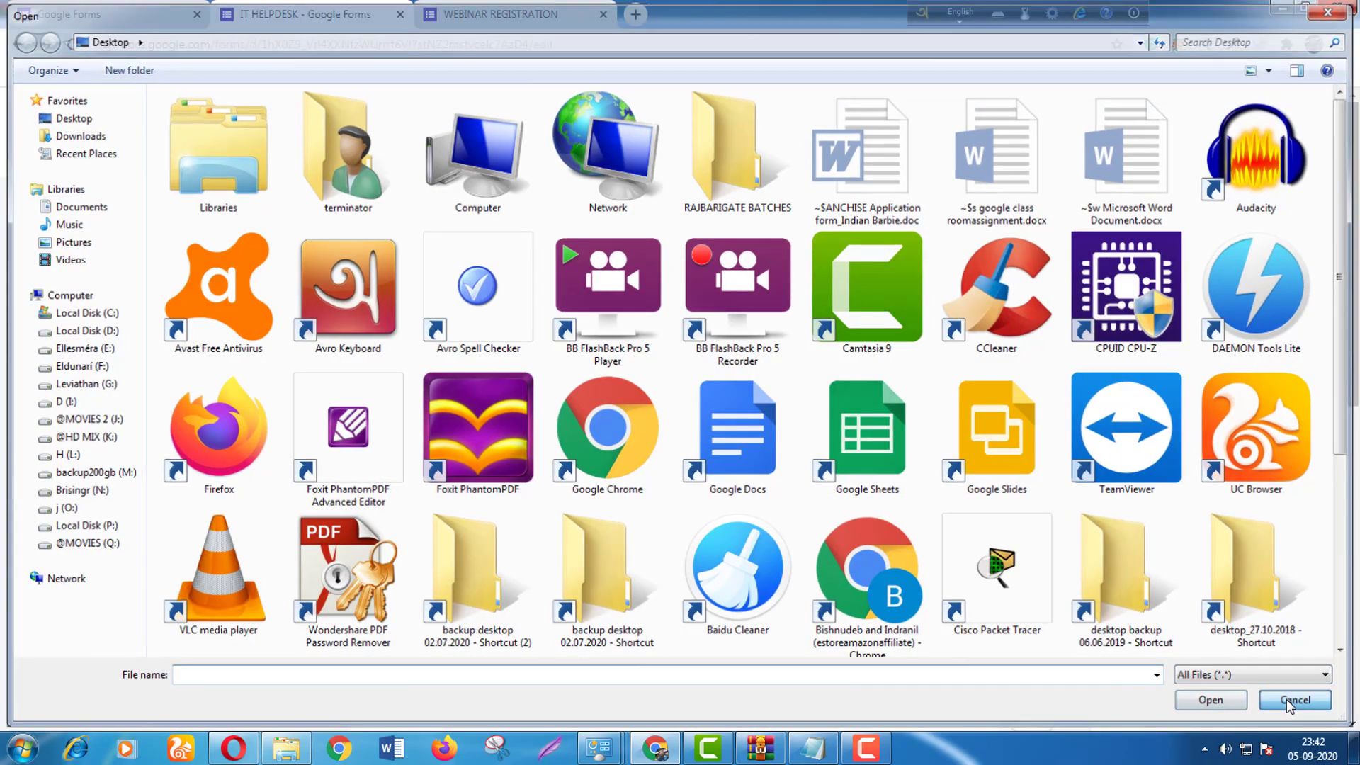
click(1301, 702)
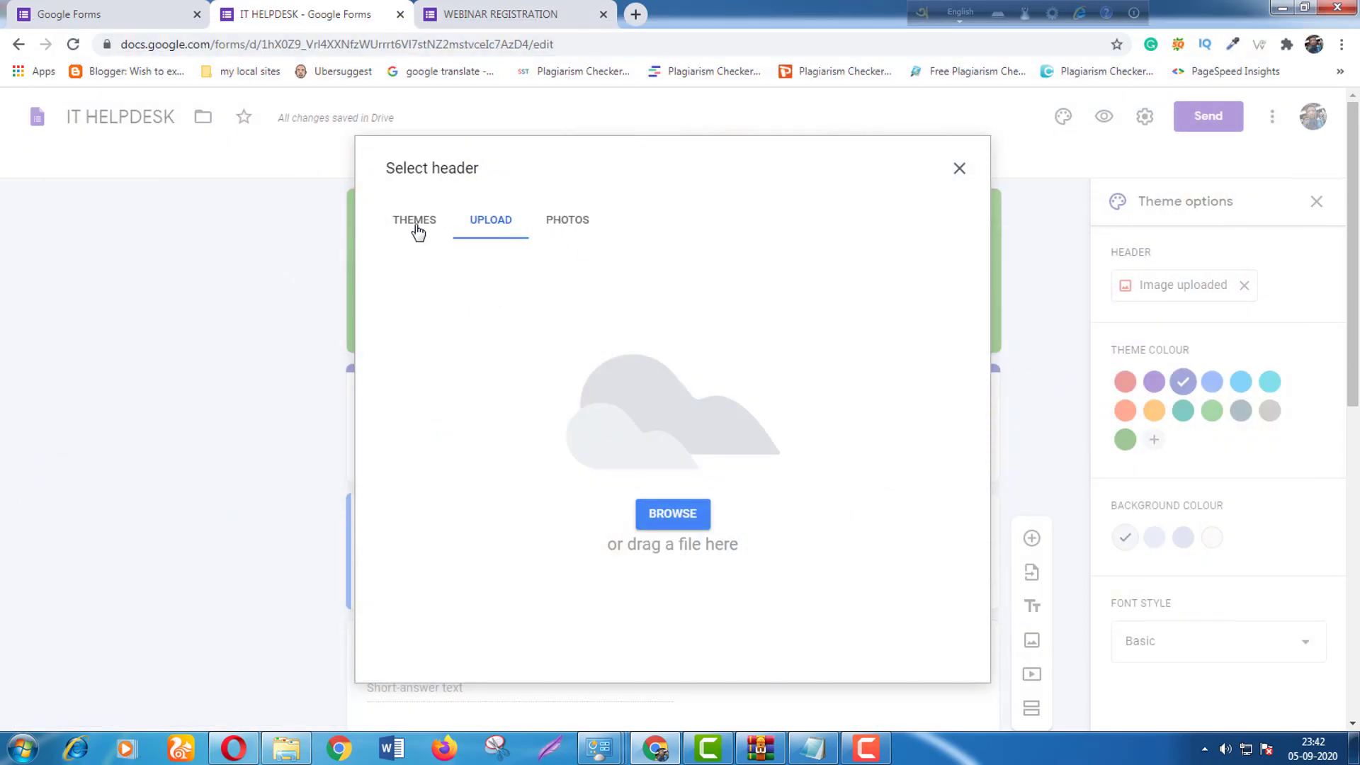
Insert the graduation caps image from the Illustrations themes as the header.
click(417, 227)
click(390, 314)
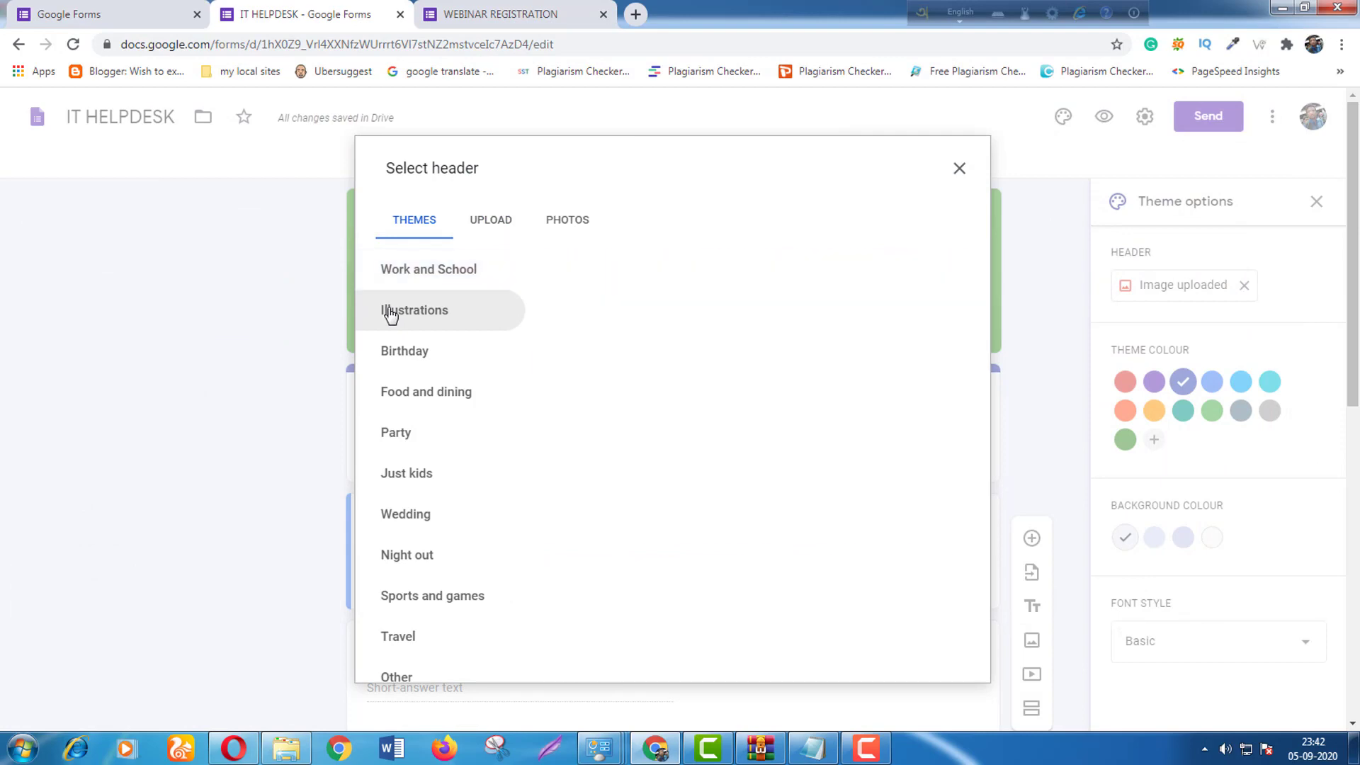
scroll(880, 500, down, 2)
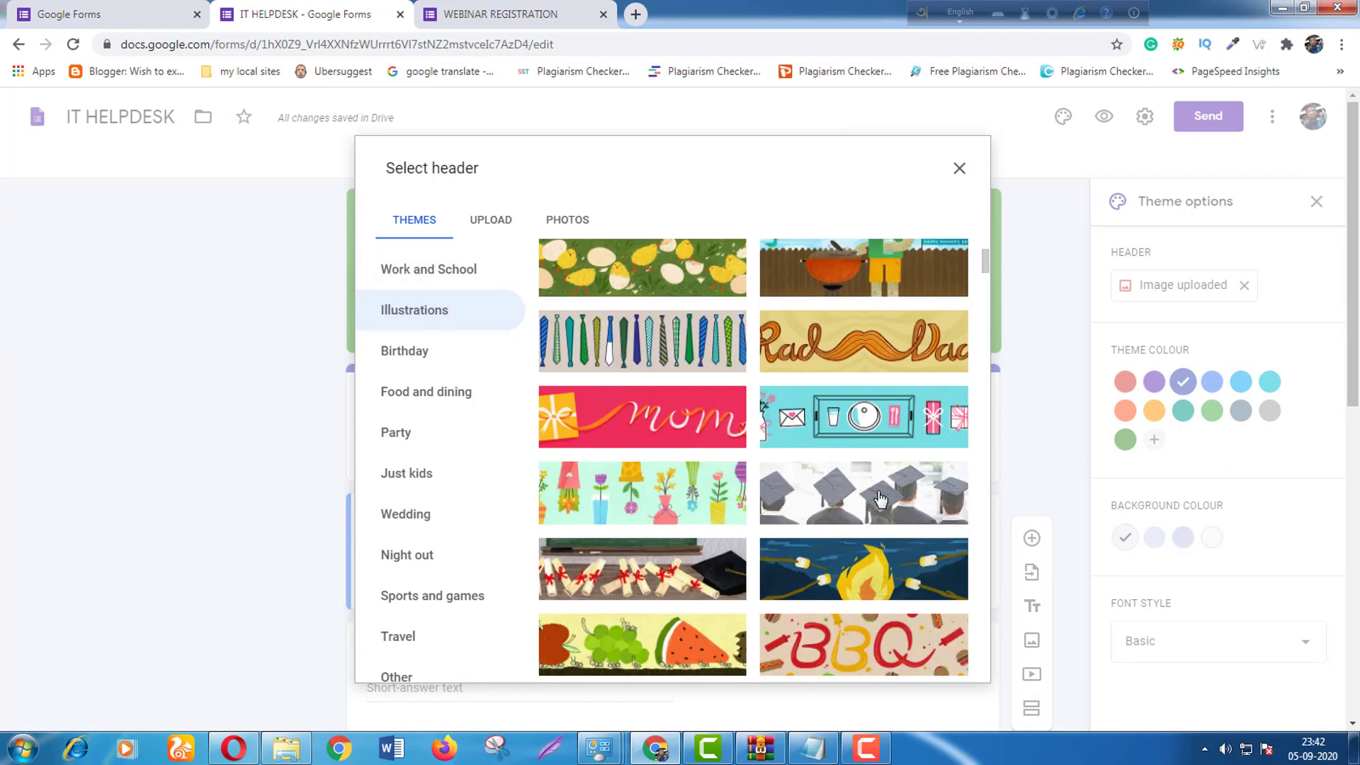
click(880, 499)
click(953, 658)
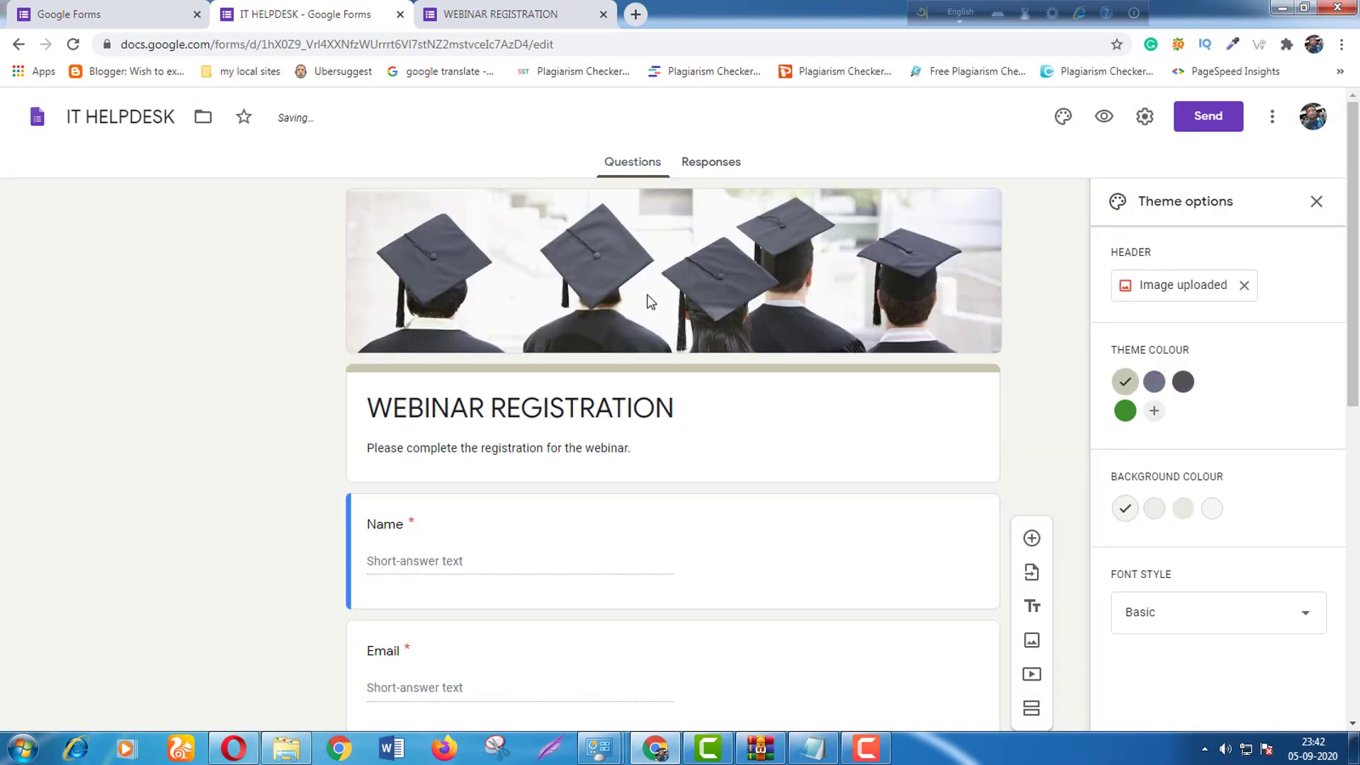
Keep the Basic font style and set the theme colour to dark grey.
scroll(670, 372, down, 5)
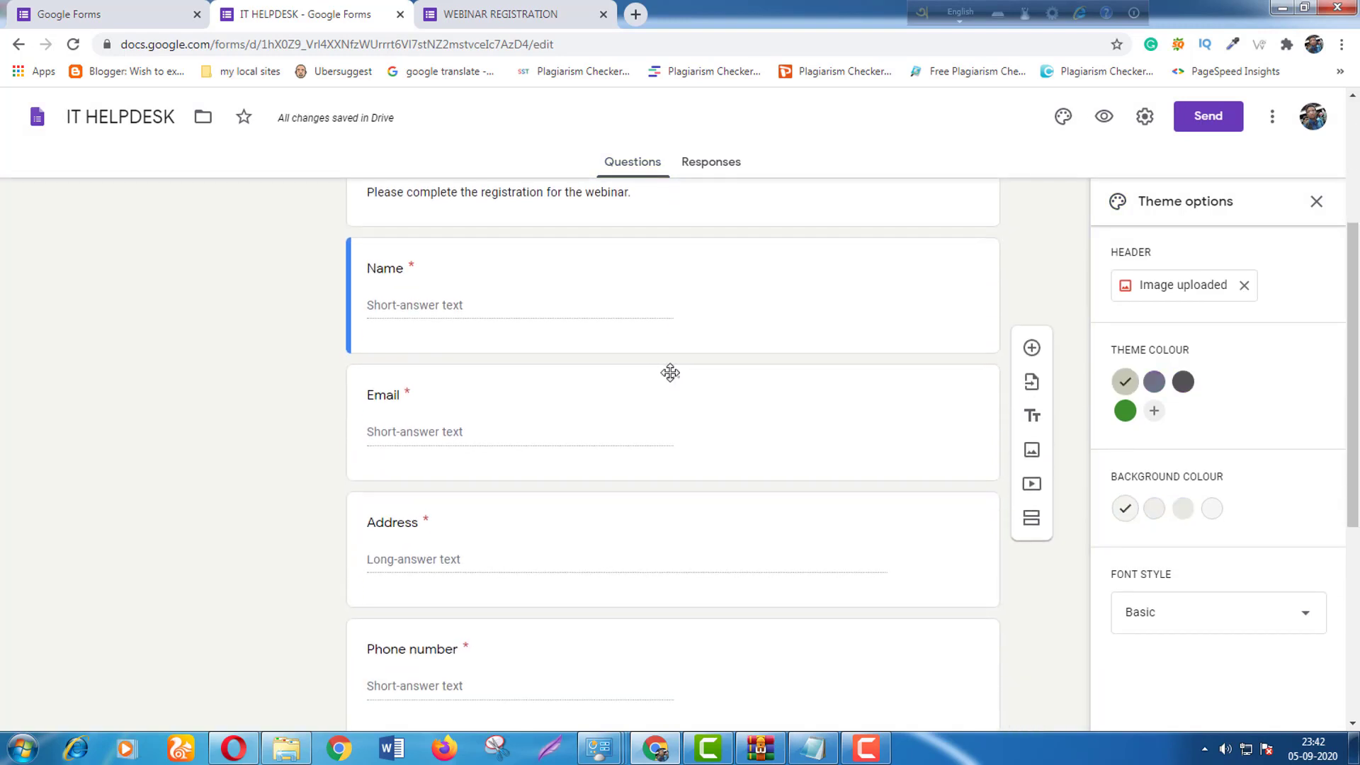
click(1261, 612)
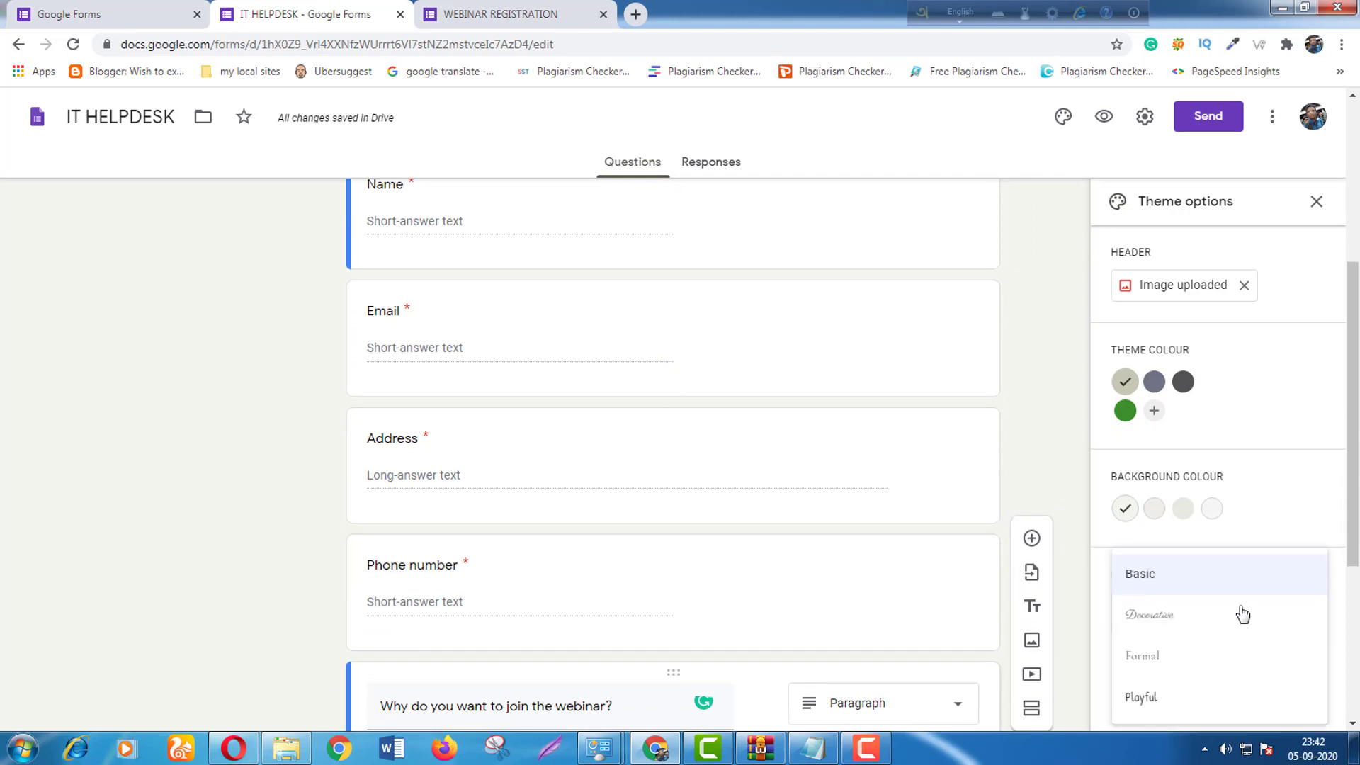
scroll(1239, 613, down, 3)
scroll(1240, 615, down, 2)
click(1185, 589)
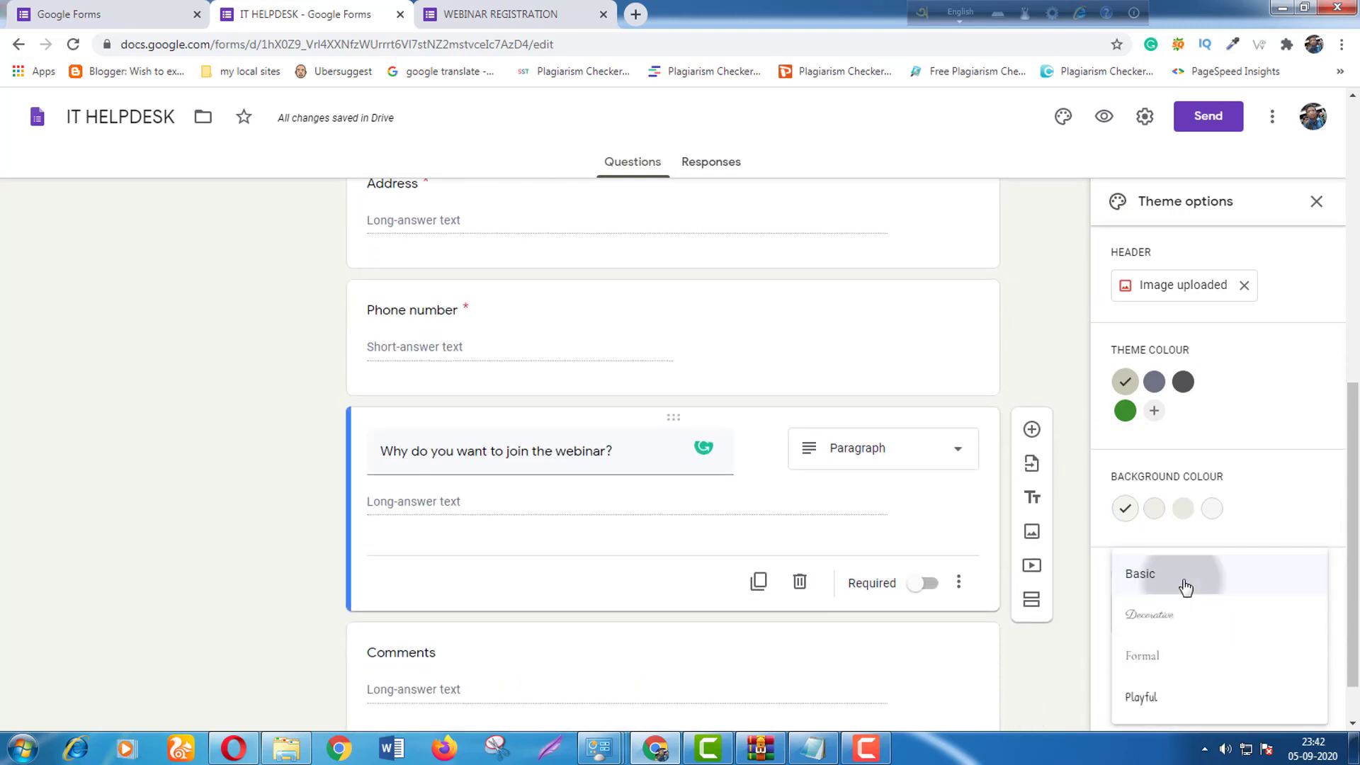
scroll(909, 567, down, 1)
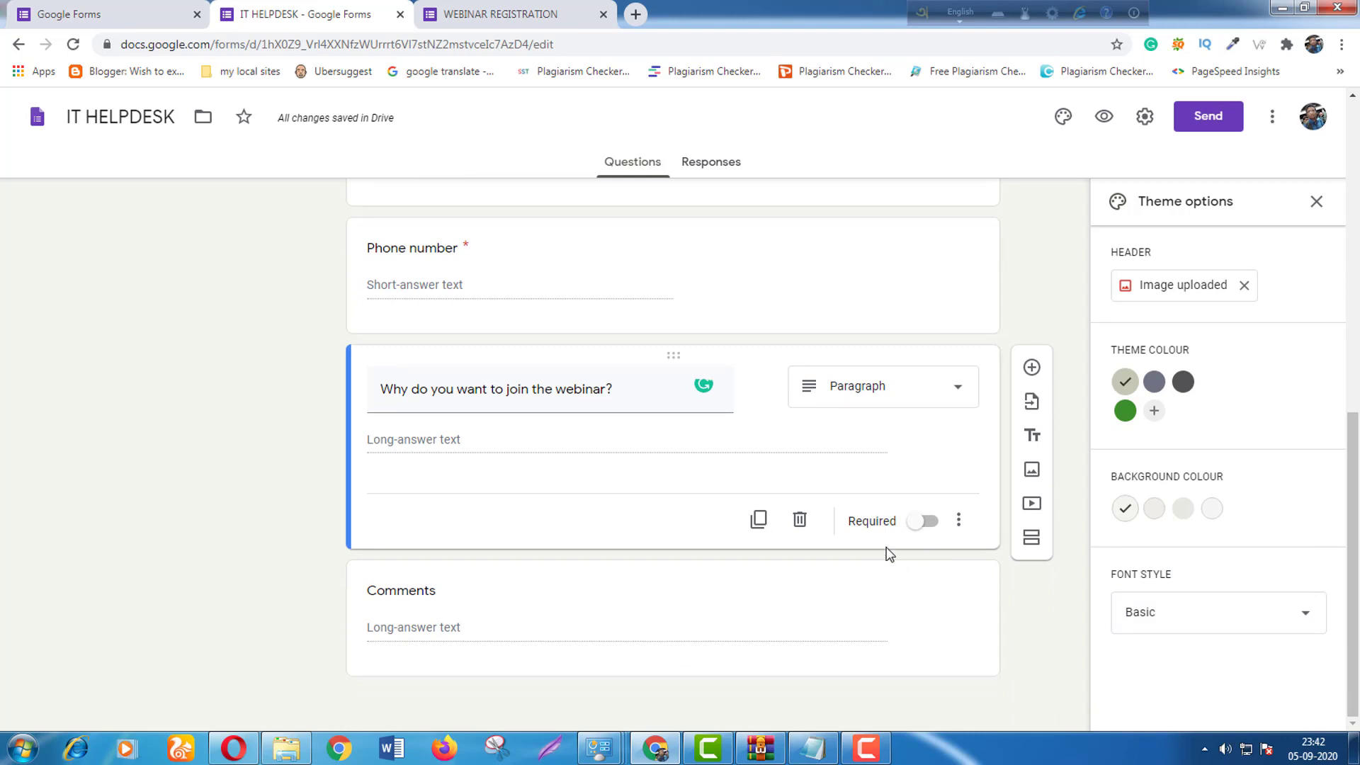
scroll(870, 531, up, 3)
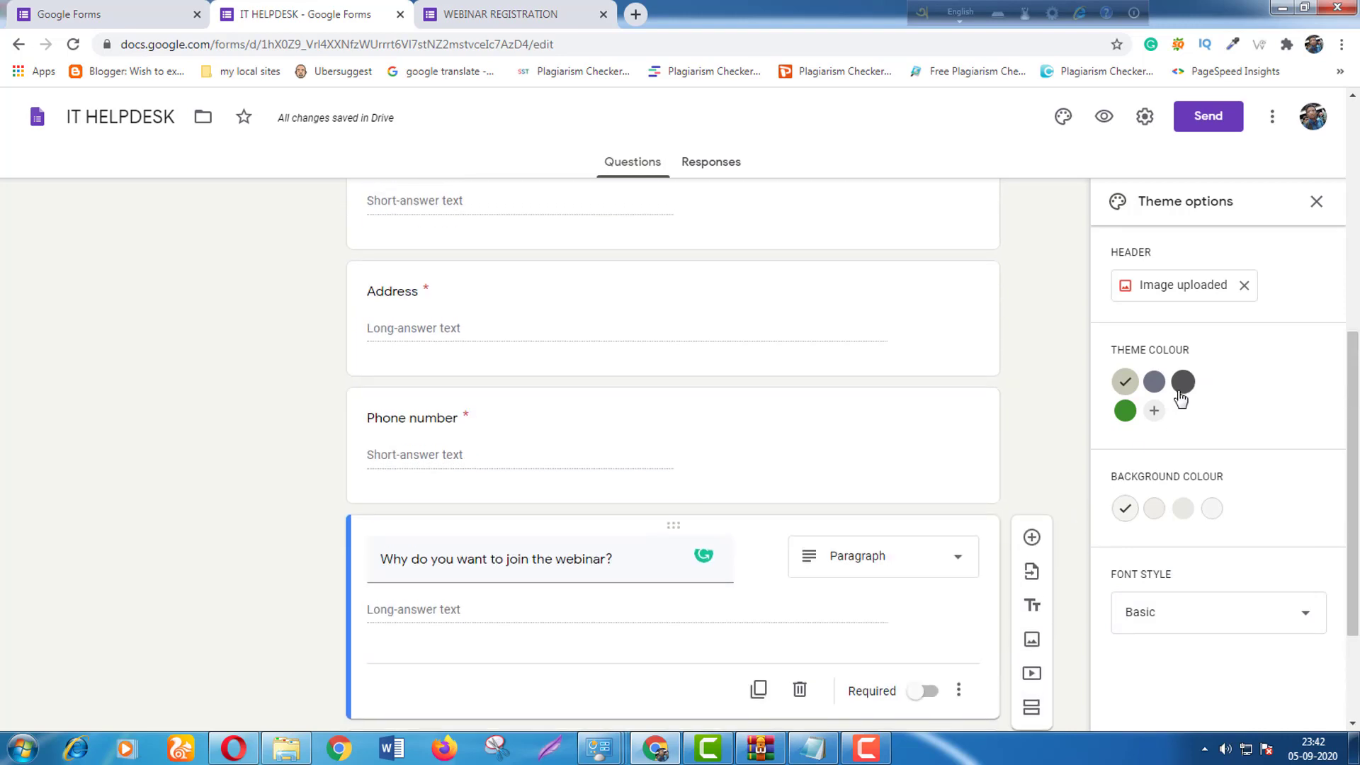
scroll(1296, 364, up, 5)
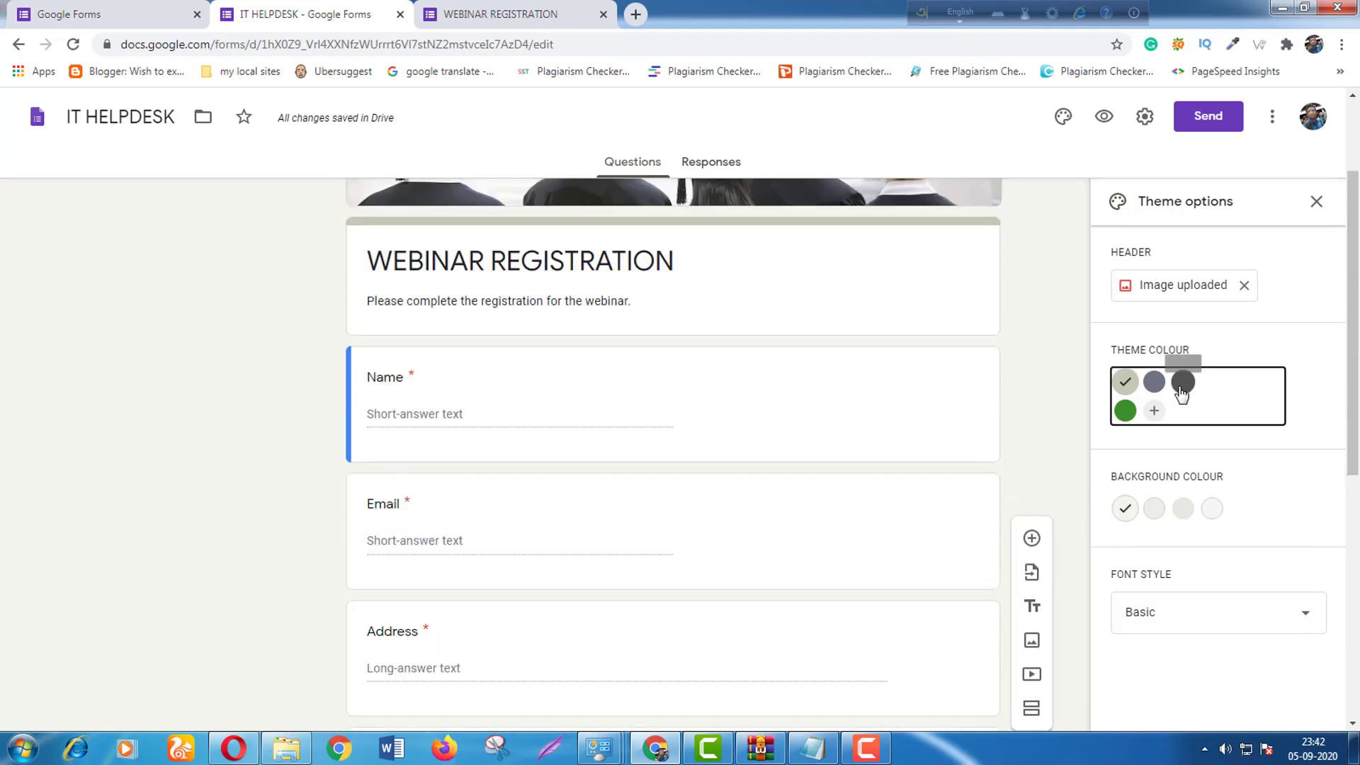
click(1183, 382)
scroll(1067, 236, up, 2)
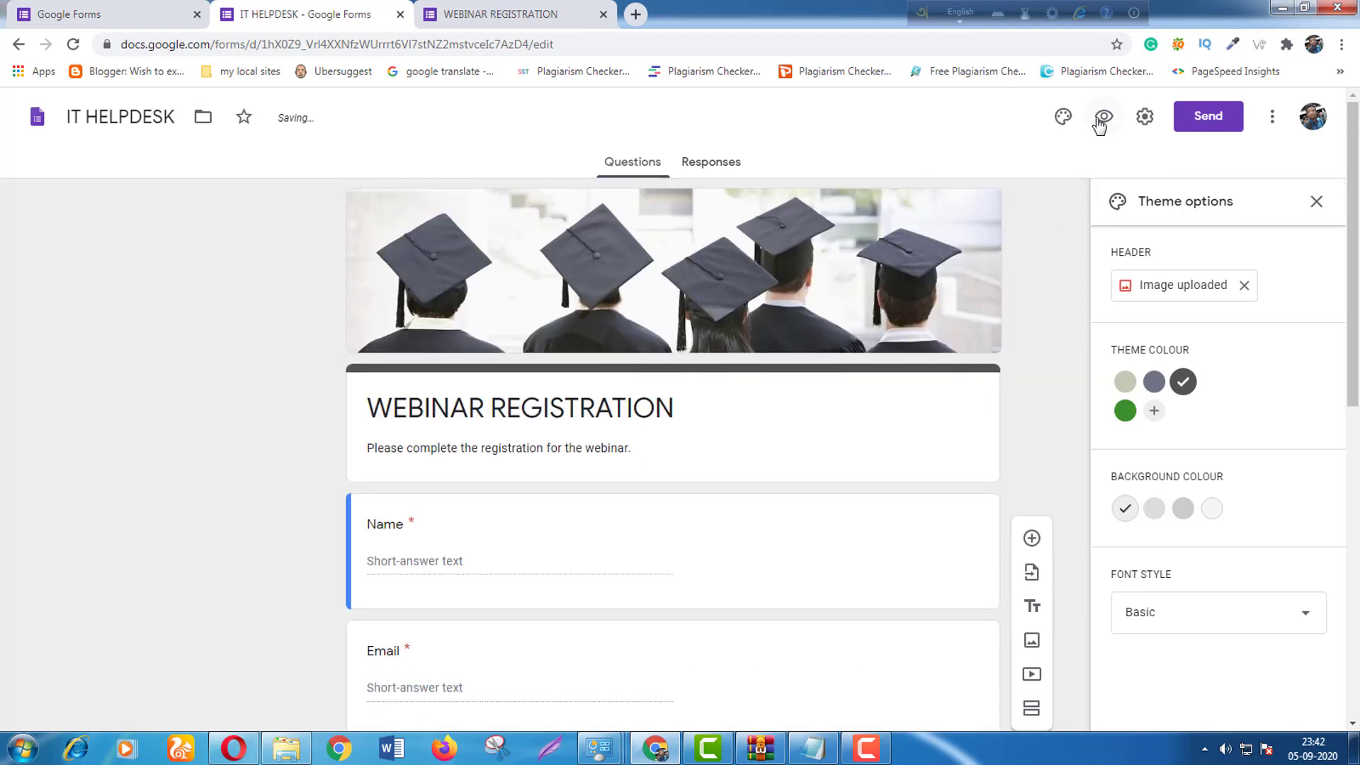
Preview the form as respondents see it, then return to the editor tab.
click(1103, 117)
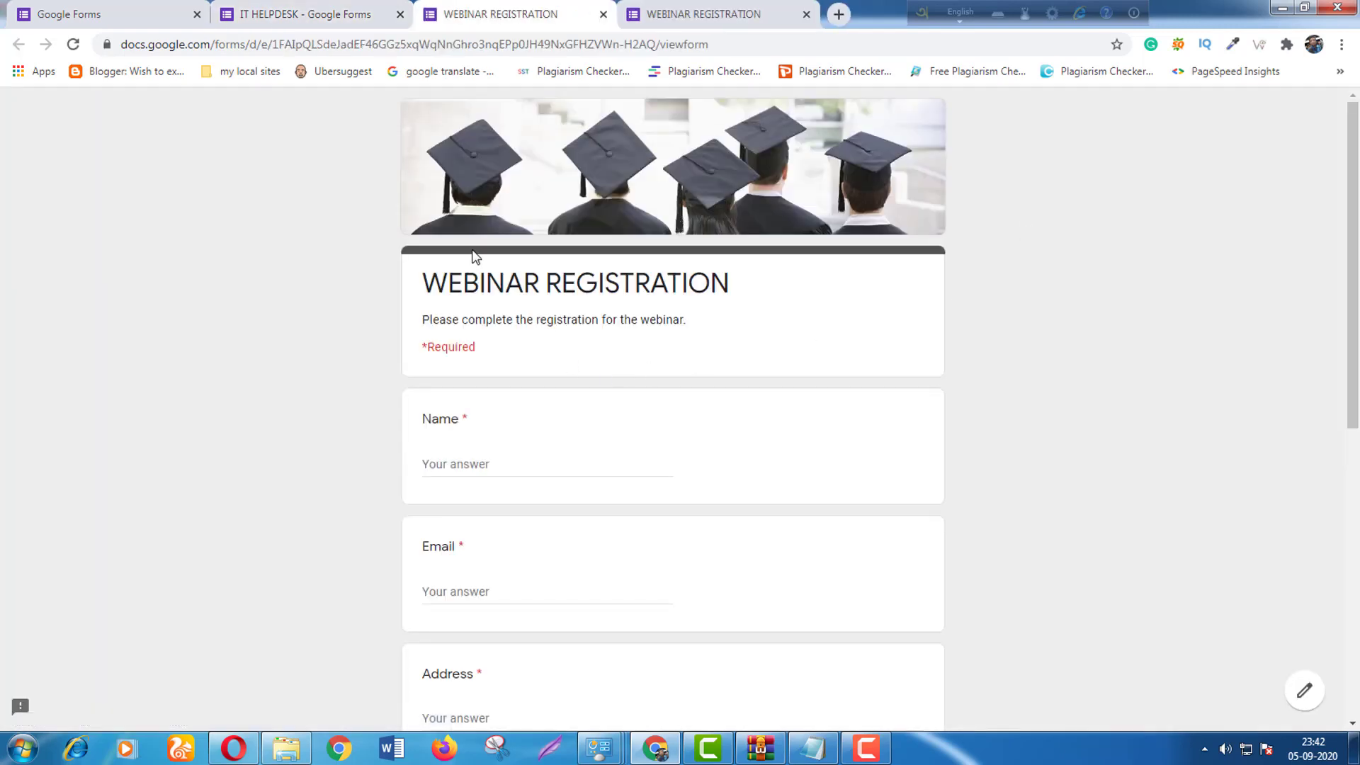
scroll(843, 283, down, 8)
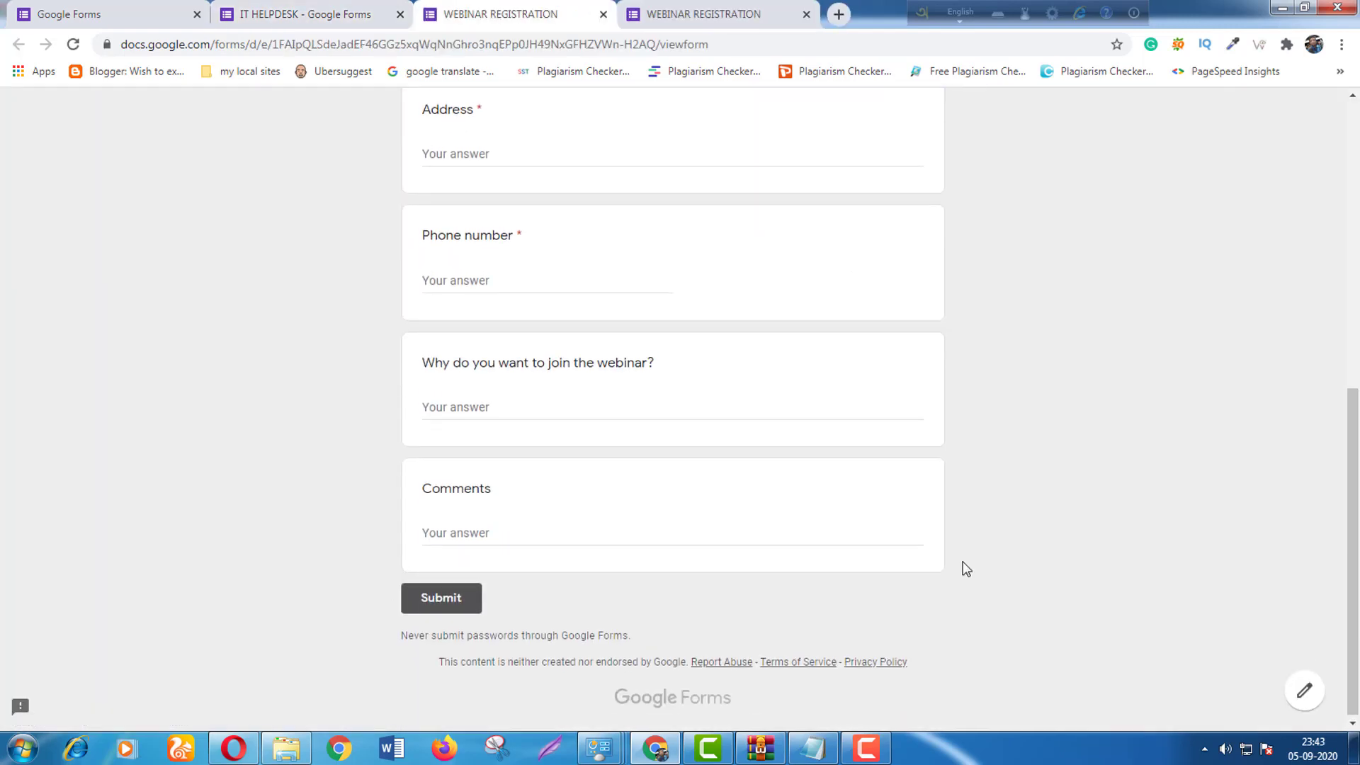
scroll(763, 571, up, 8)
click(269, 21)
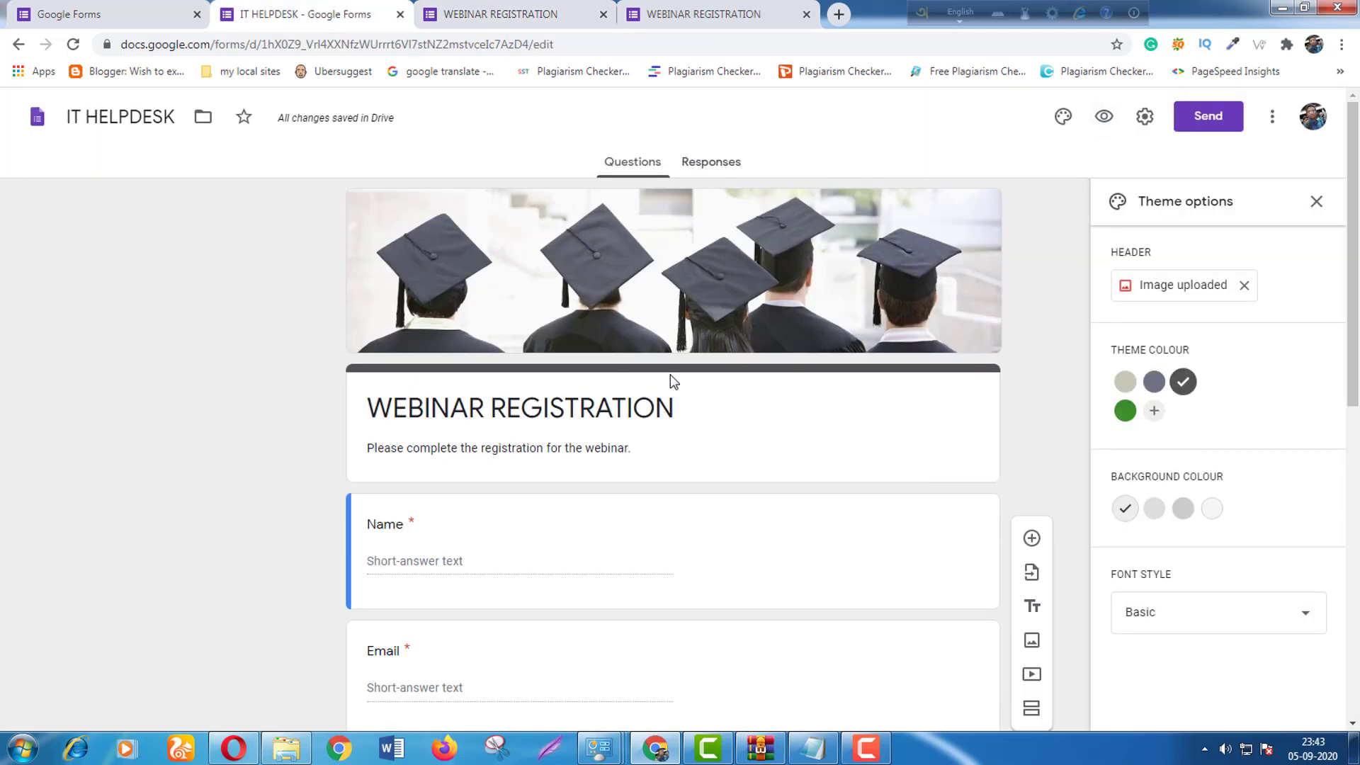
Show the Responses tab, which lists 0 responses.
scroll(426, 416, down, 9)
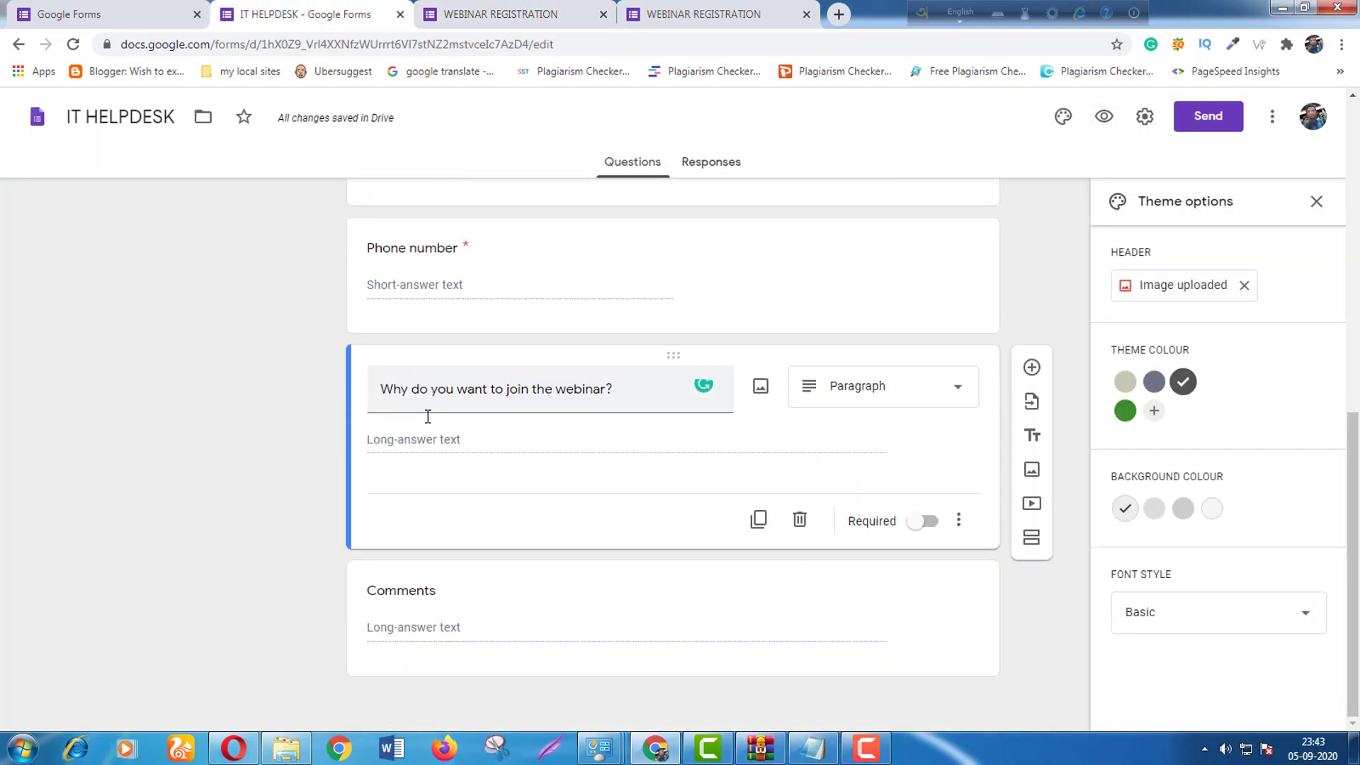
scroll(449, 469, up, 9)
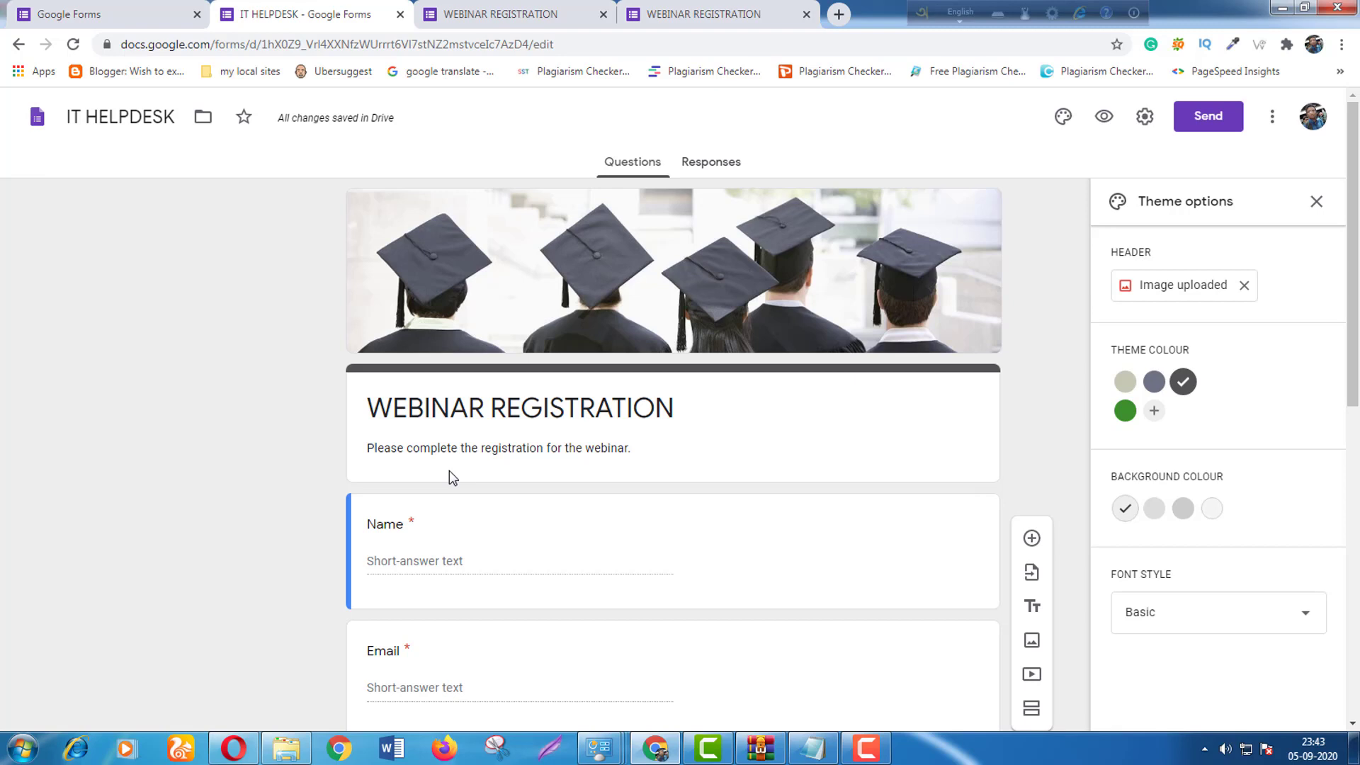
click(707, 171)
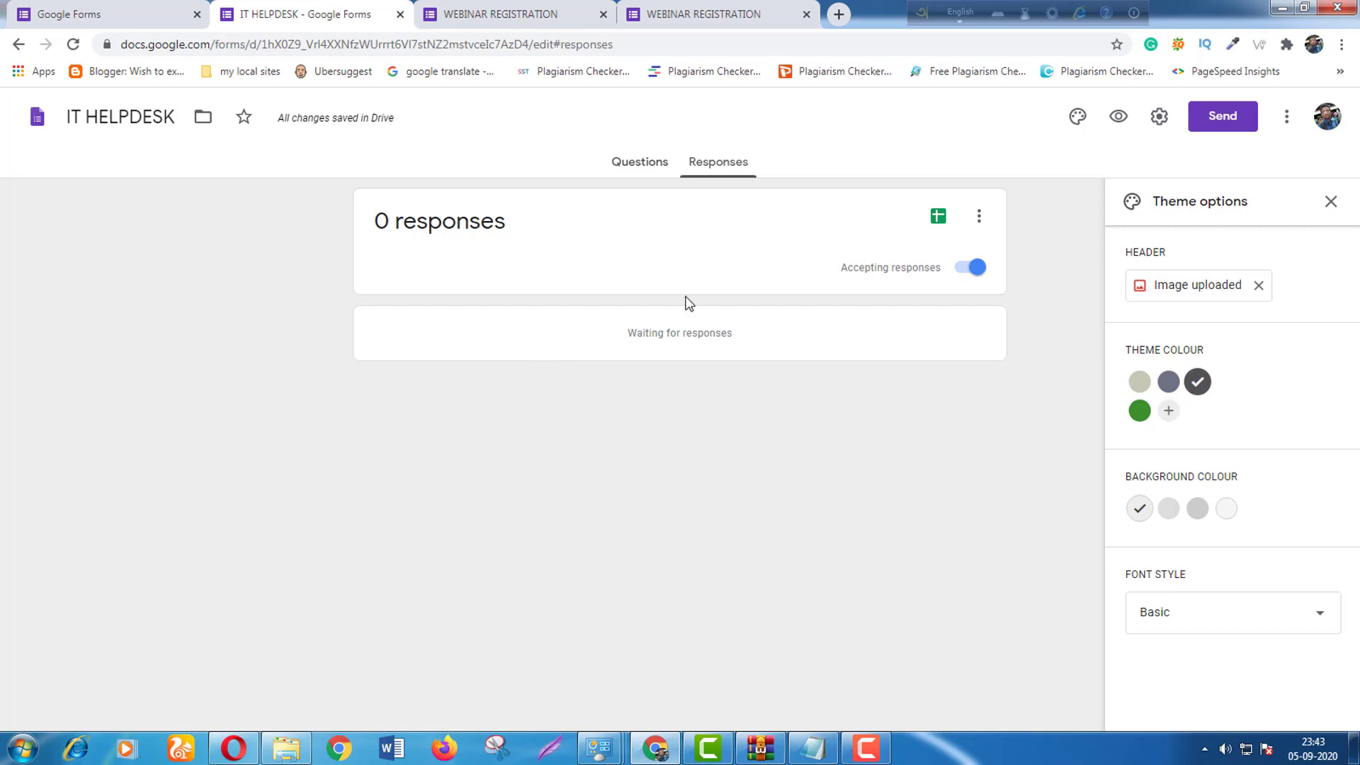
Return to the form's Questions tab and bring up the Send form dialog.
click(610, 167)
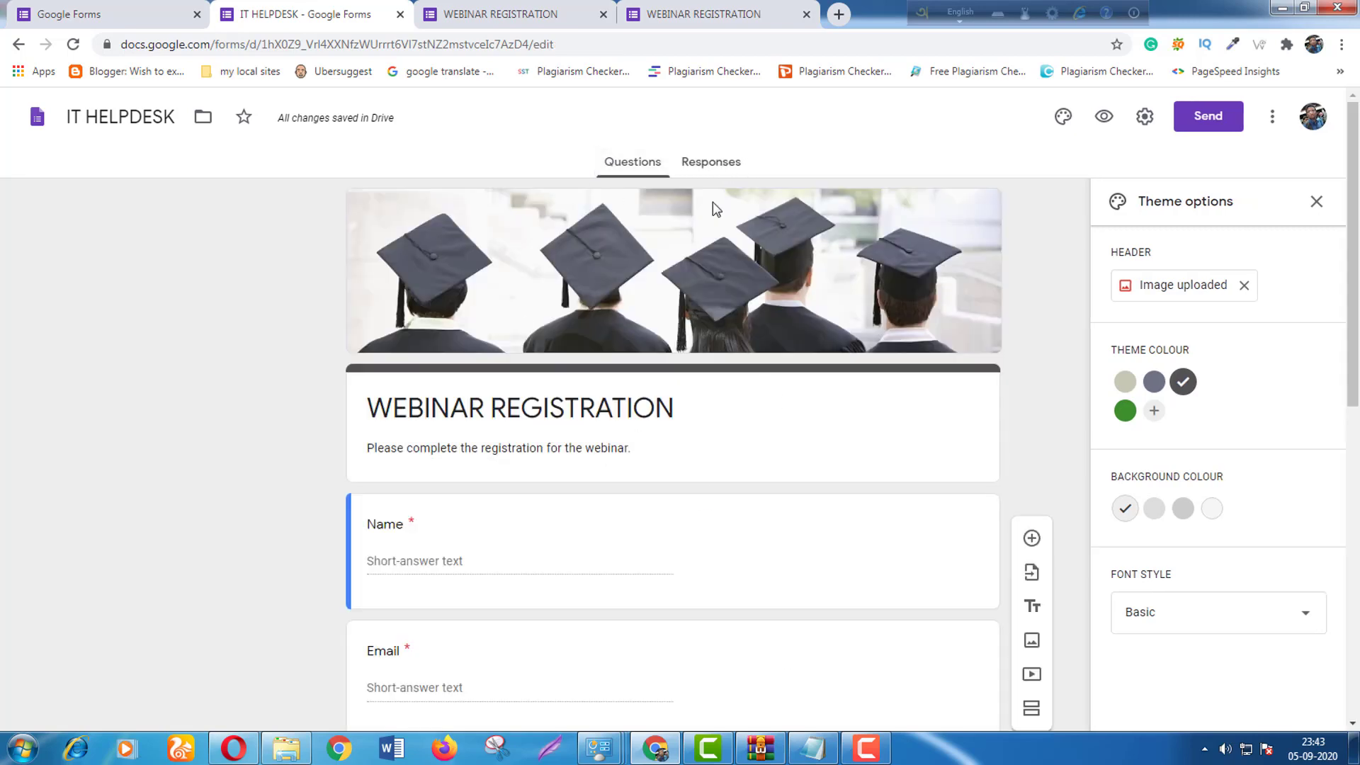
scroll(595, 592, down, 8)
scroll(595, 592, up, 8)
scroll(456, 546, down, 5)
scroll(455, 546, up, 5)
click(1202, 122)
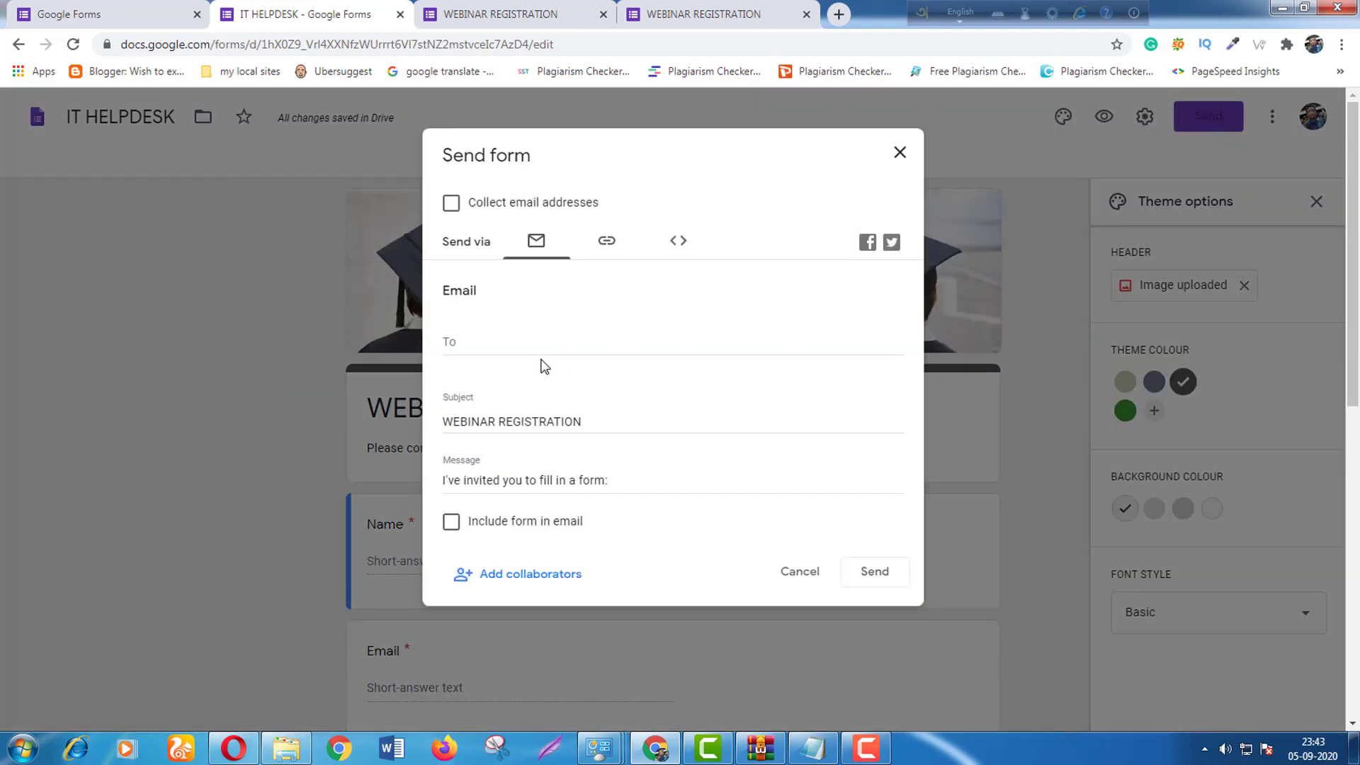
Copy the form's shortened forms.gle share link to the clipboard.
click(538, 354)
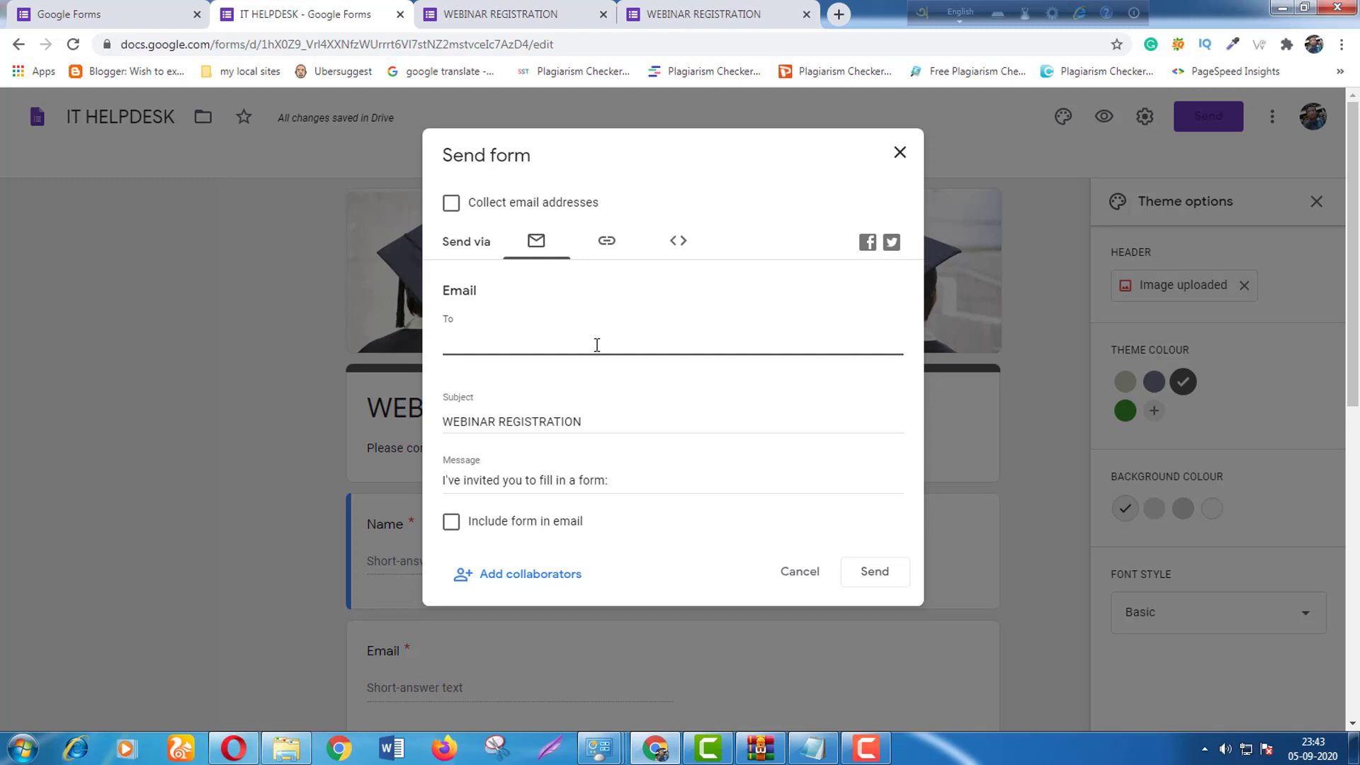
scroll(597, 345, down, 1)
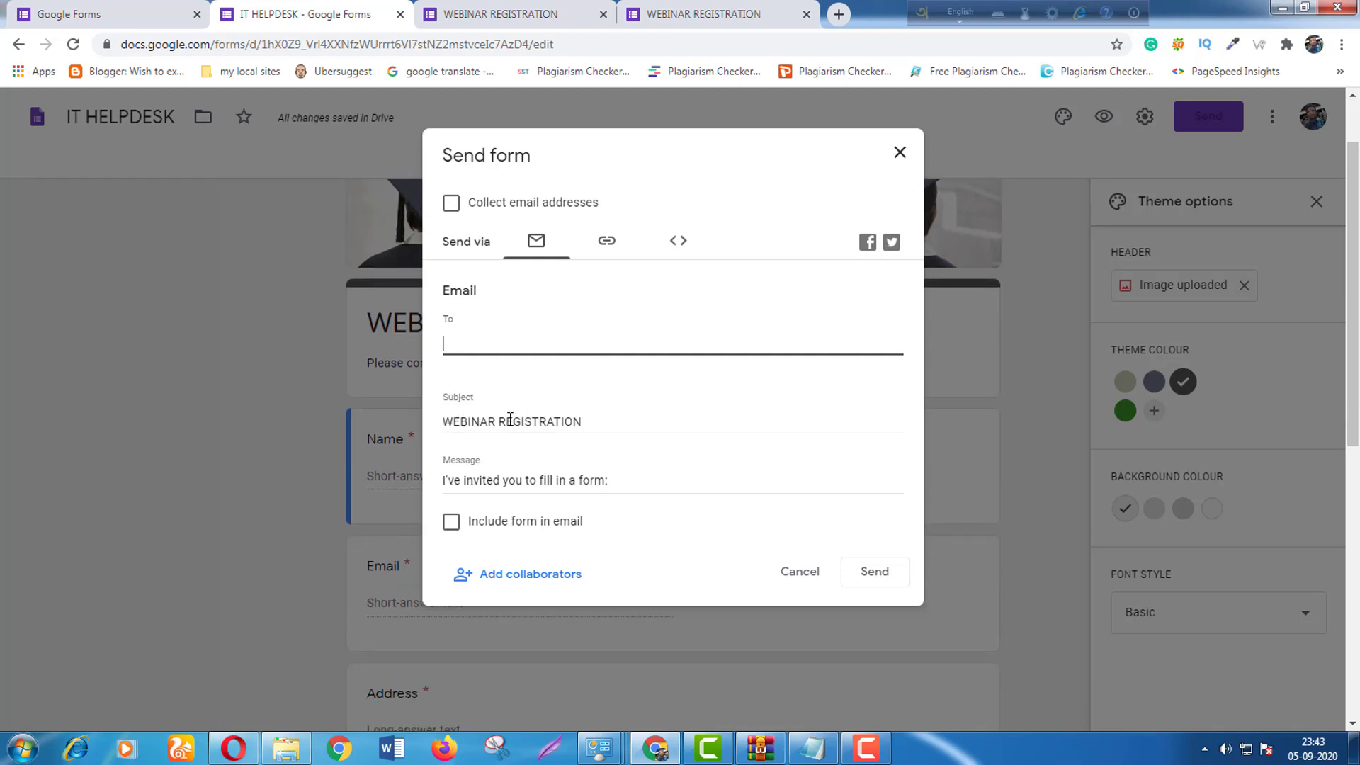
click(607, 242)
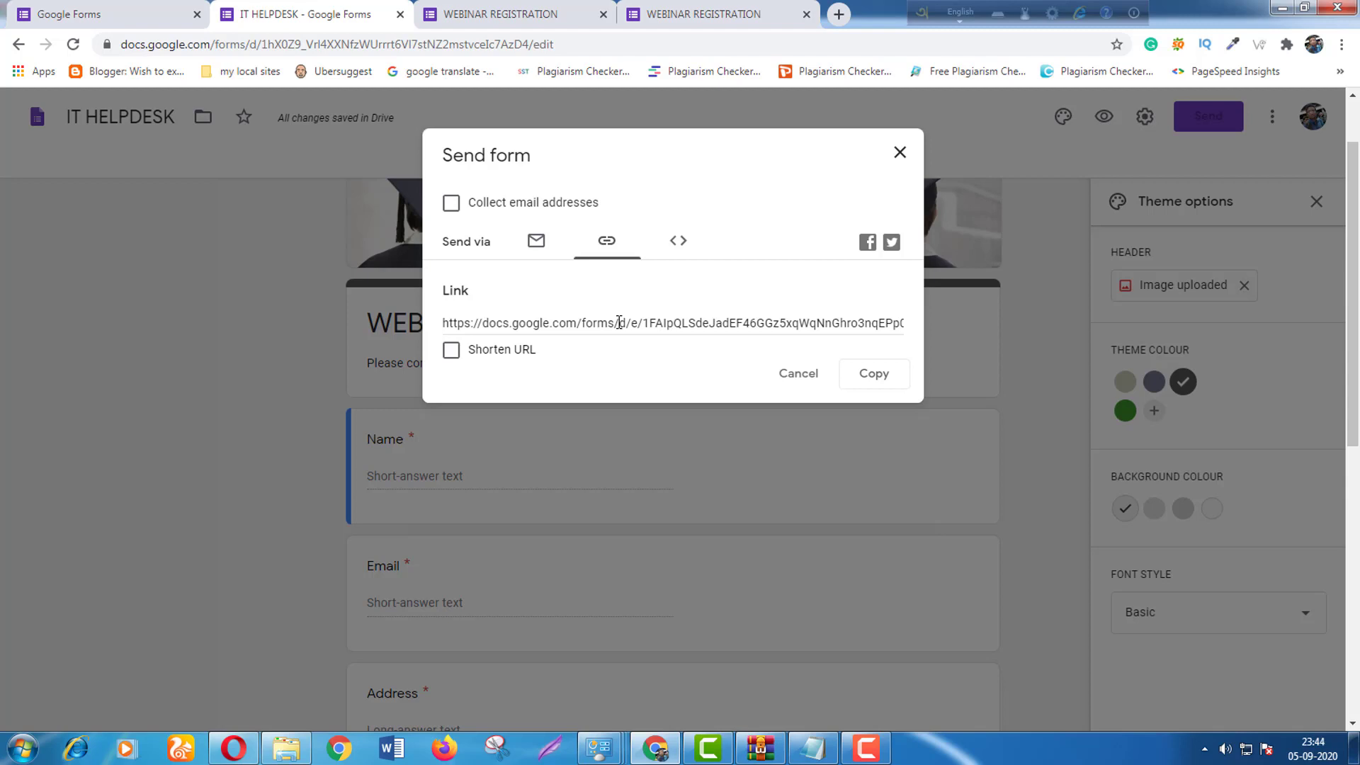
click(451, 352)
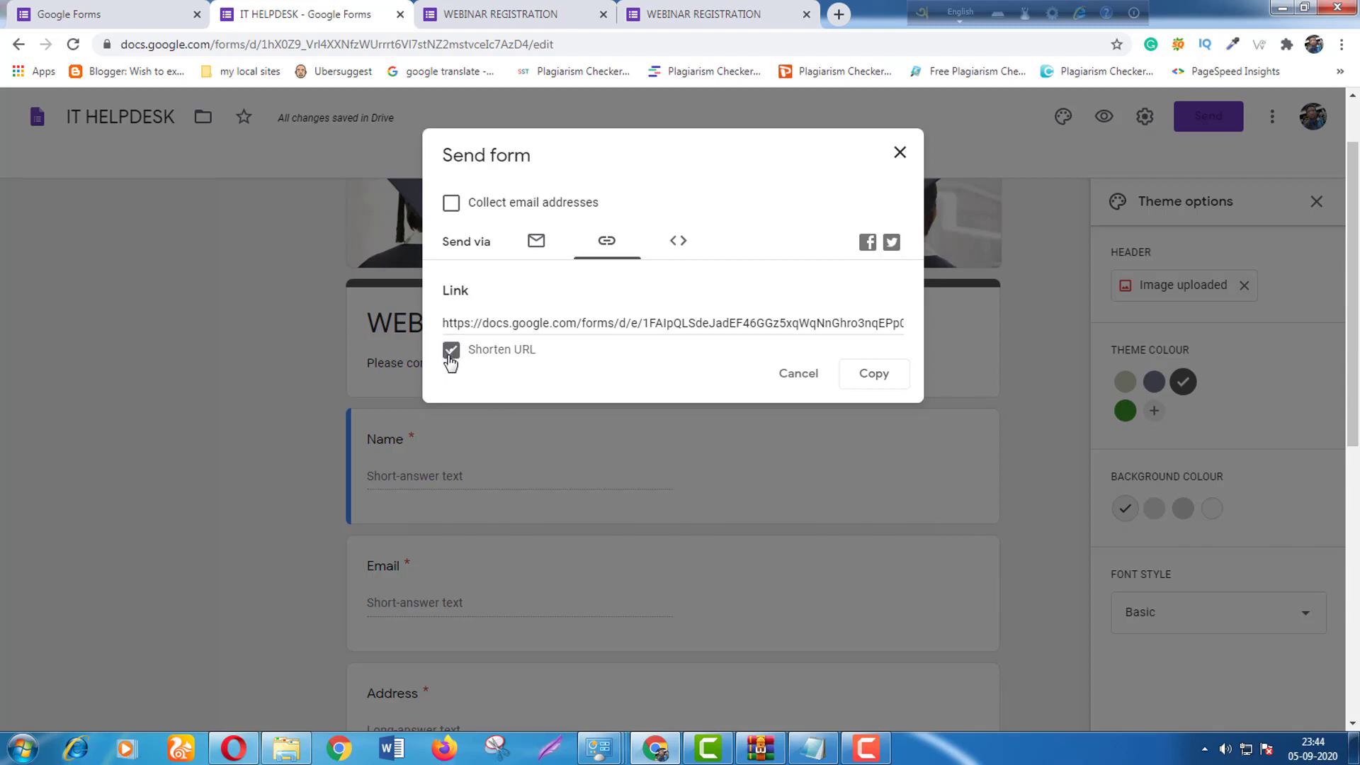
click(888, 389)
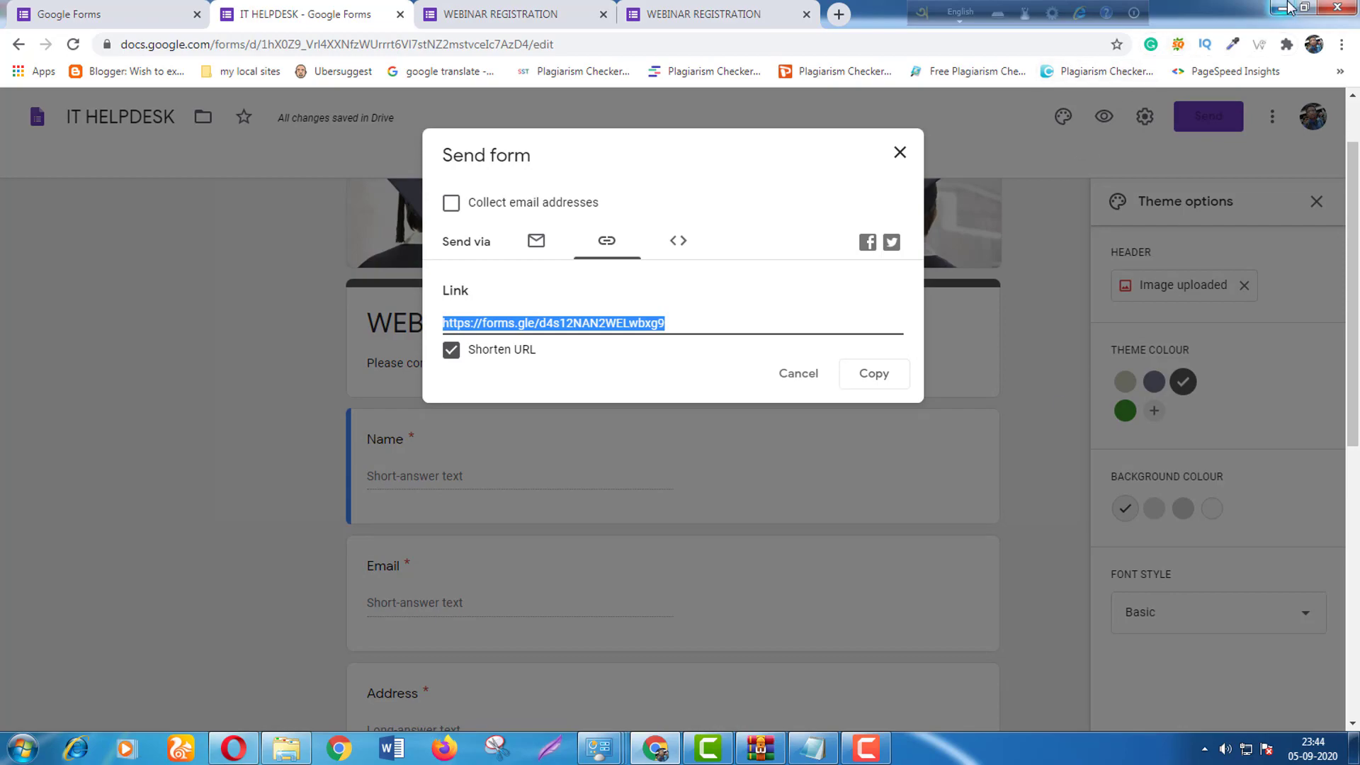
Minimize the browser, archive and folder windows to reveal the desktop.
click(1289, 8)
click(1289, 7)
click(1289, 7)
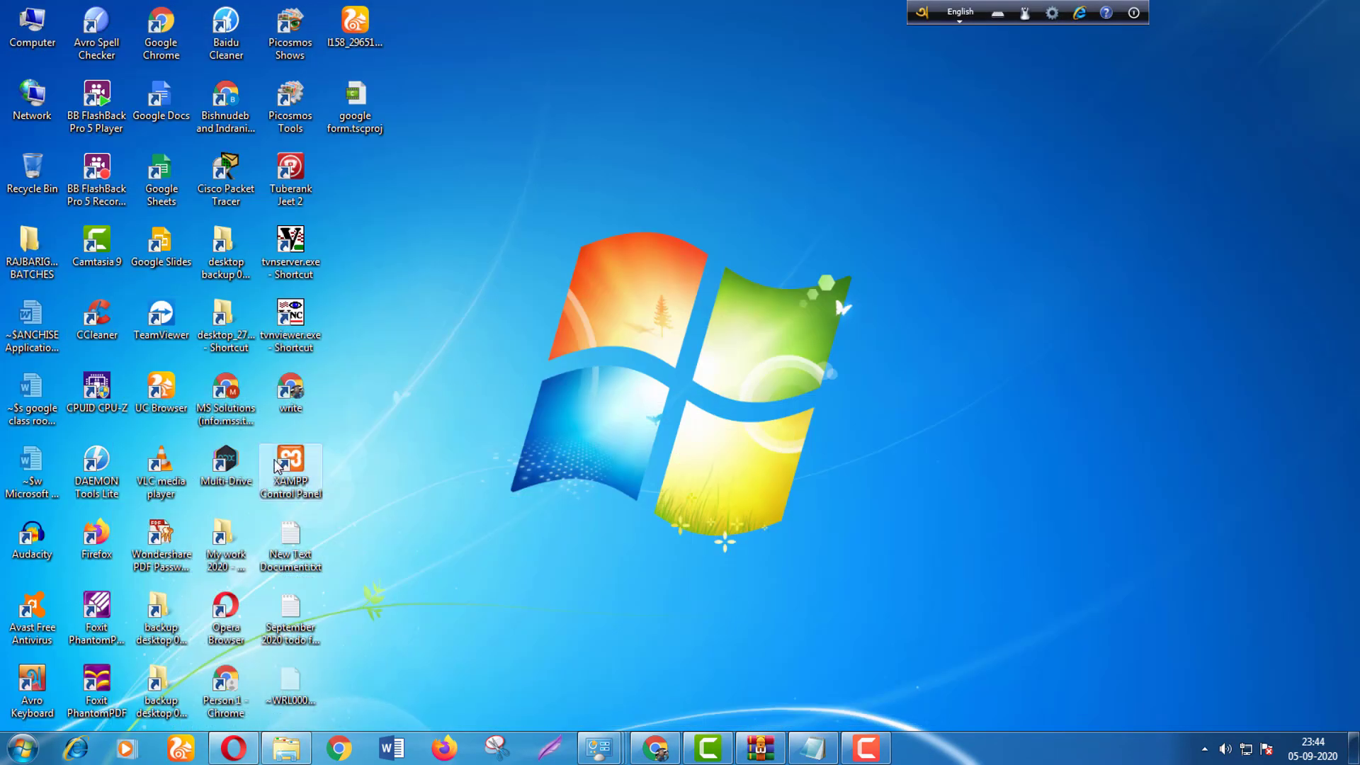
Launch a maximized Chrome window and open the copied short form link.
double_click(245, 113)
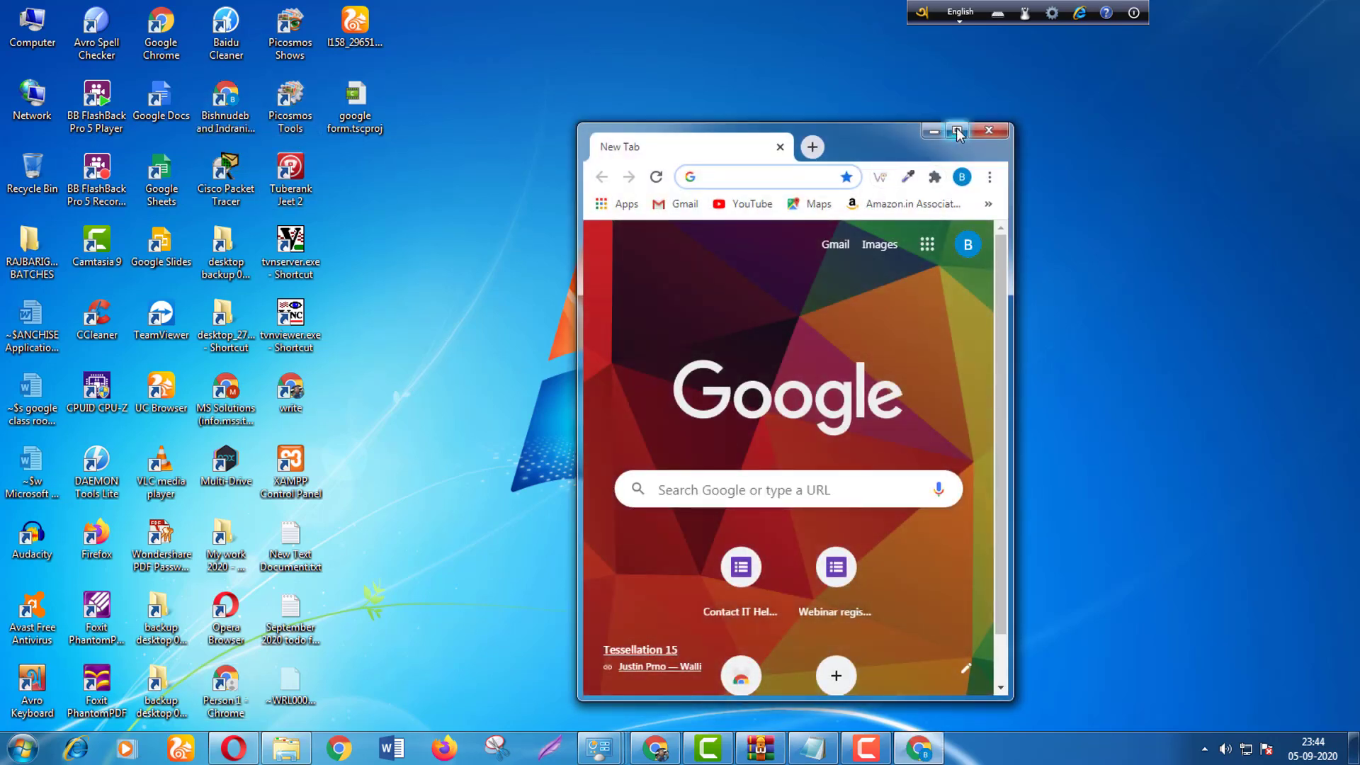
click(956, 130)
right_click(280, 41)
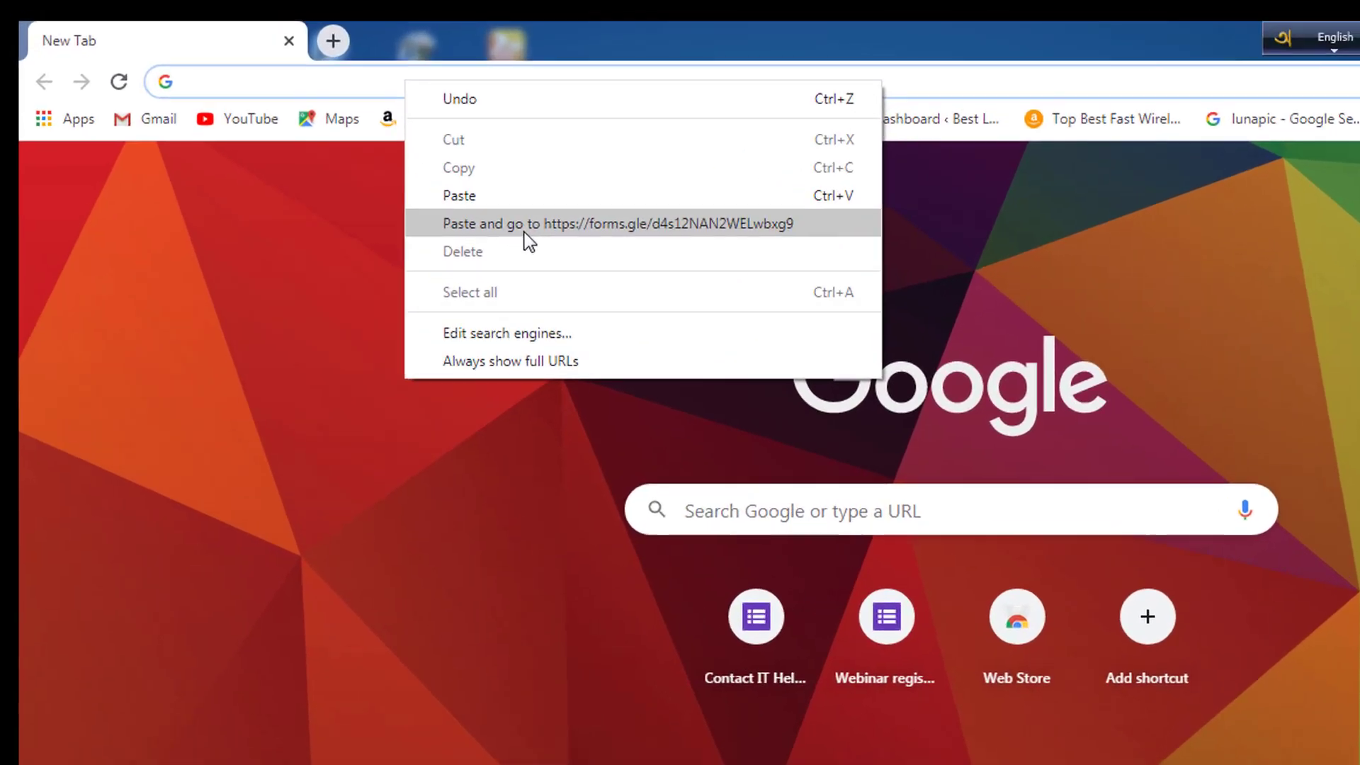
click(371, 150)
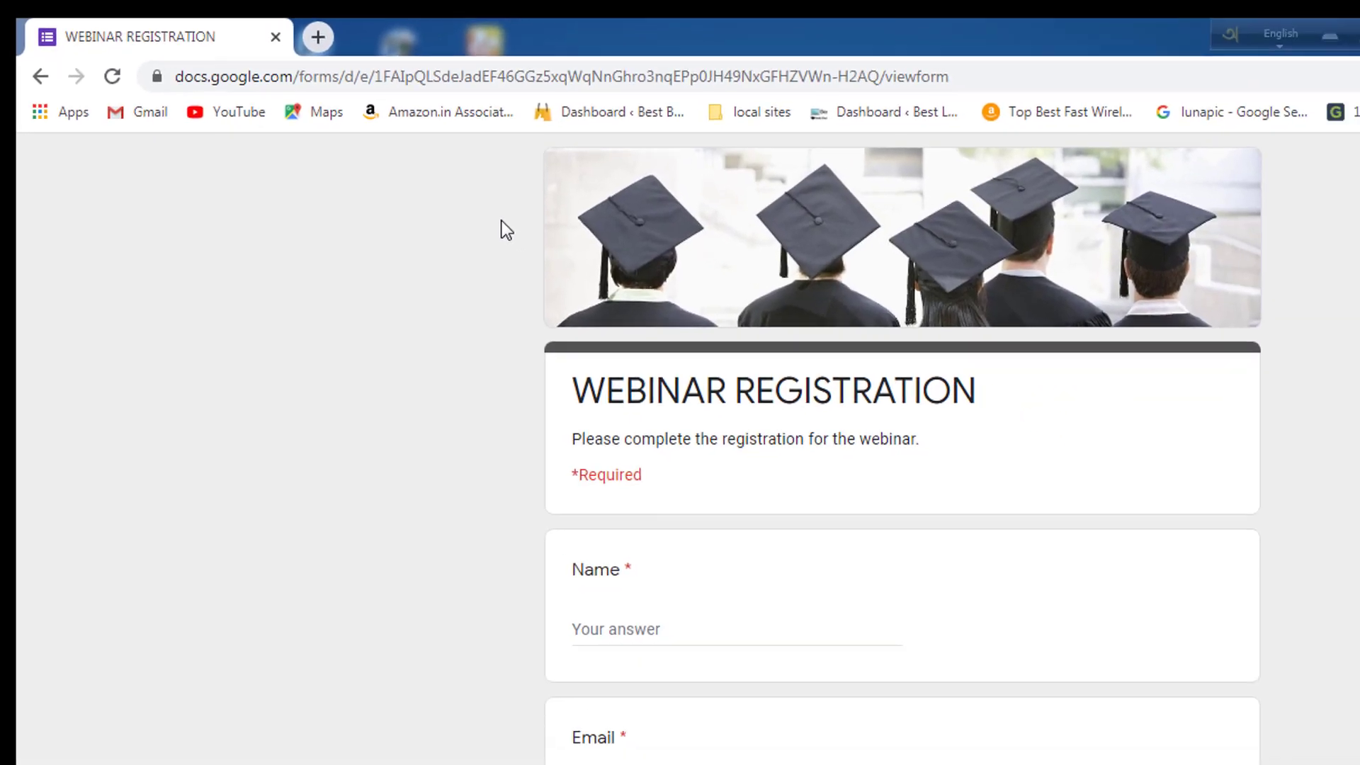
scroll(965, 363, down, 2)
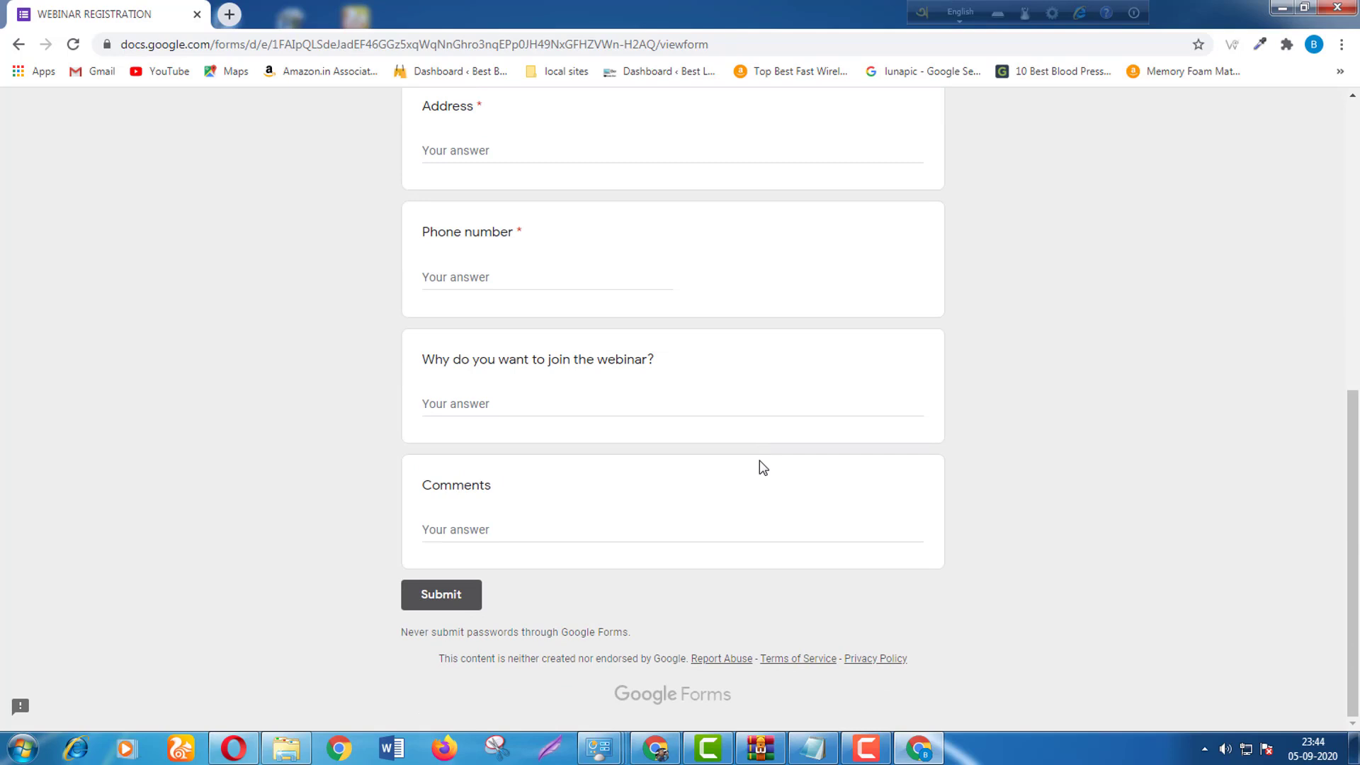
scroll(763, 468, up, 7)
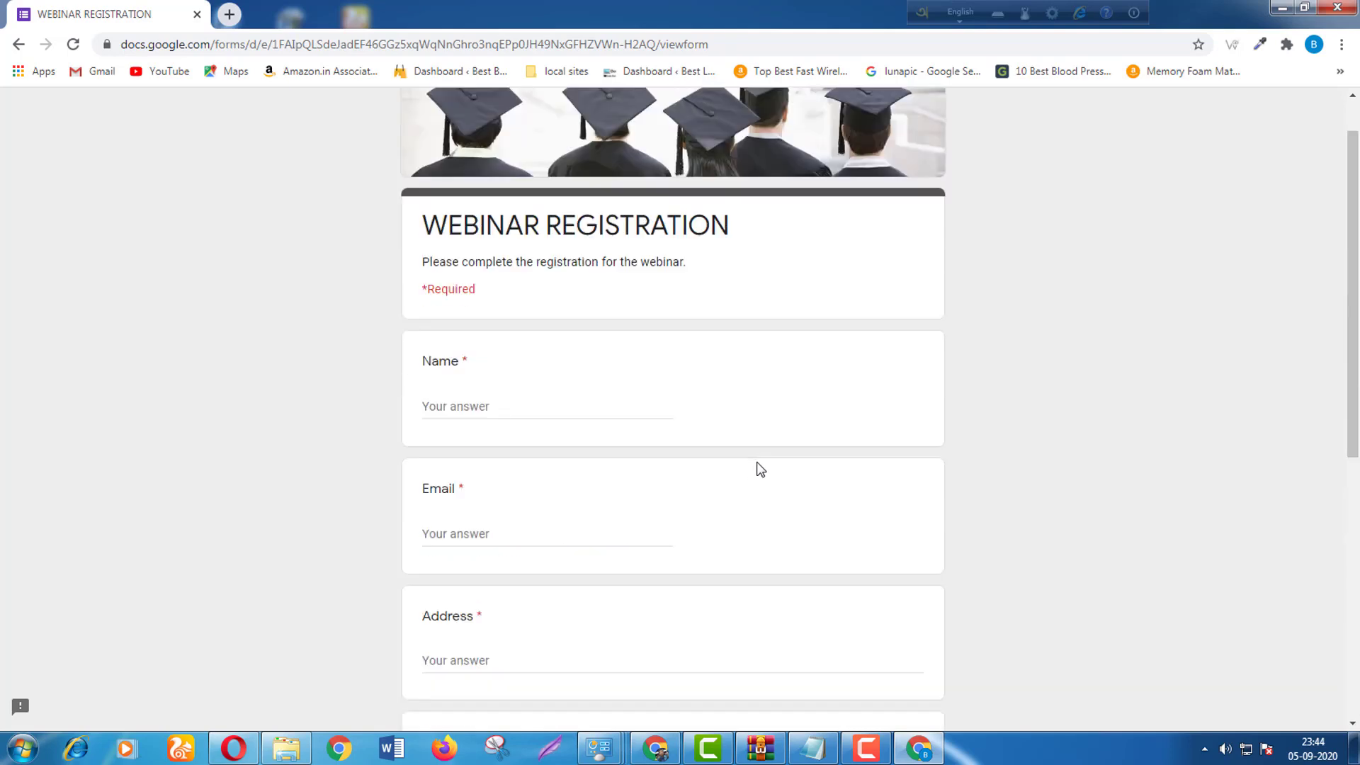
Fill in the respondent's name, e-mail and postal address, capitalising India.
click(483, 407)
text(indra)
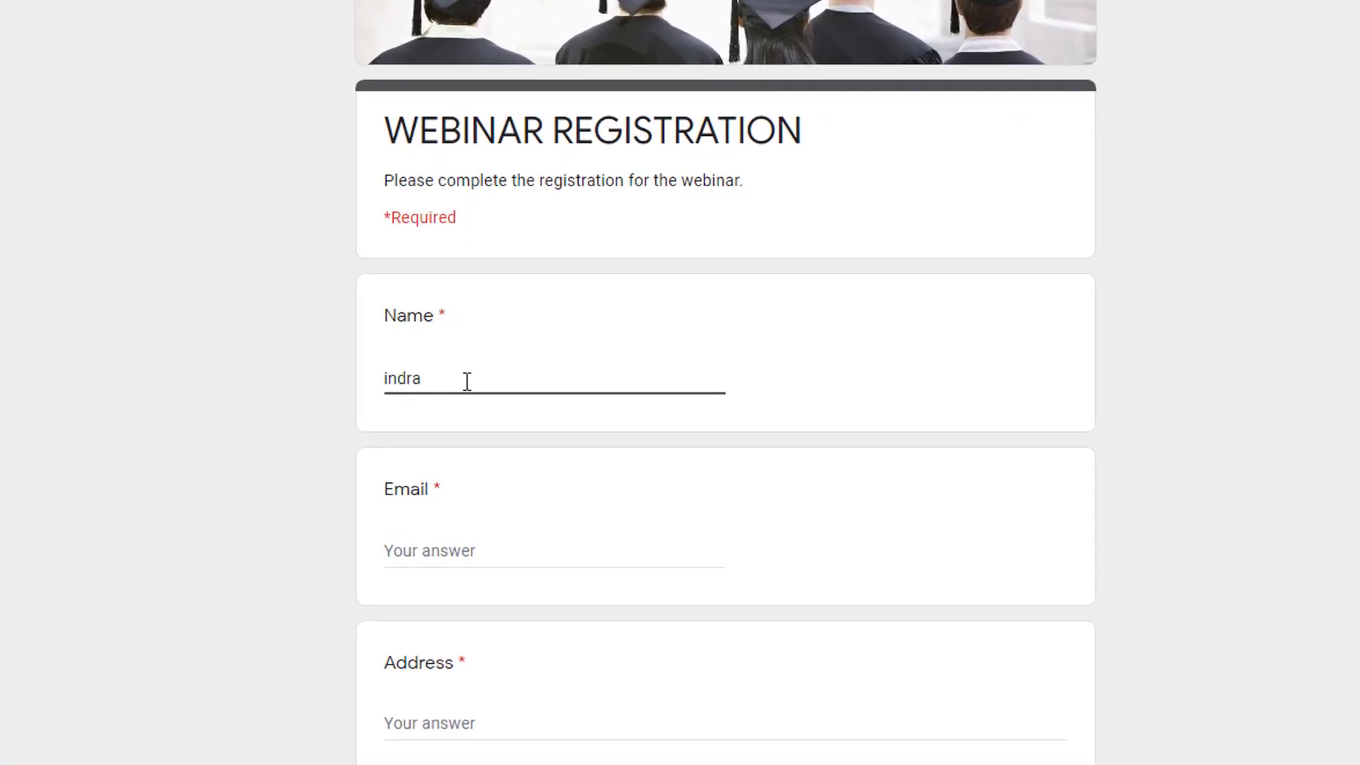
key(Tab)
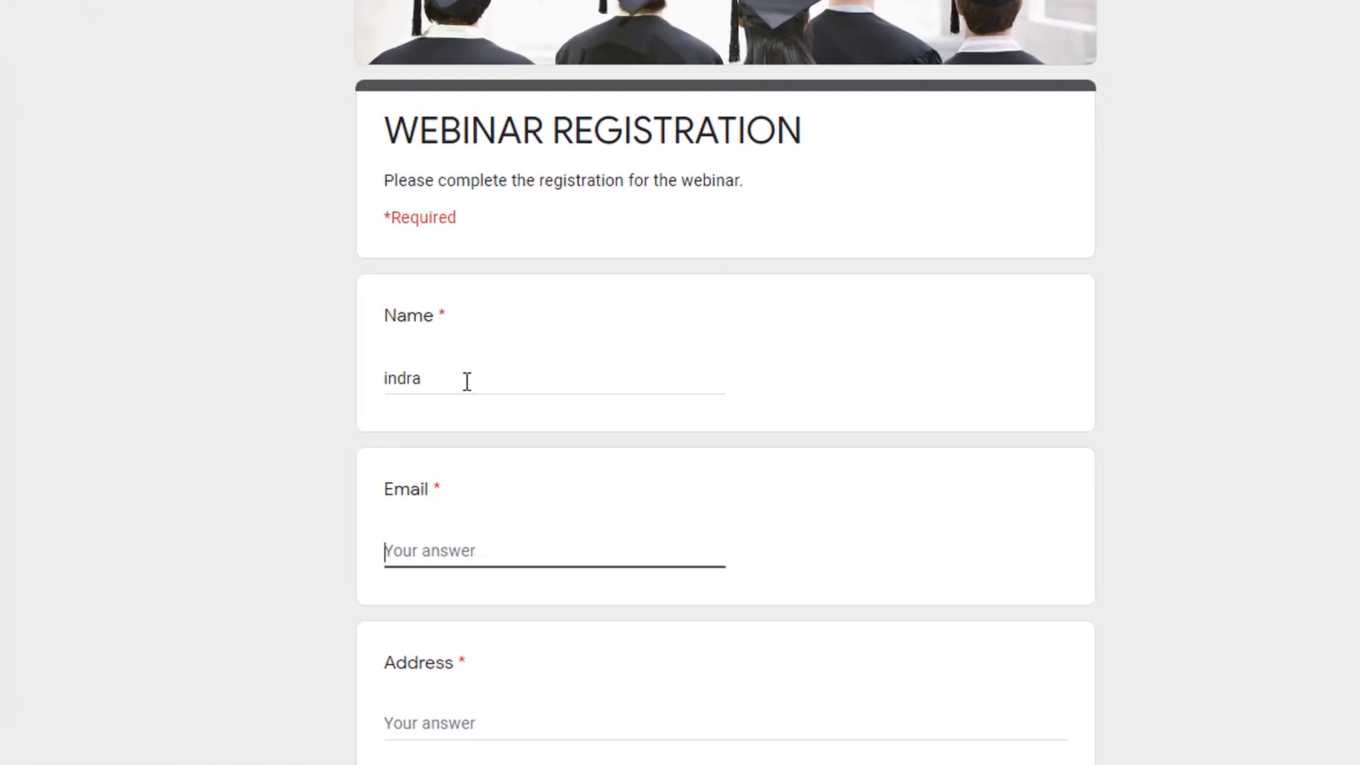
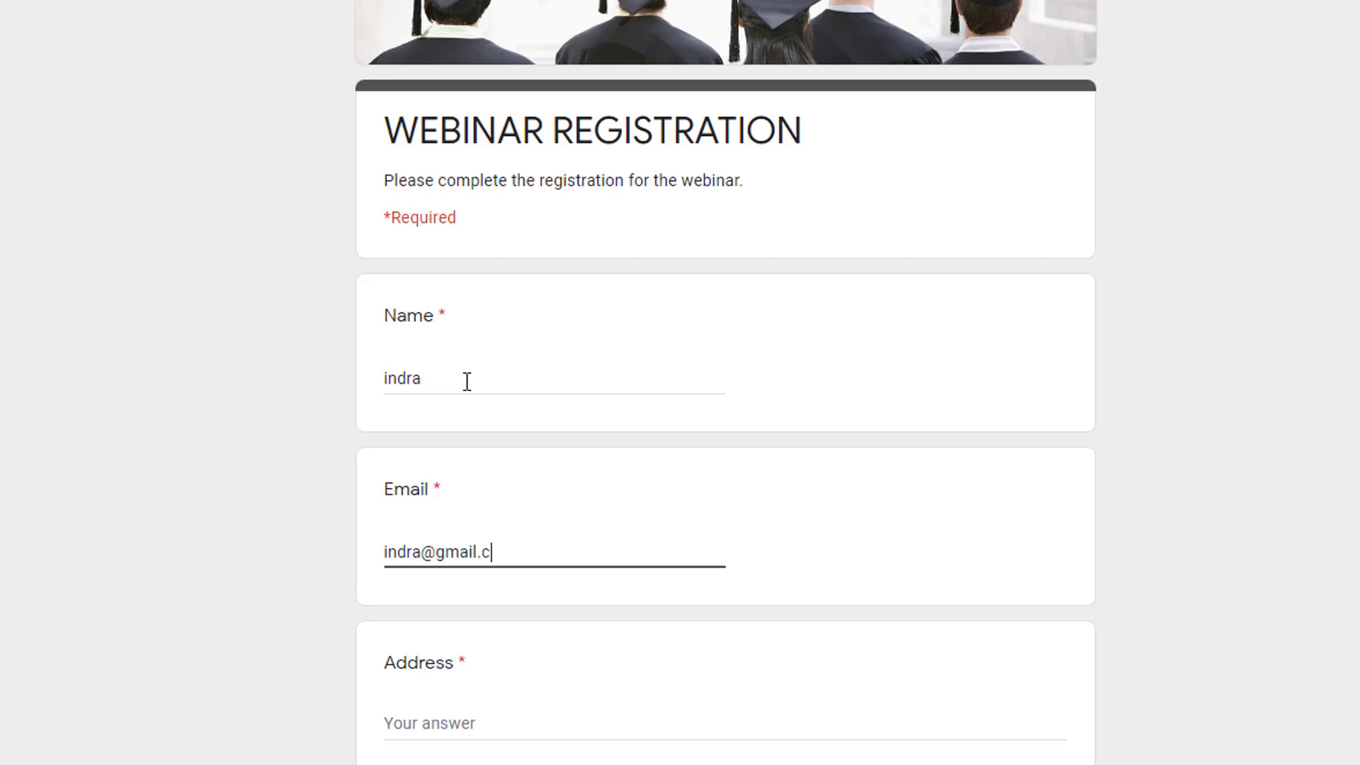
key(Tab)
text(12)
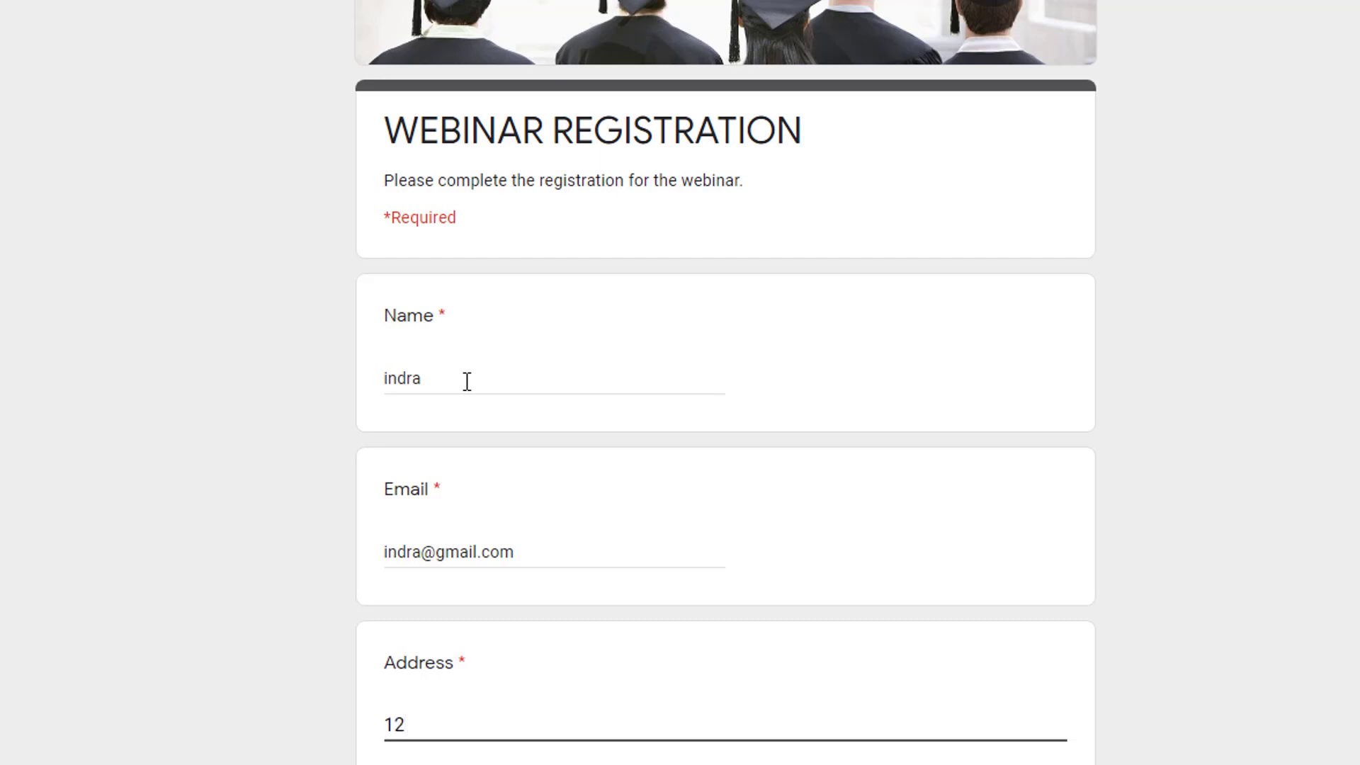
text(,kolkata,wb)
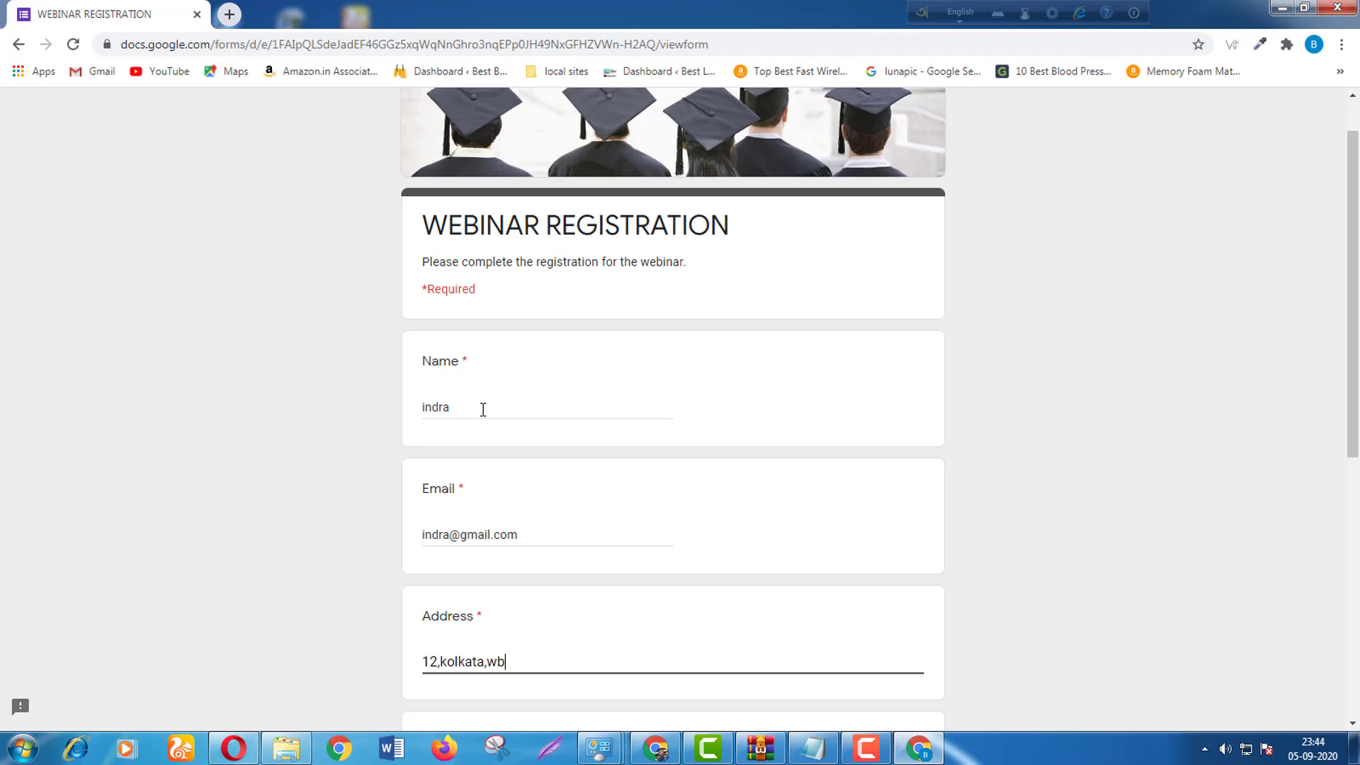
text(,india)
key(BackSpace)
text(I)
scroll(483, 409, down, 3)
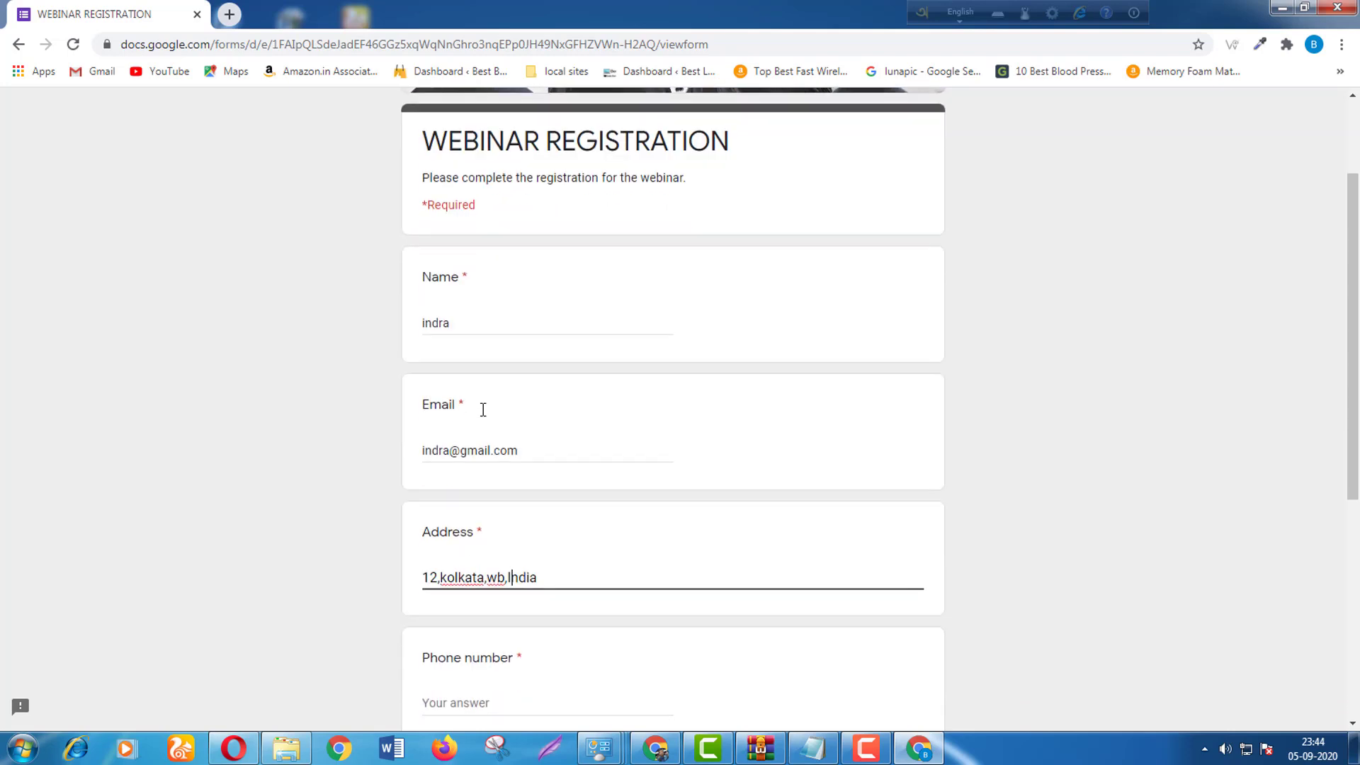
Enter the respondent's phone number and the reason 'I would like to develop new sk'.
click(514, 531)
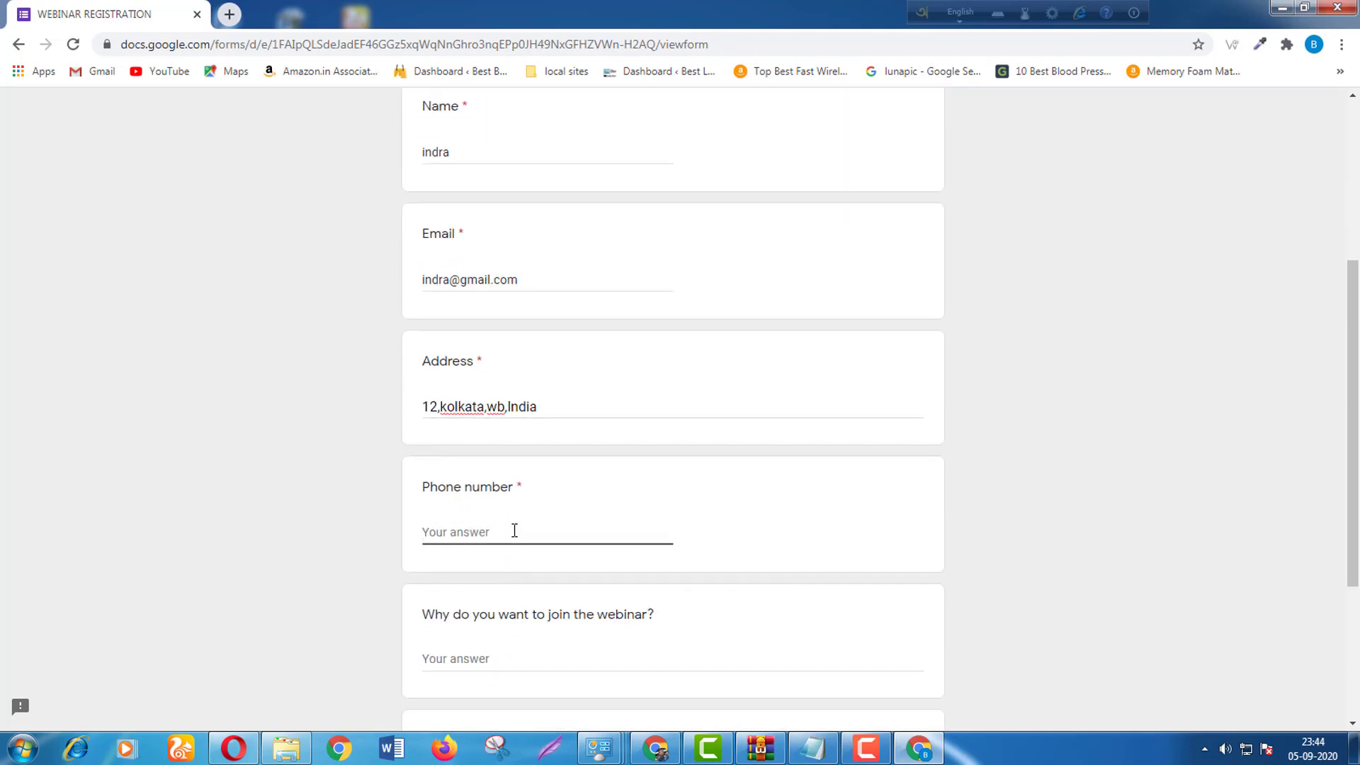
click(612, 668)
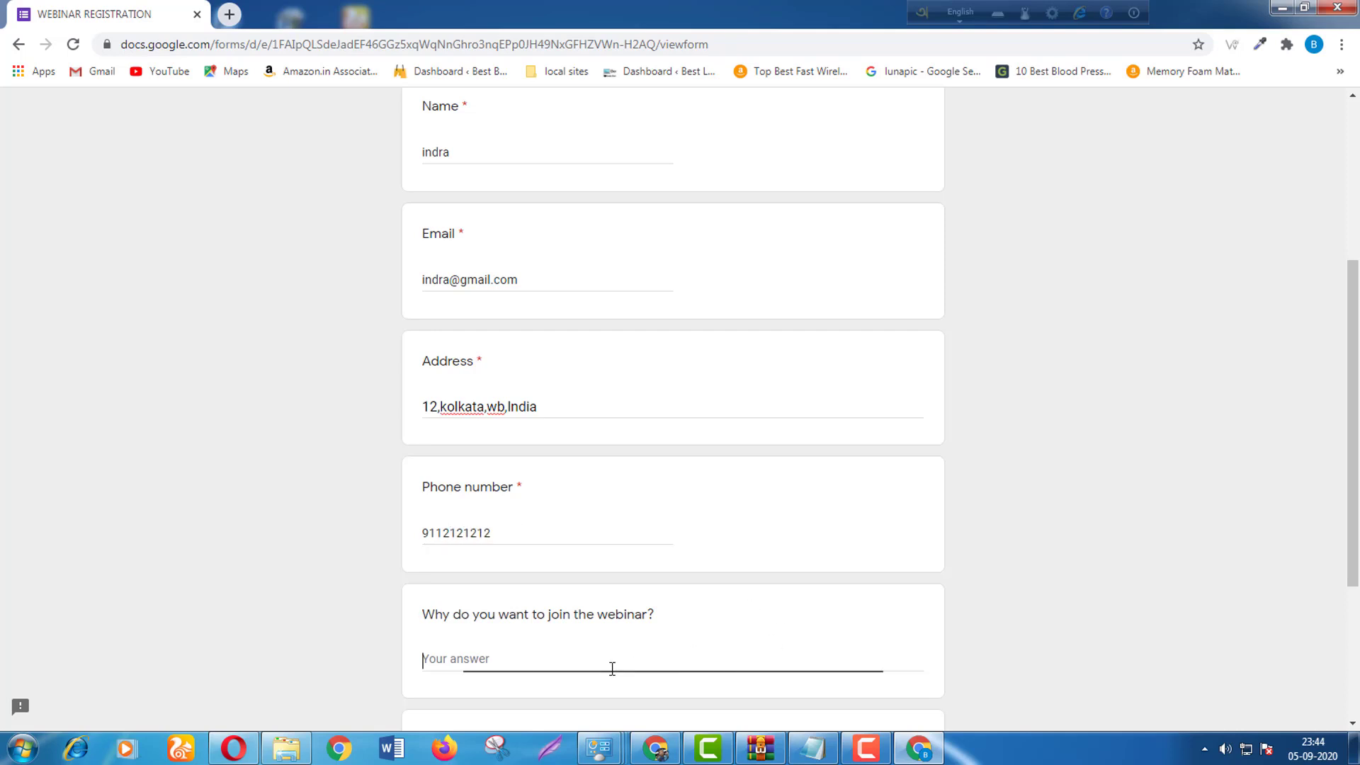
text(I)
scroll(612, 669, down, 2)
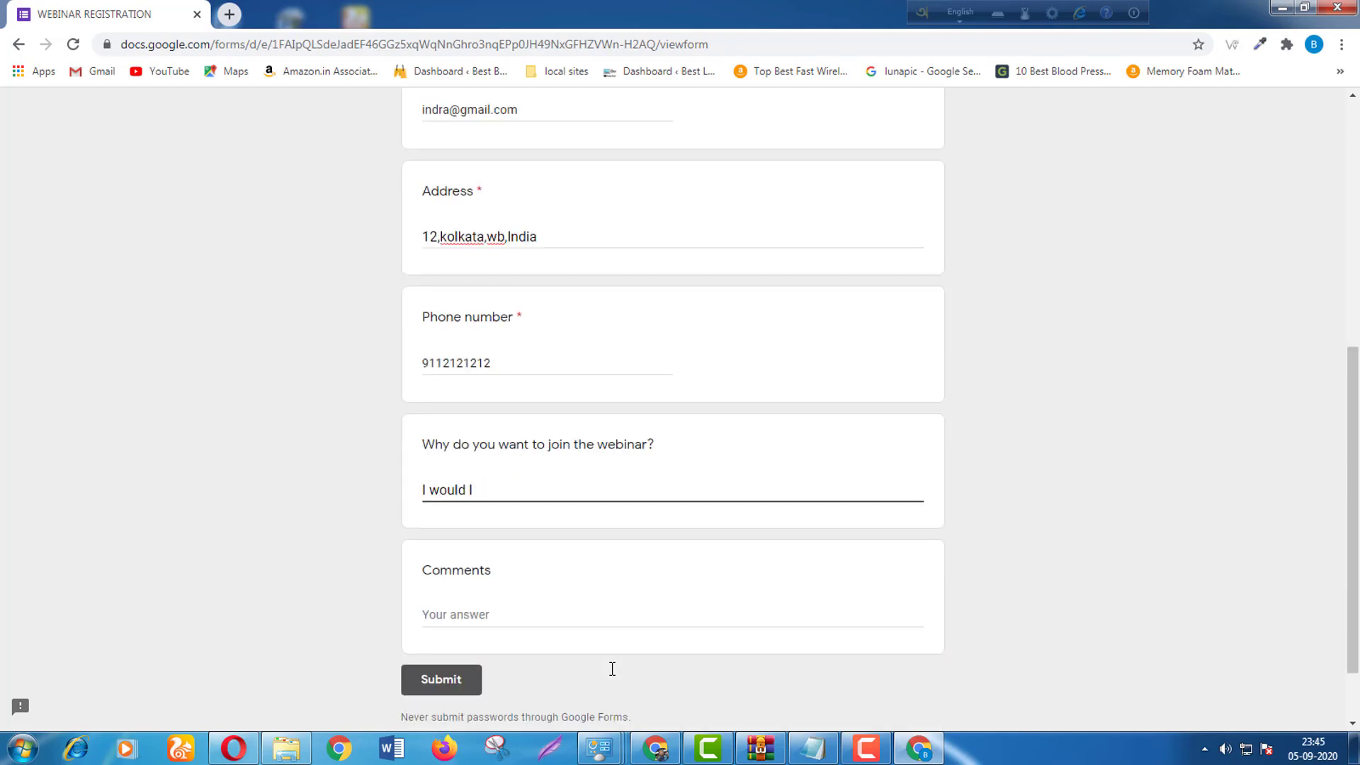
text(would like to develop new skills)
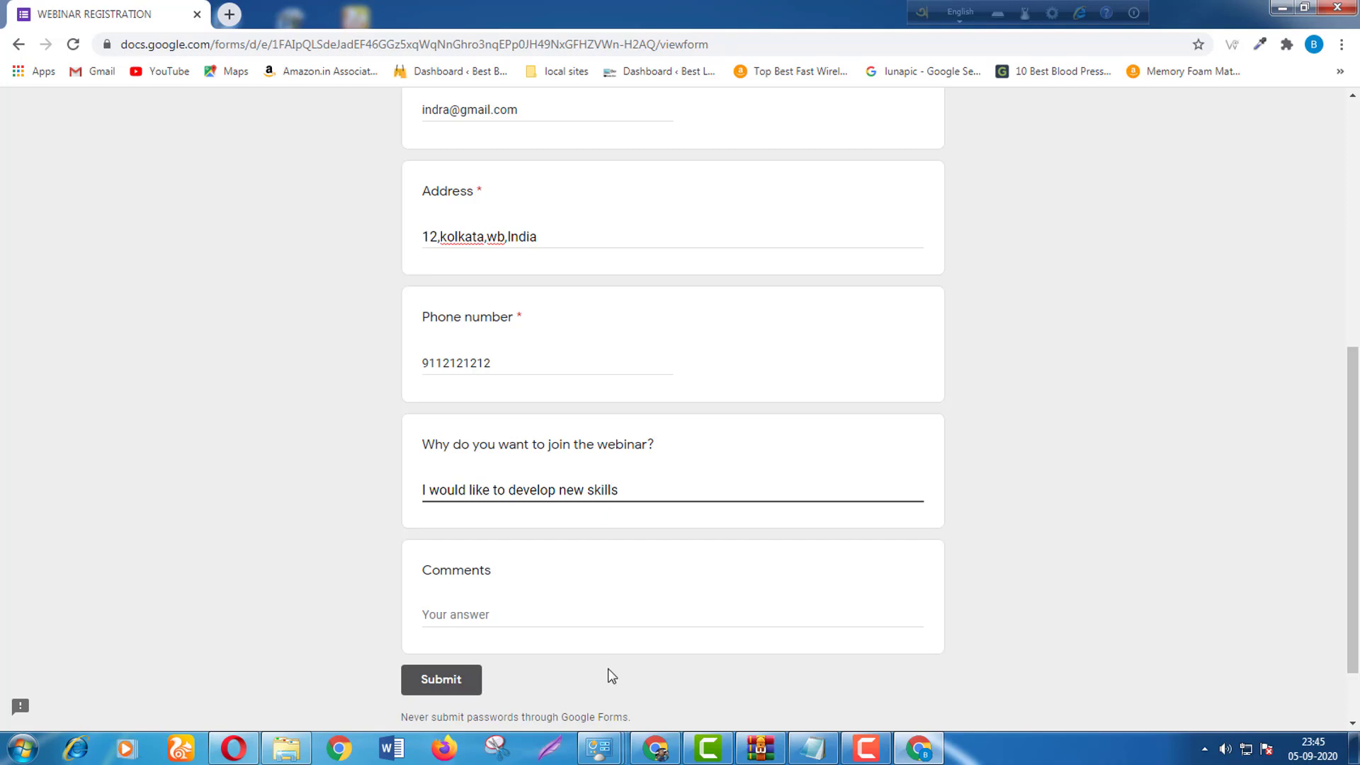
Add the comment 'Please', submit the response, and return to the editor window.
click(563, 623)
text(Please do the registration)
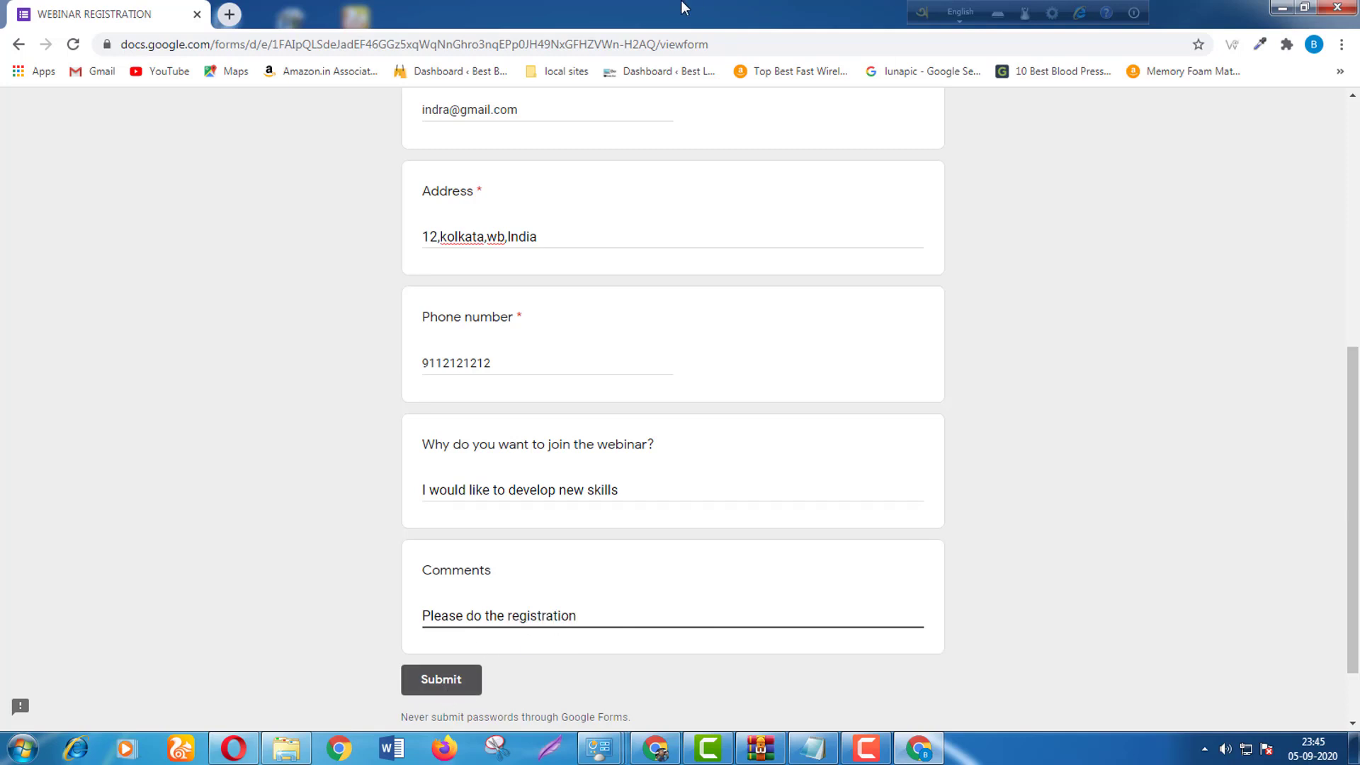
scroll(600, 476, up, 6)
scroll(553, 382, down, 7)
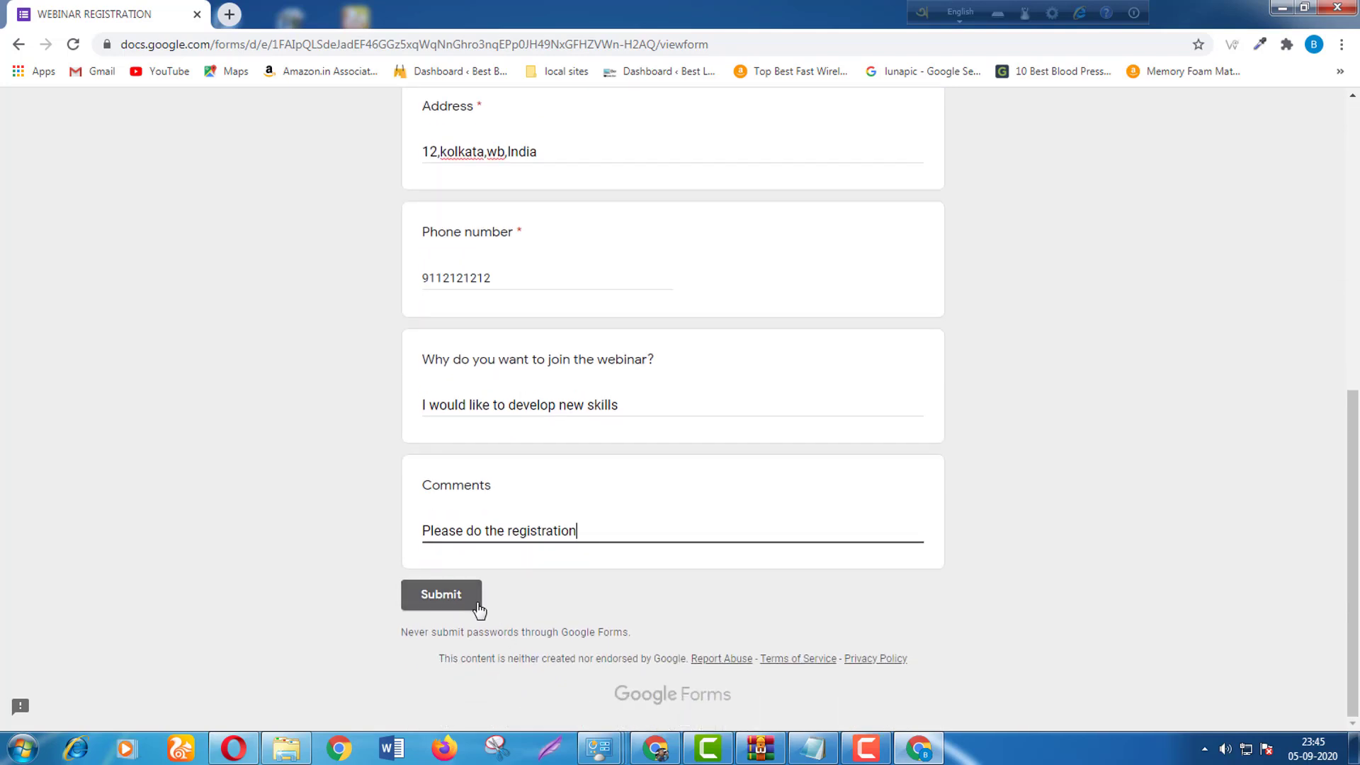
click(475, 598)
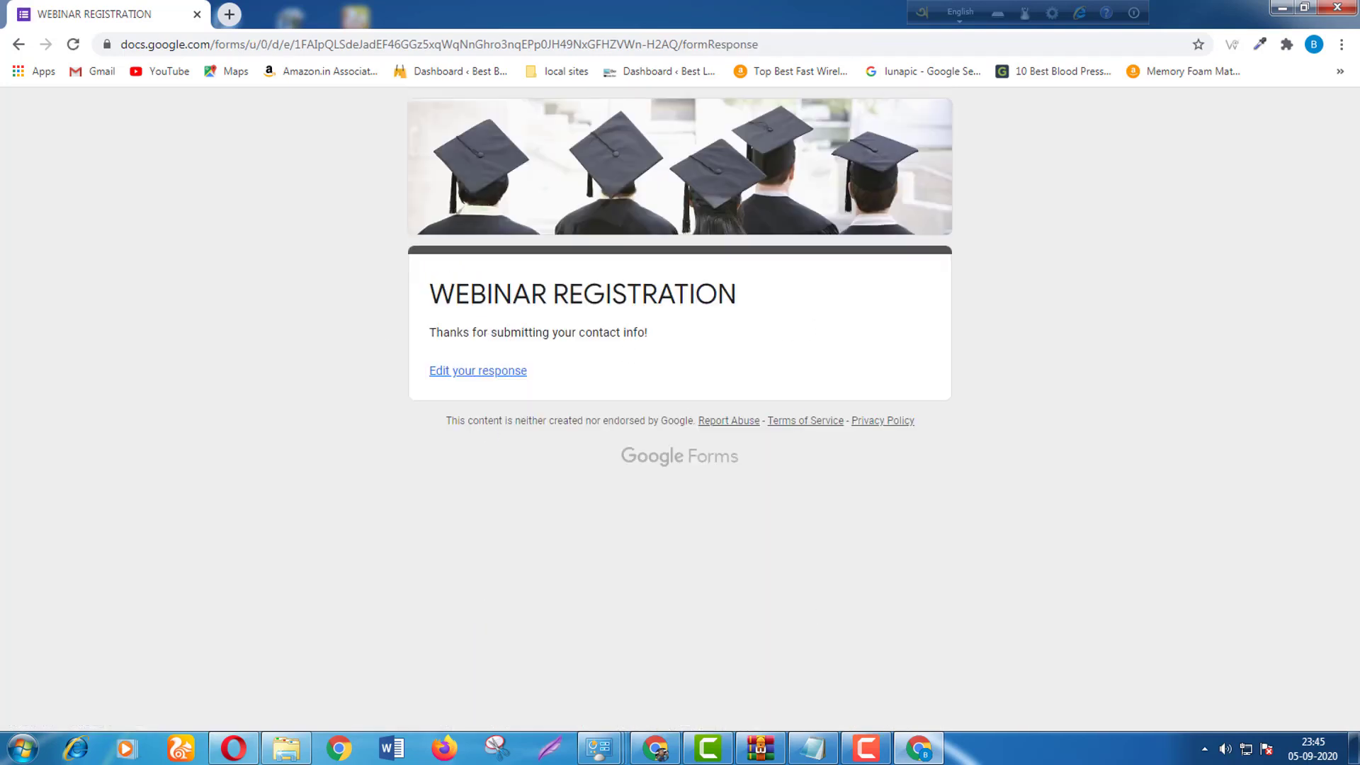
click(669, 712)
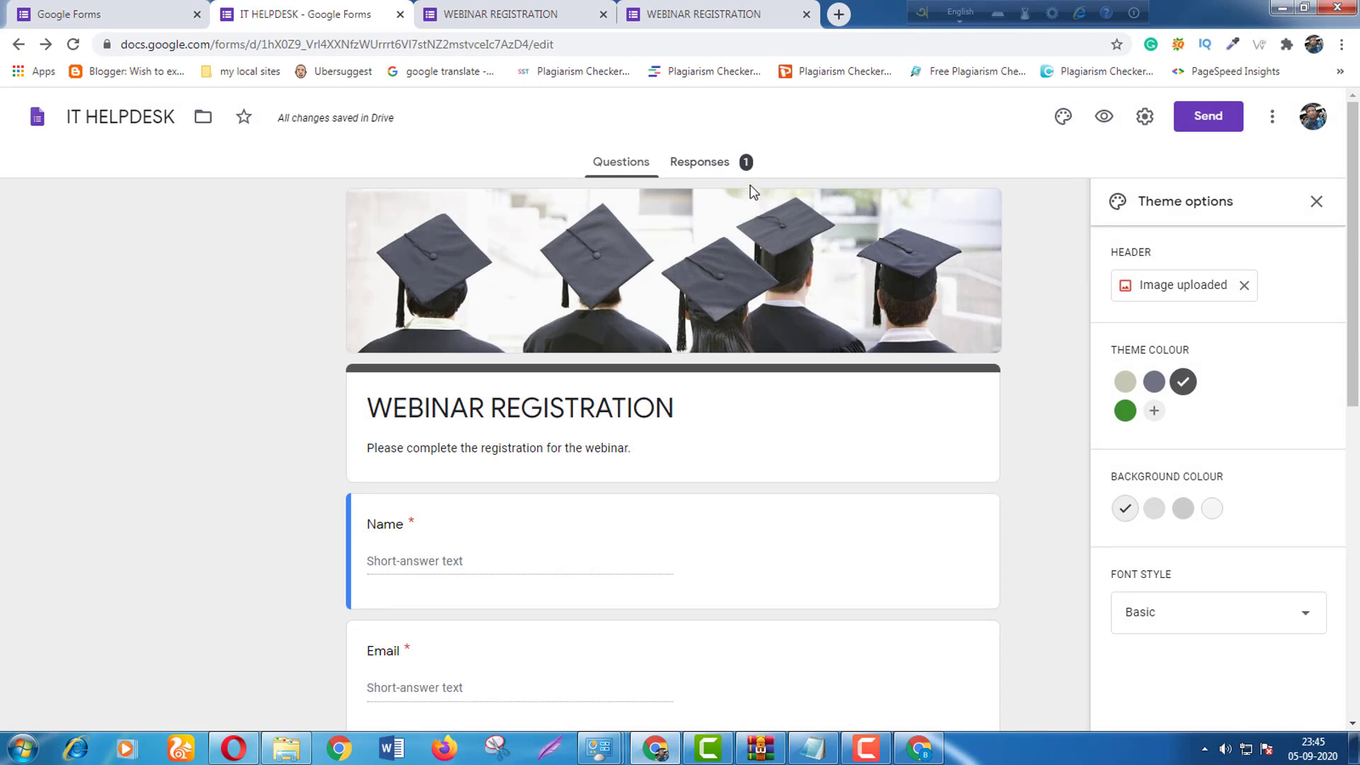
Review the one response on the Responses tab and choose to create a spreadsheet.
click(729, 174)
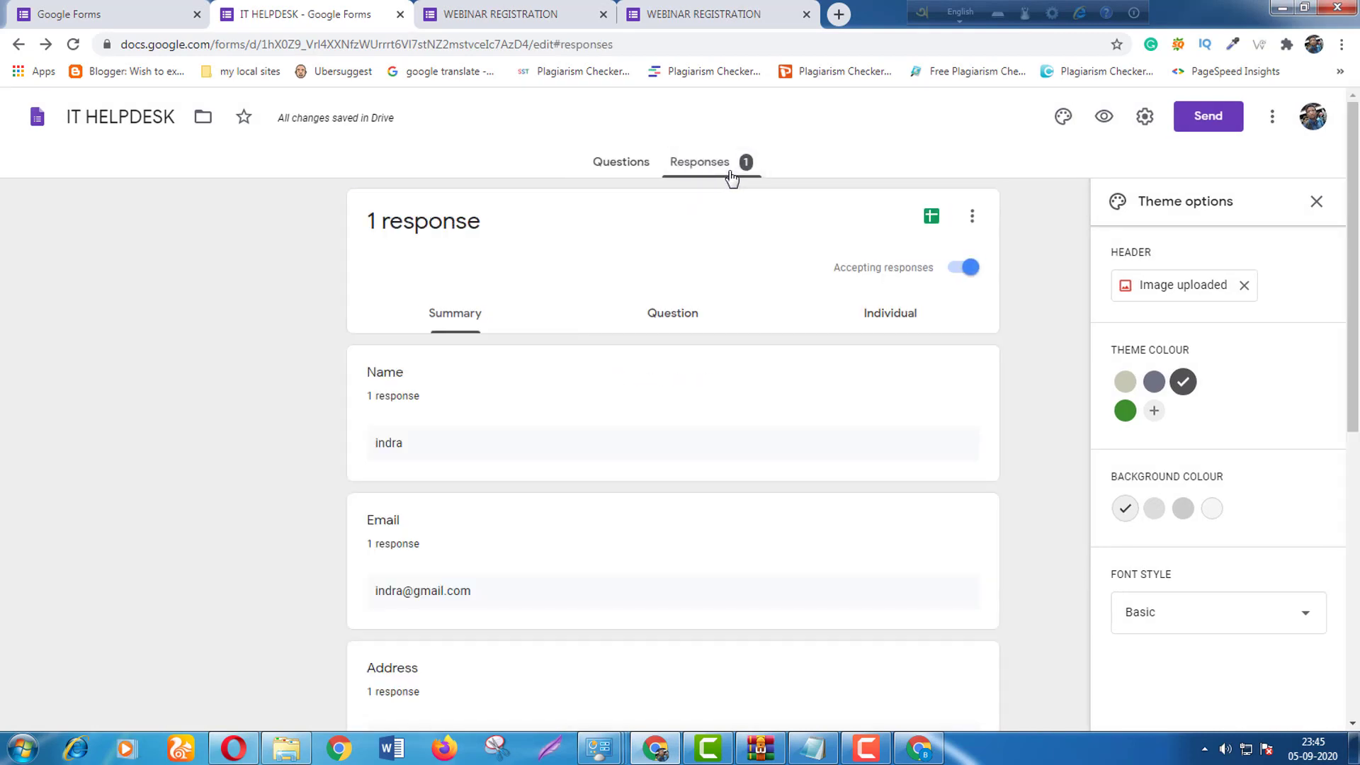
scroll(439, 386, down, 8)
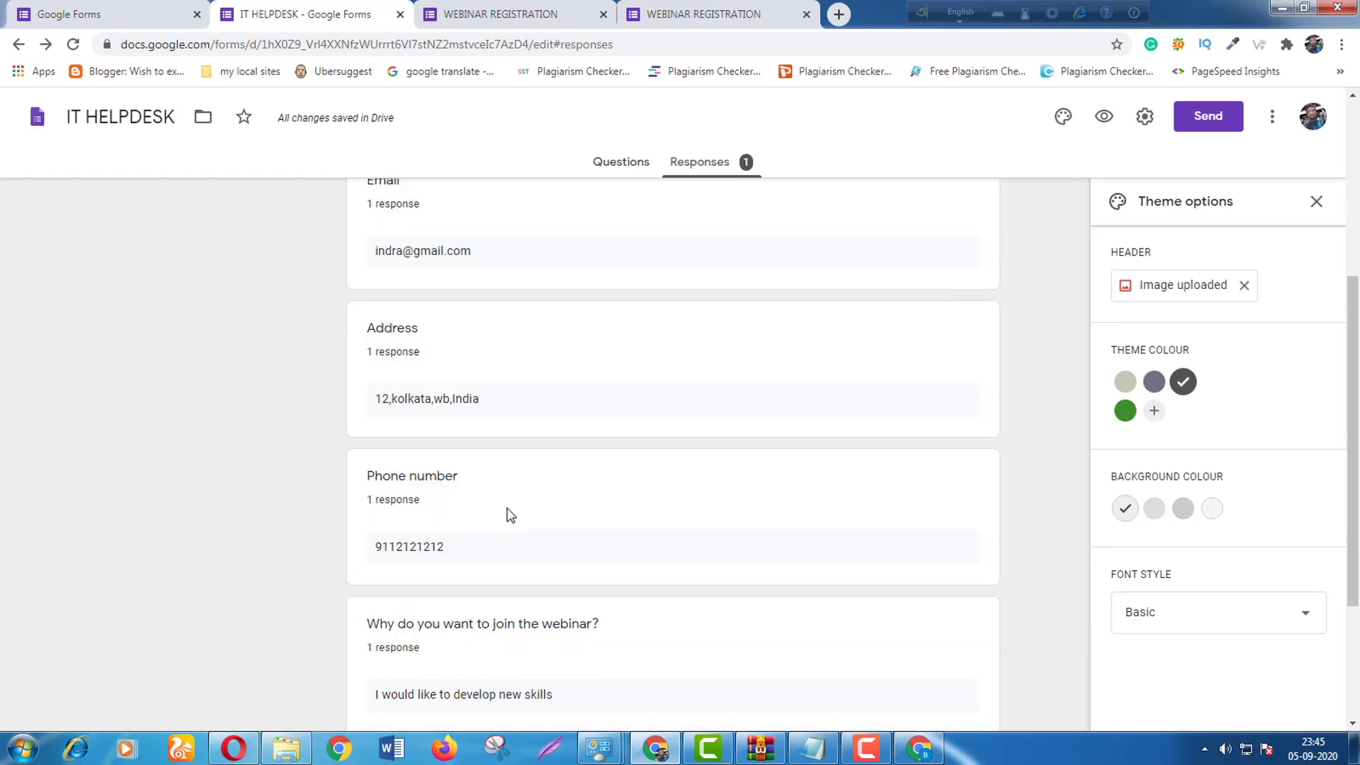
scroll(508, 491, up, 8)
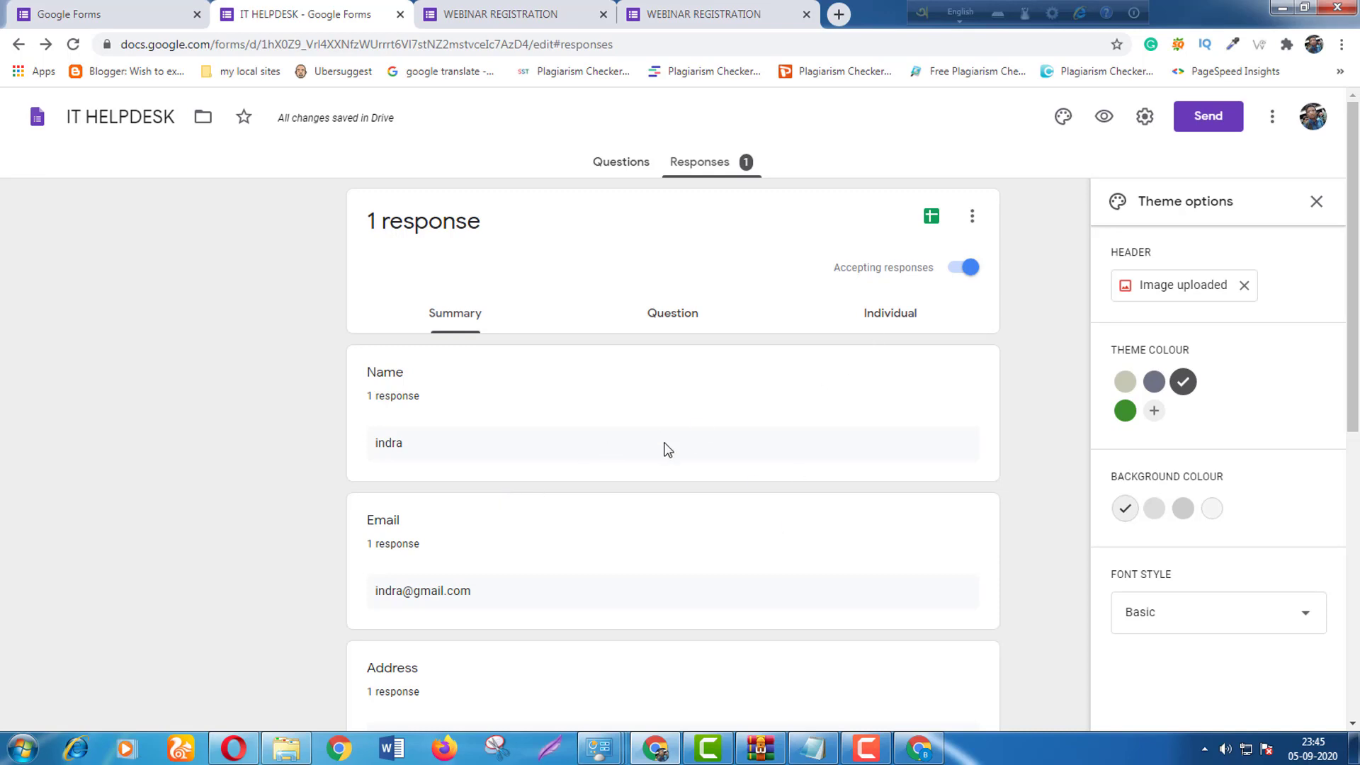
click(932, 219)
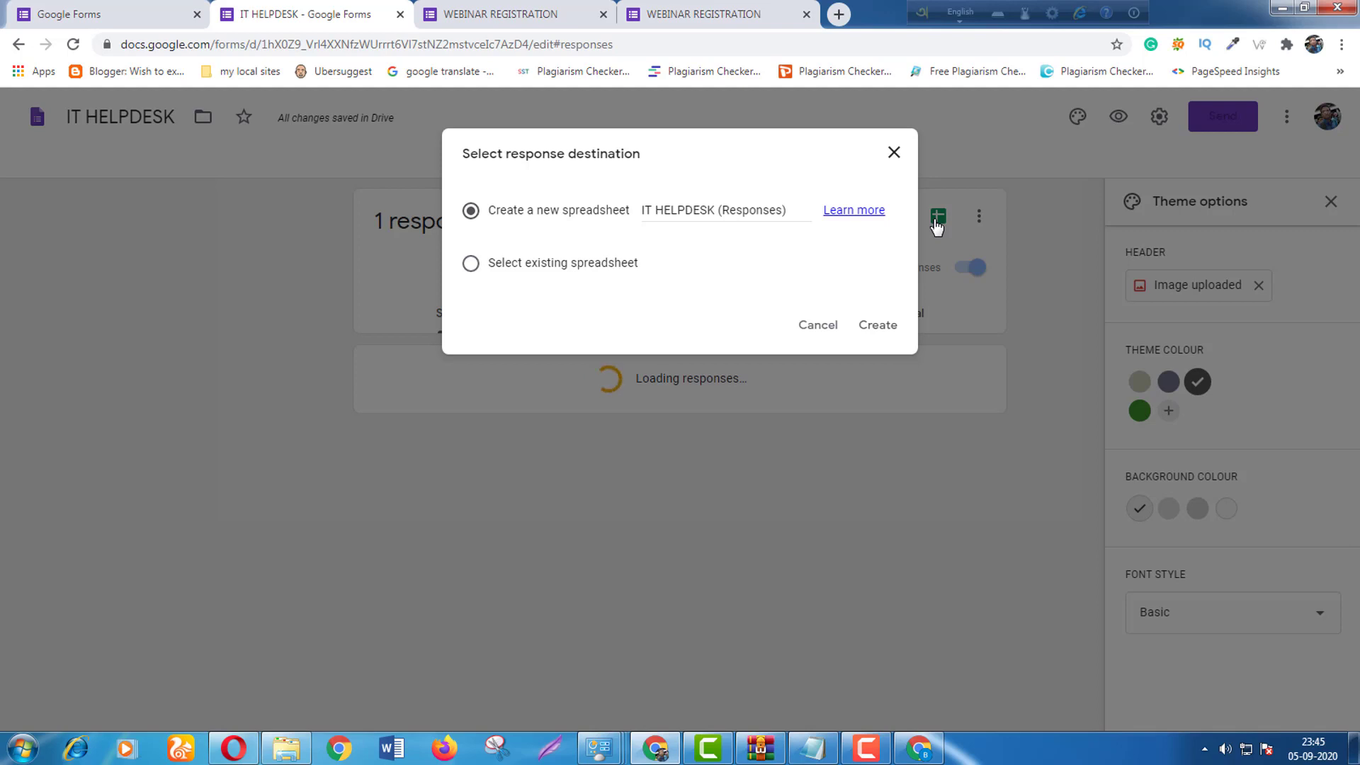
Create the new 'IT HELPDESK (Responses)' spreadsheet as the response destination.
click(883, 333)
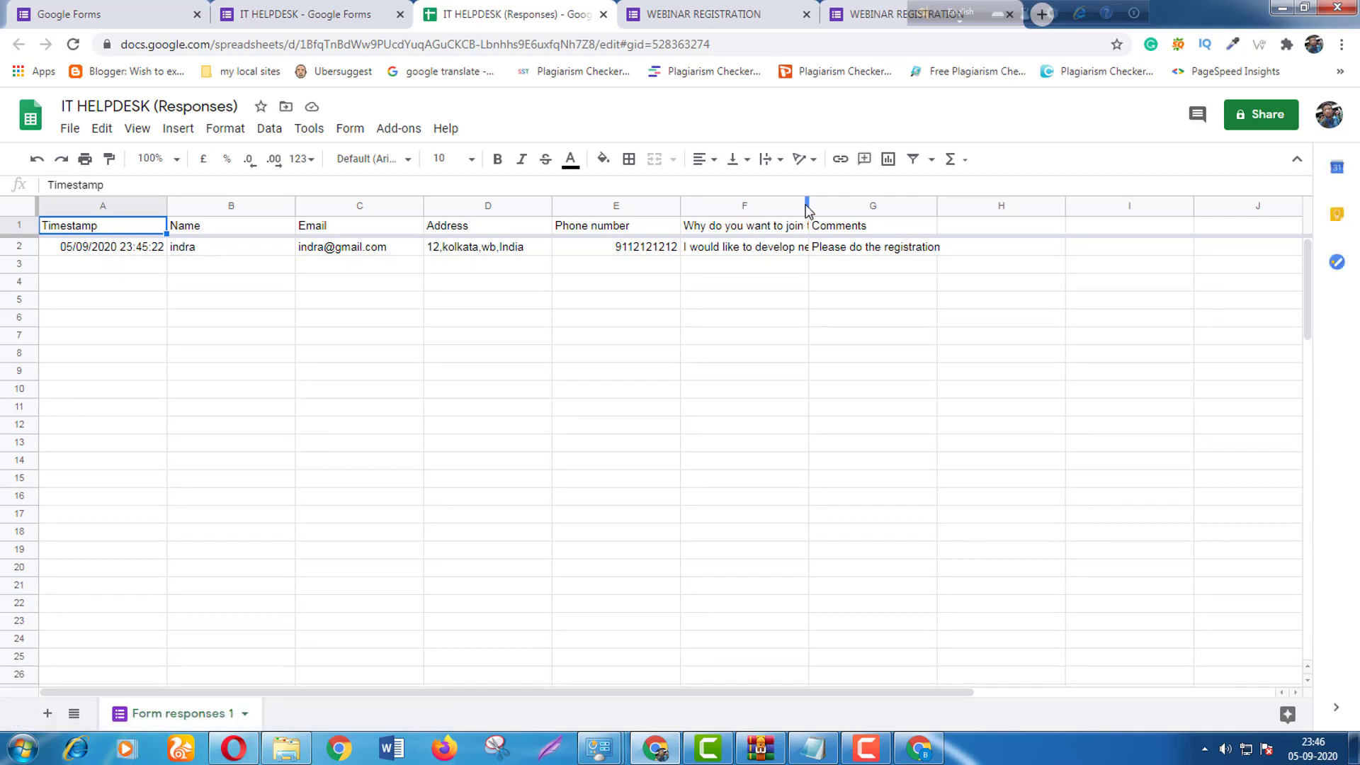
Widen column F to show the full 'Why do you want to join the webinar?' heading.
drag(807, 210, 877, 205)
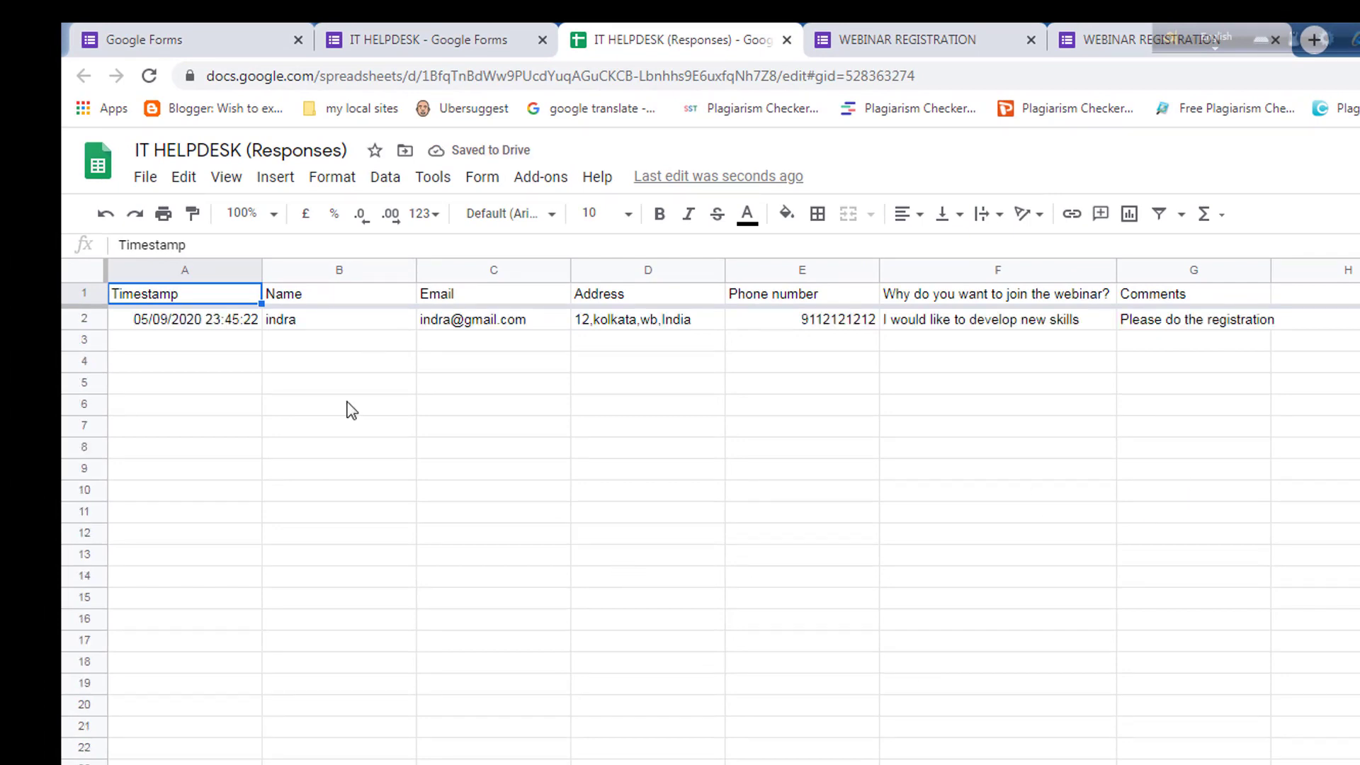
Return to the form's responses page in the browser.
click(477, 39)
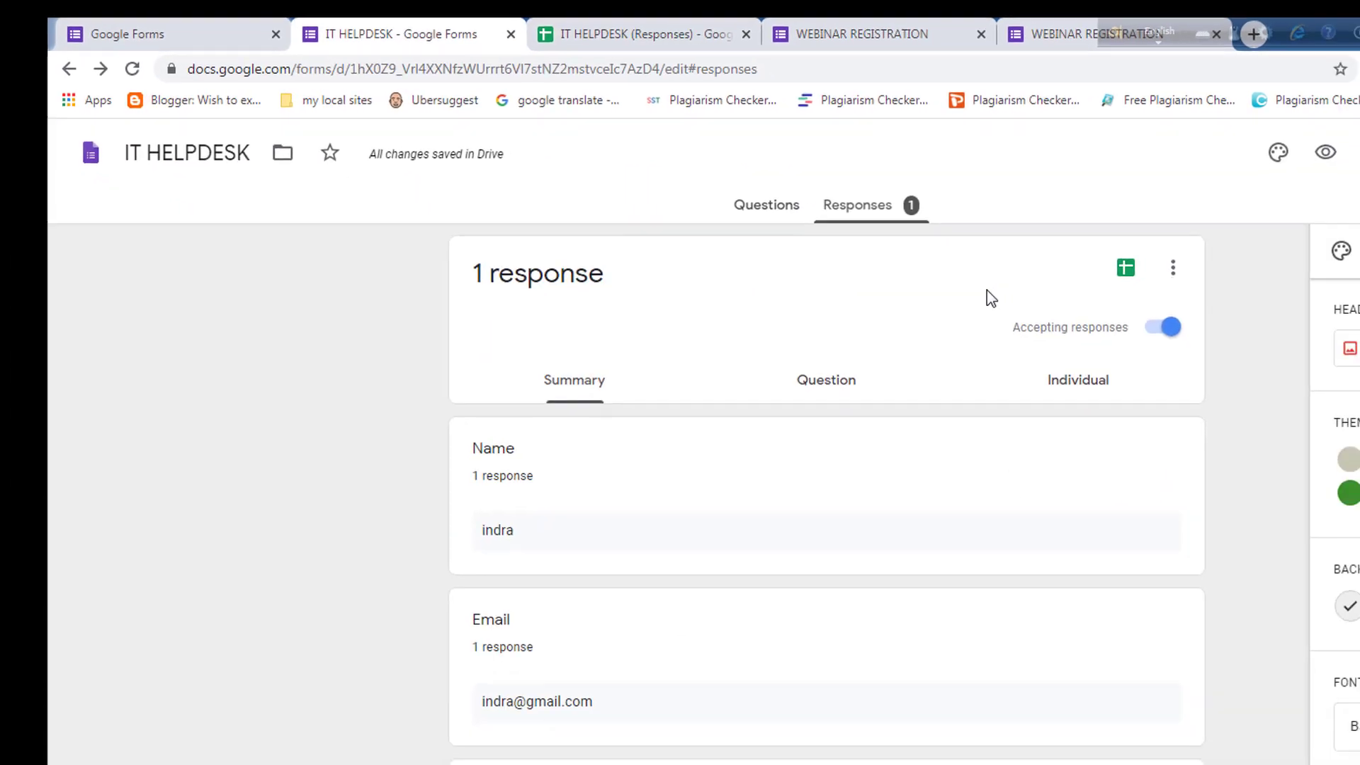
scroll(1011, 273, down, 6)
scroll(1014, 347, up, 4)
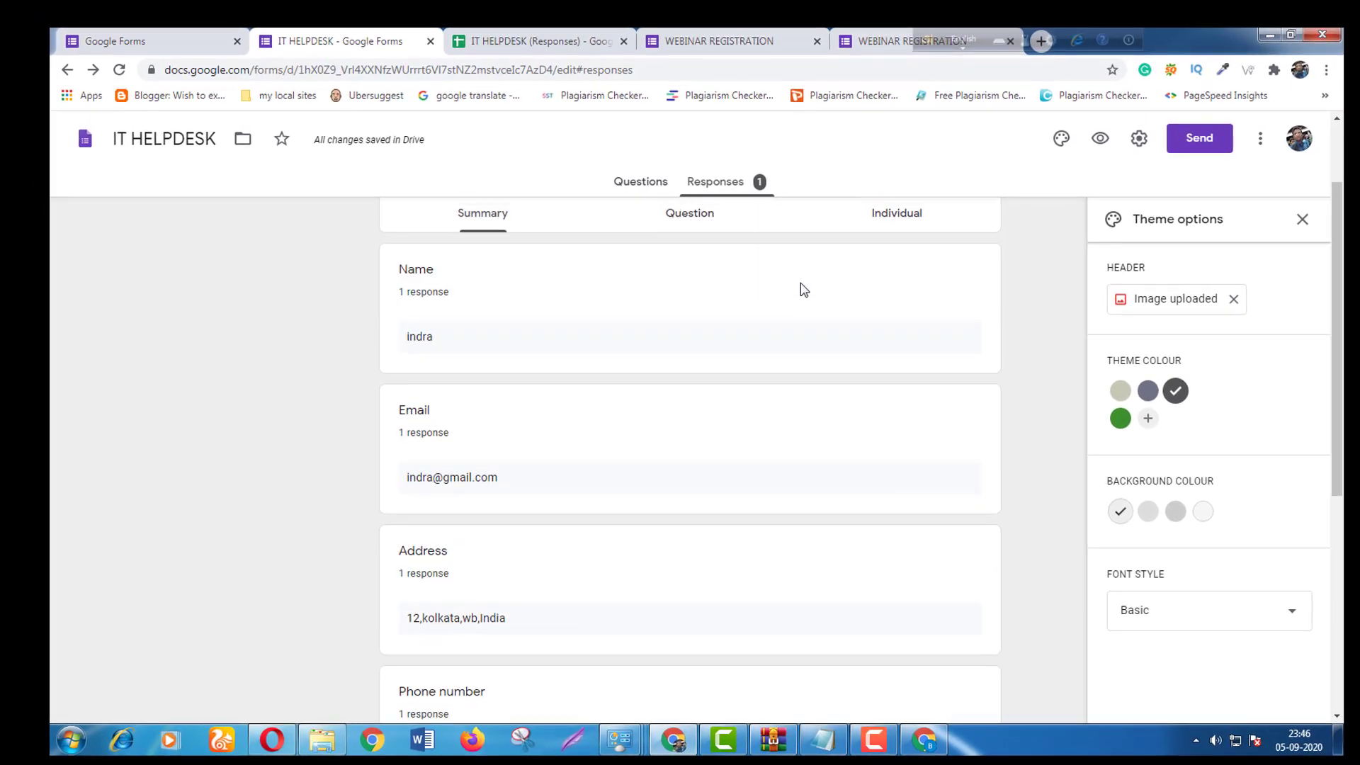
scroll(801, 282, up, 2)
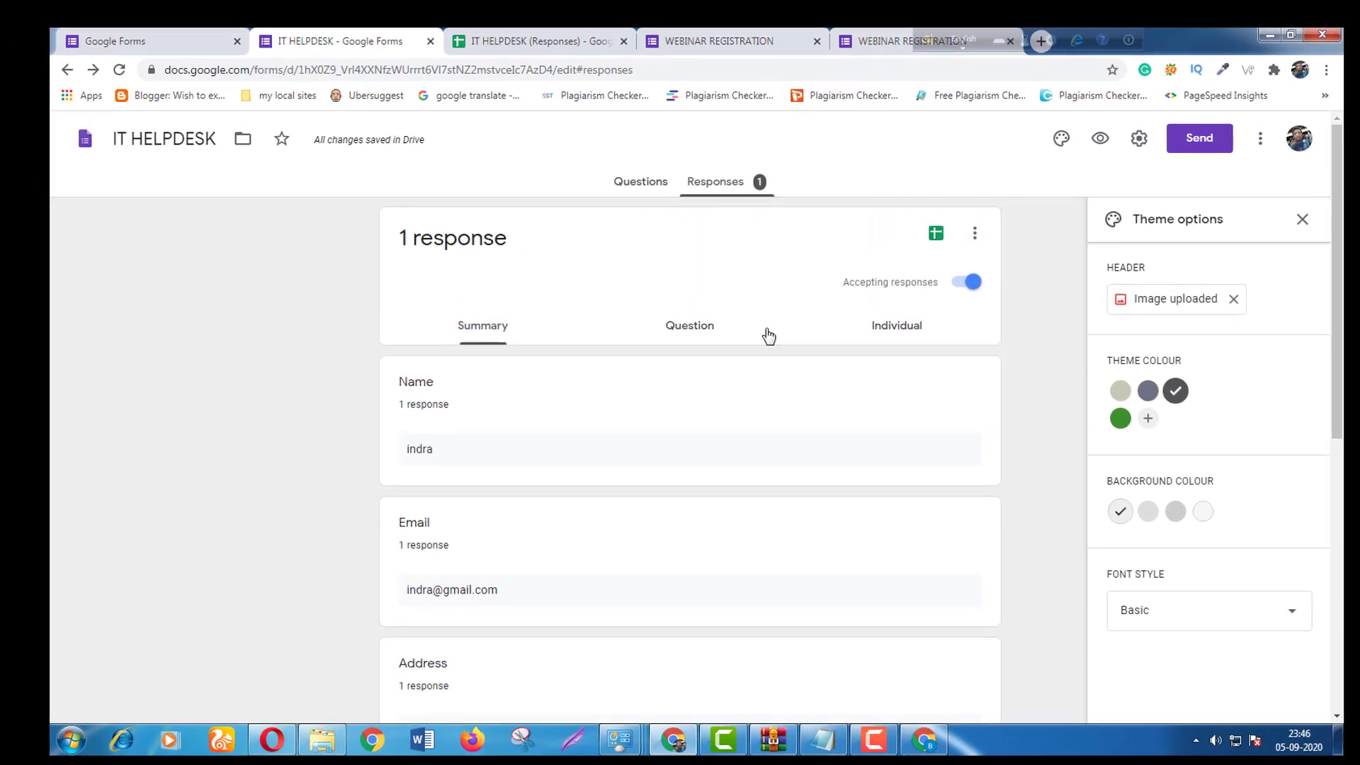
Trim the address to the Google Forms home page and start a Blank form.
click(289, 69)
drag(324, 69, 670, 71)
key(BackSpace)
key(BackSpace)
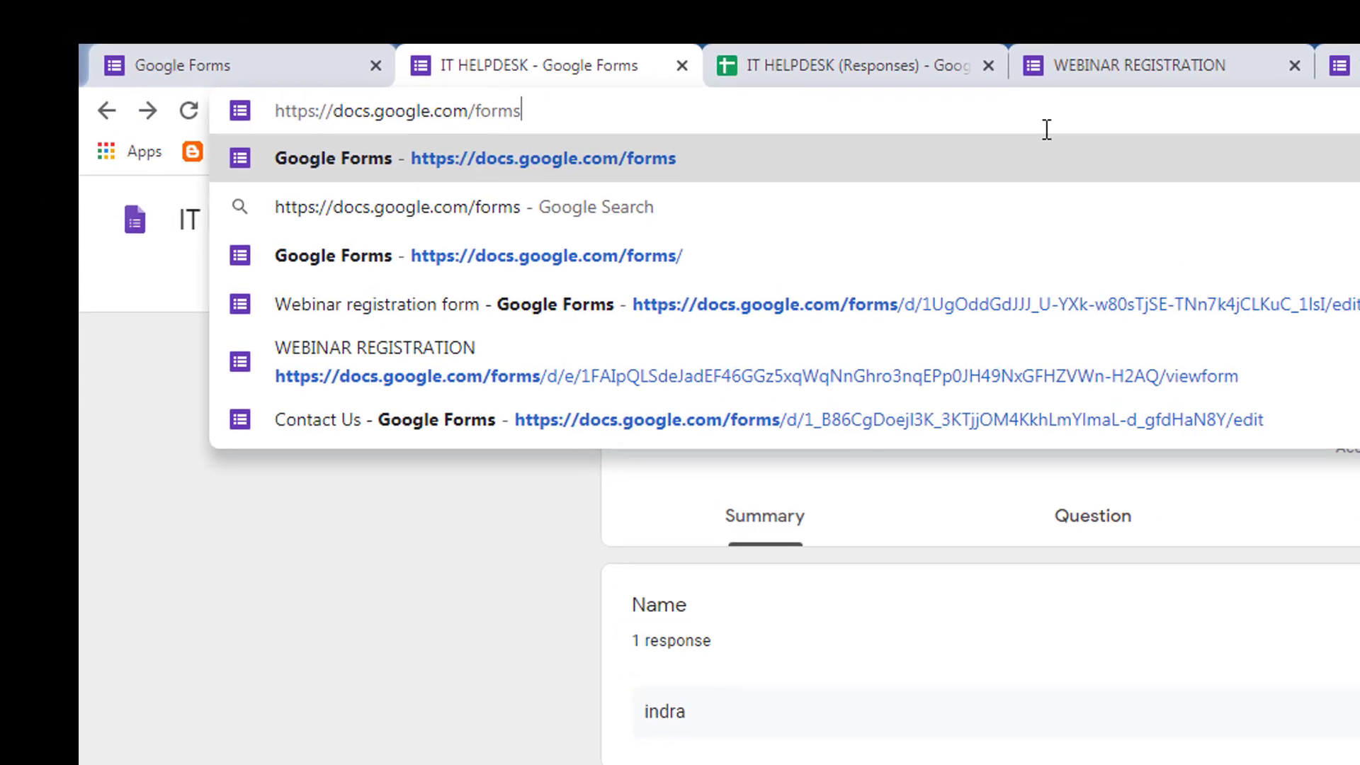
key(Return)
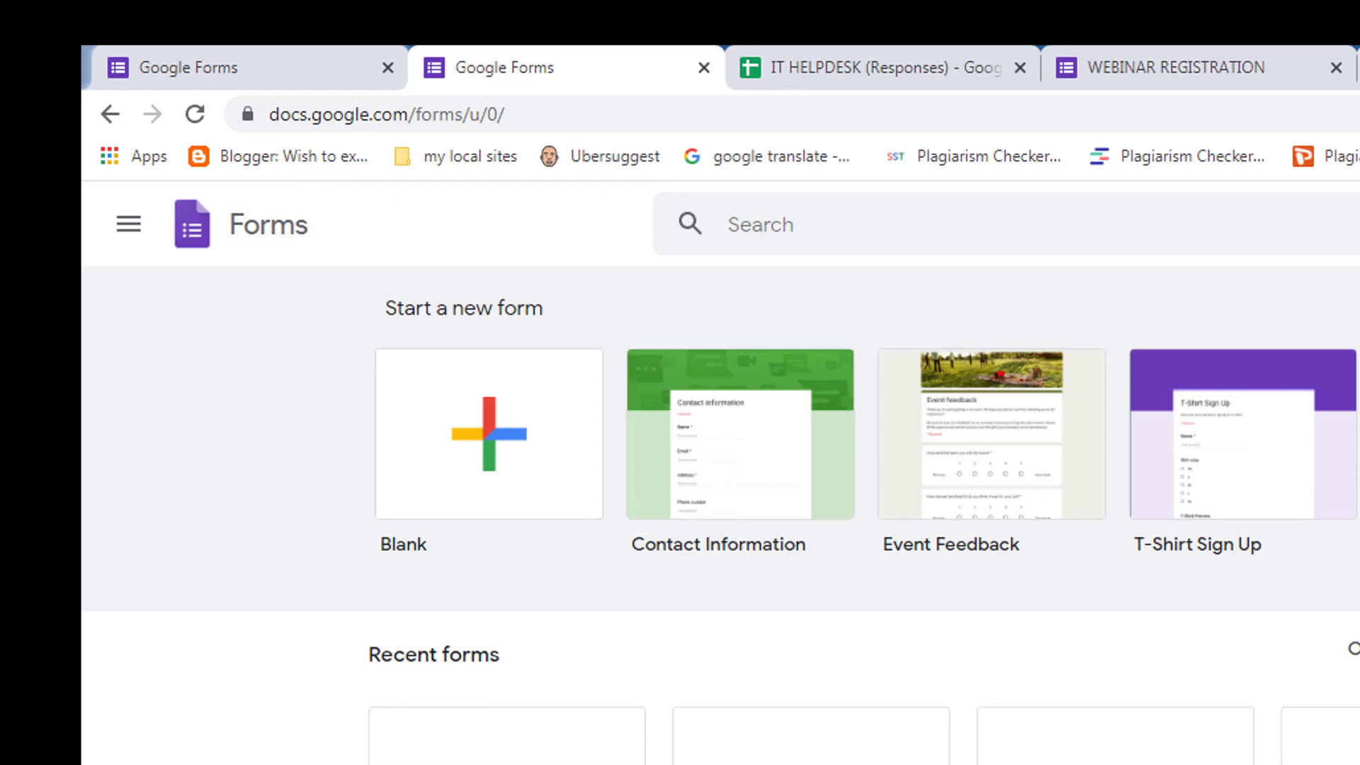
click(522, 446)
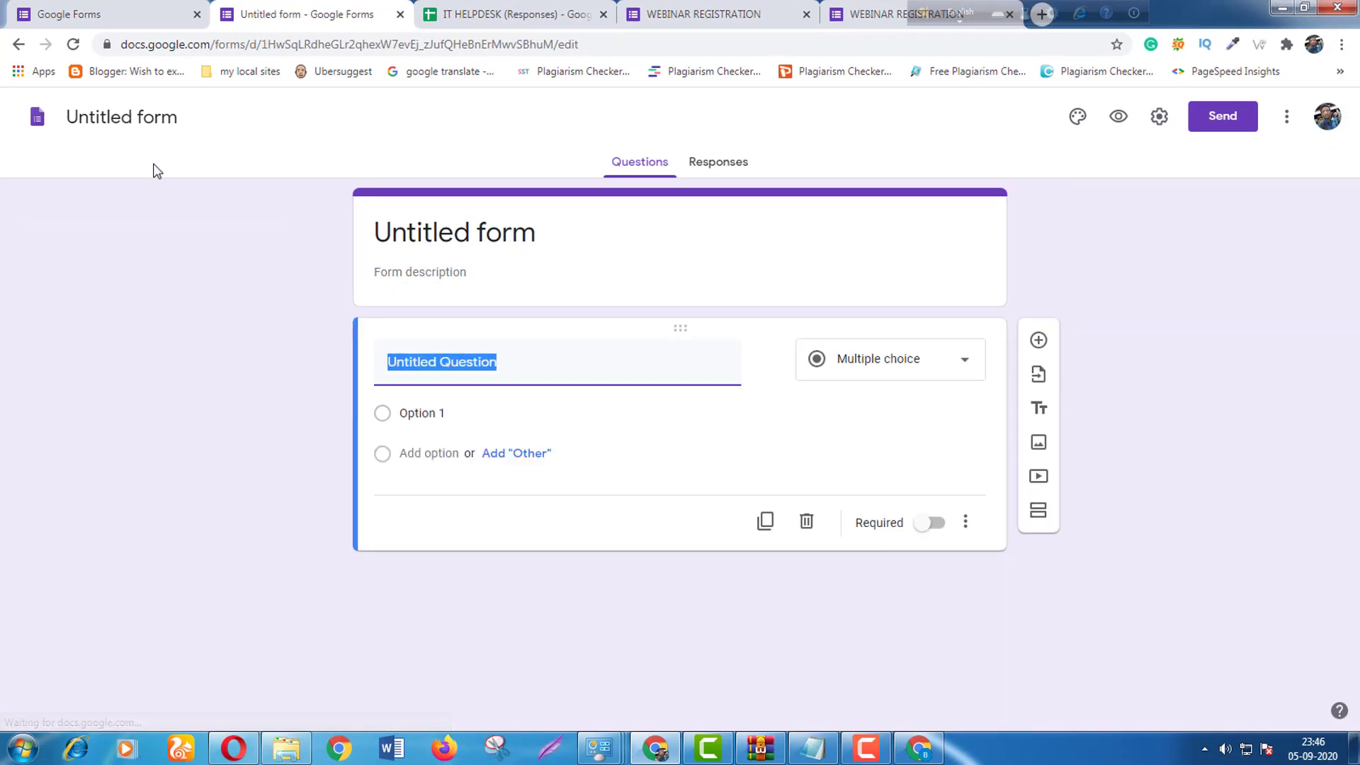
Name the form 'IT Helpdesk' and title it 'IT Helpdesk Contact Form'.
click(134, 114)
text(IT )
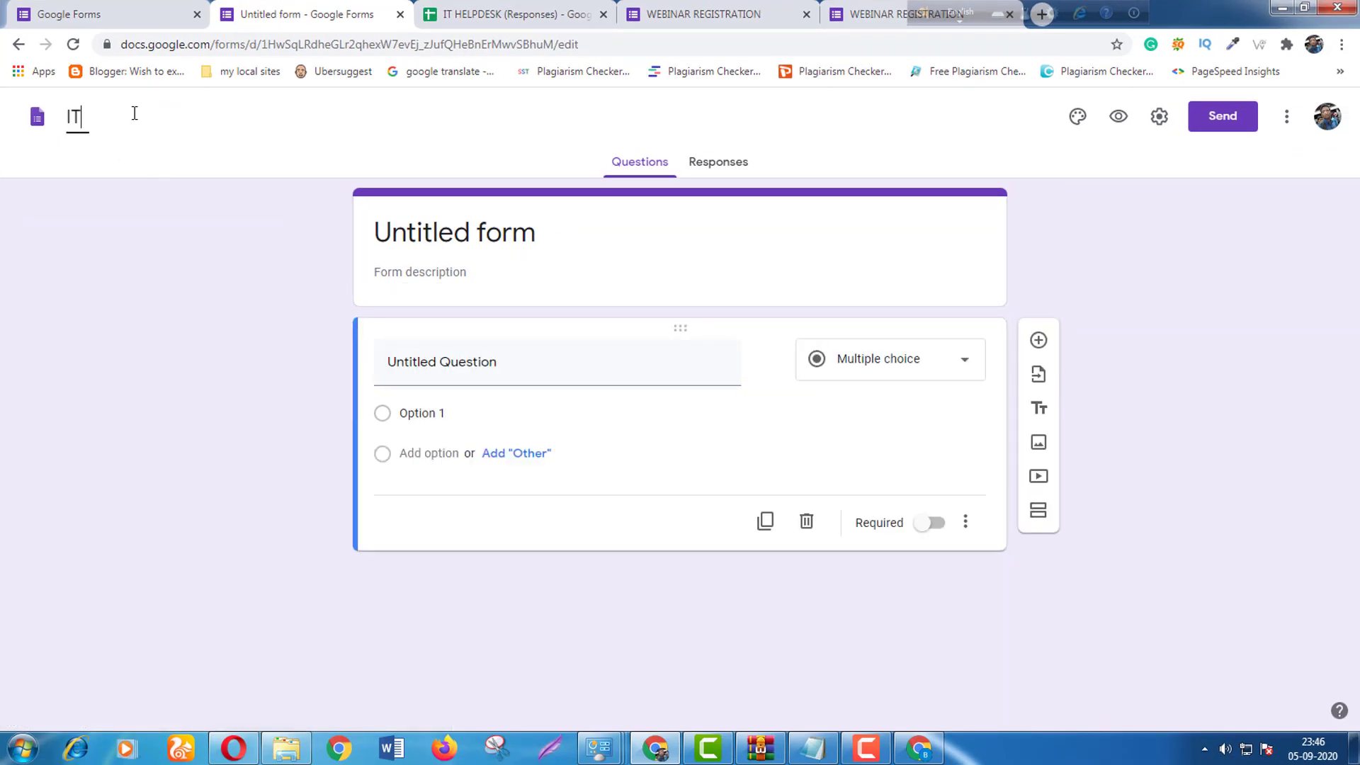
text(Helpdesk)
double_click(550, 252)
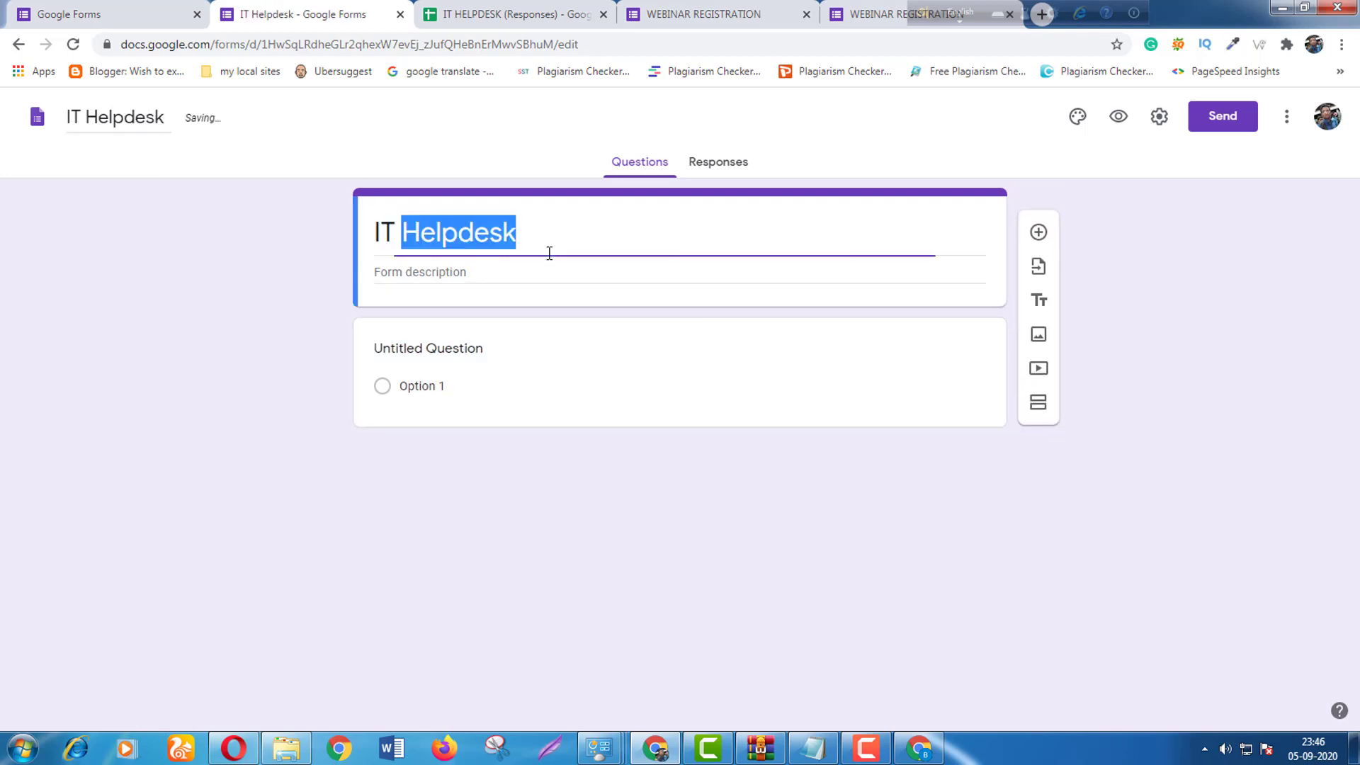
click(561, 241)
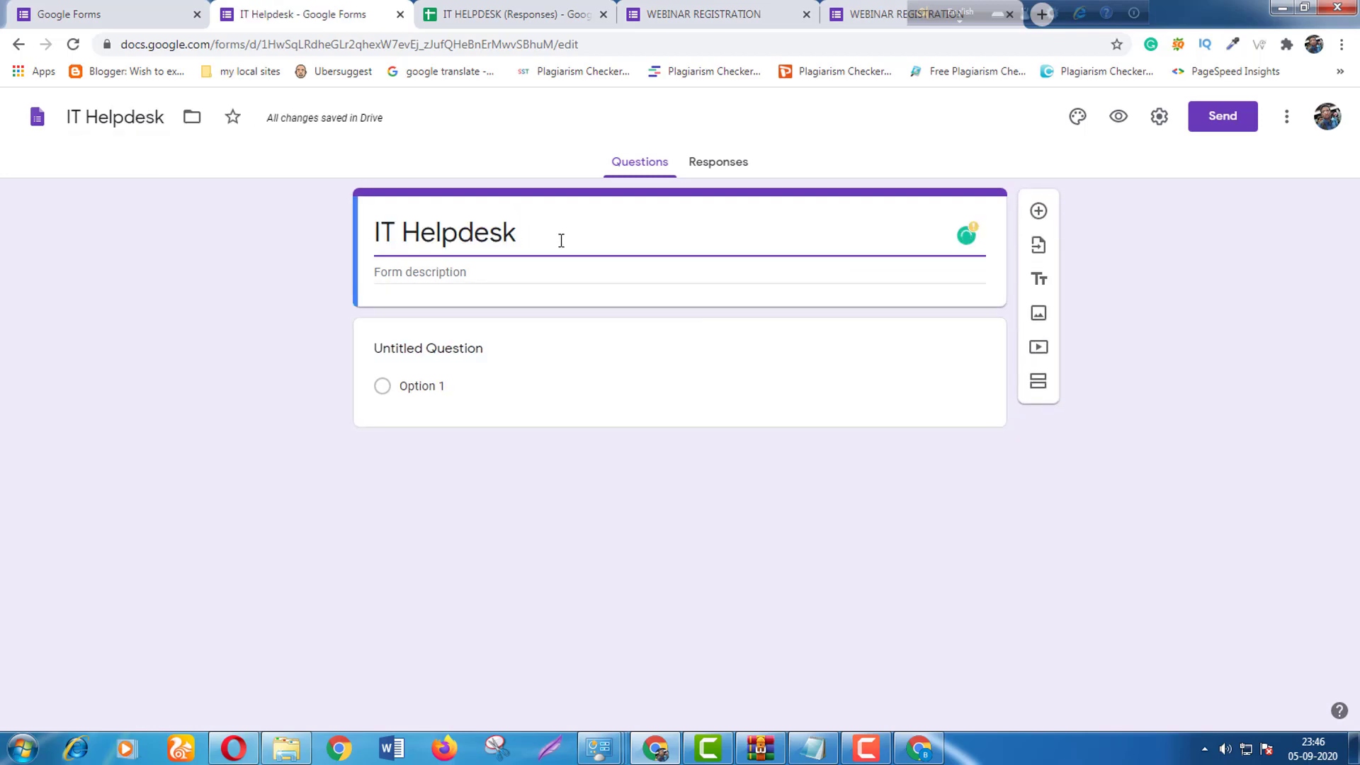
text(Contac)
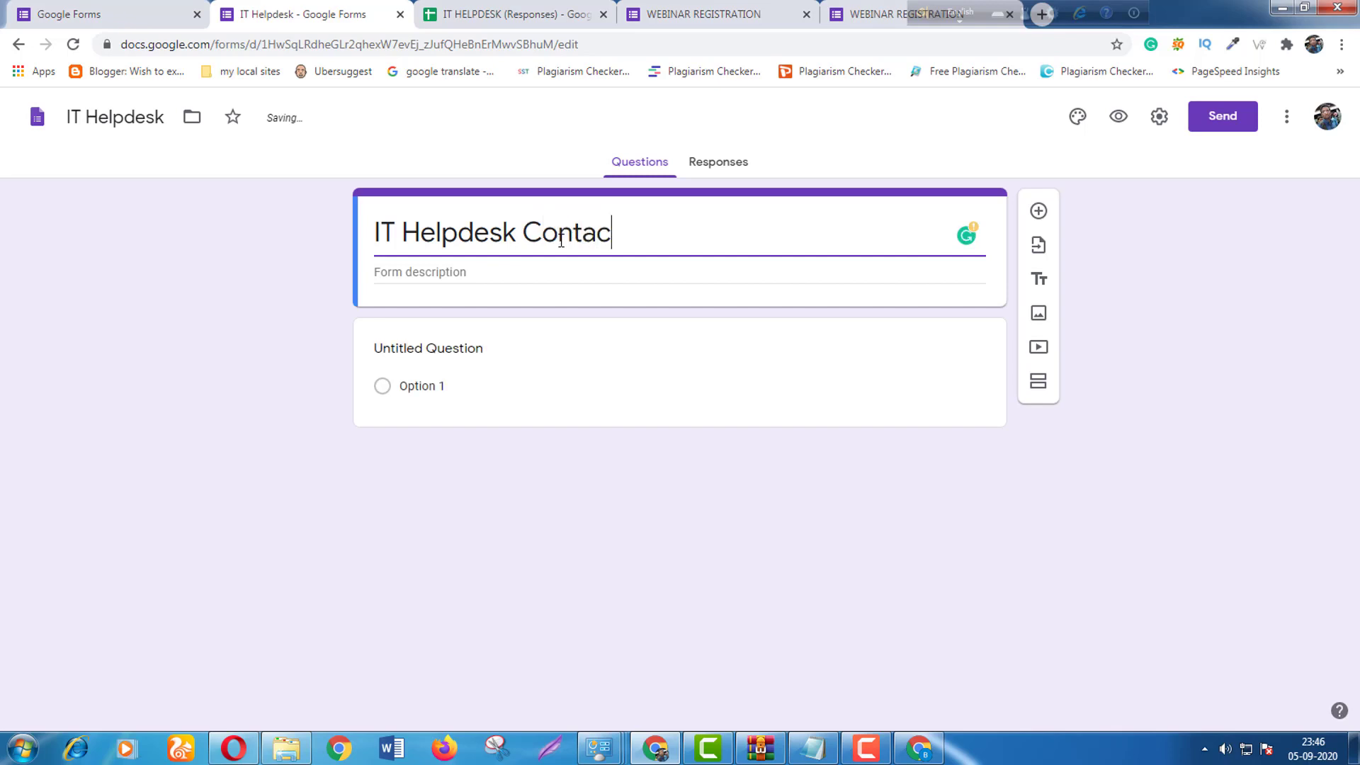
text(t Form)
Add the description 'Contact form' and title the first question 'Name'.
click(505, 282)
text(Con)
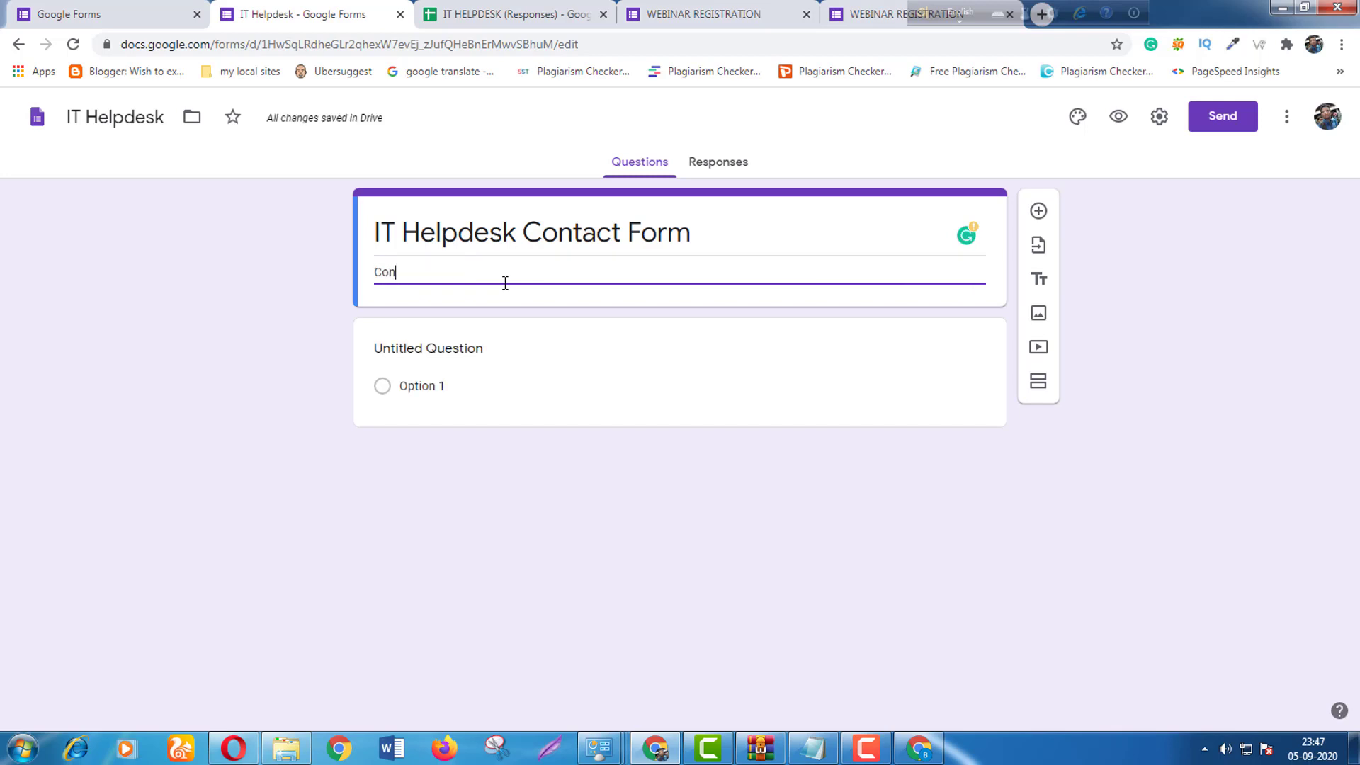
text(tact form for users)
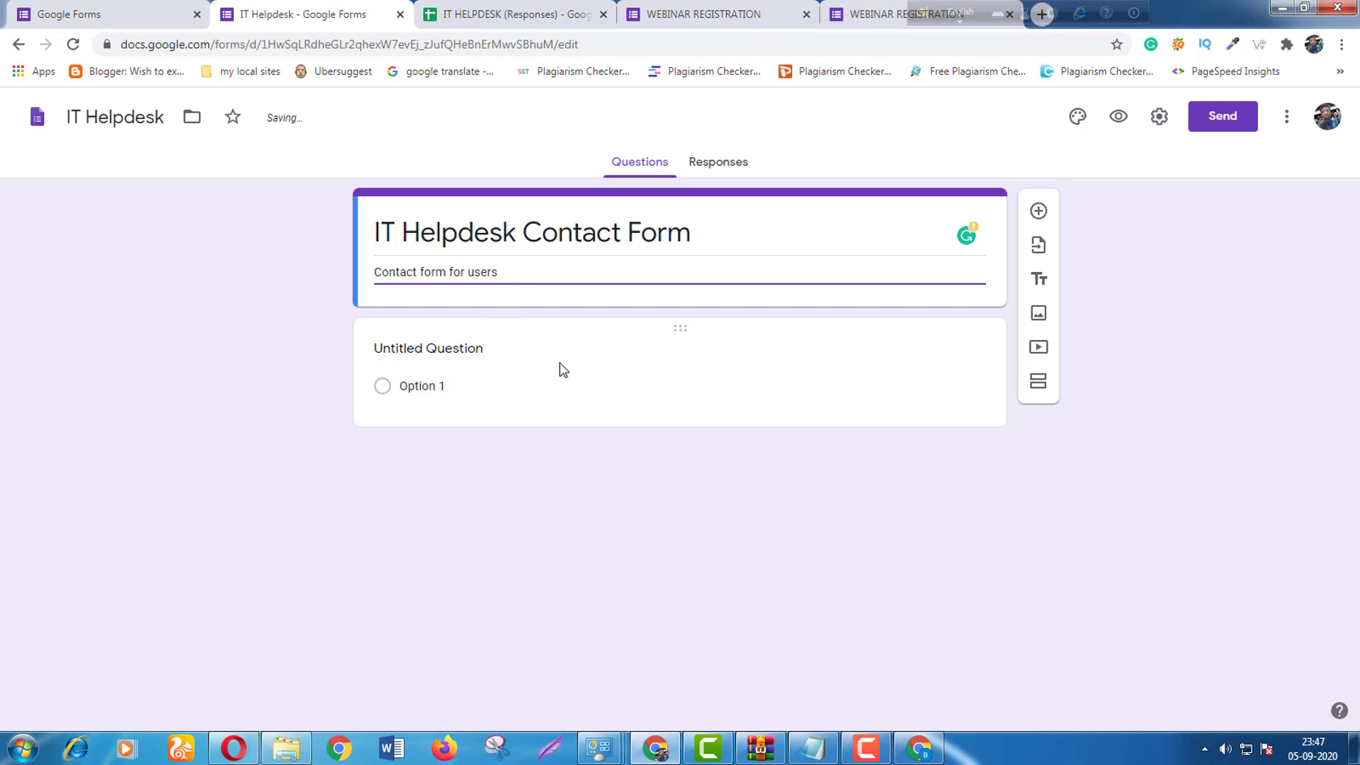
click(450, 347)
text(Name :)
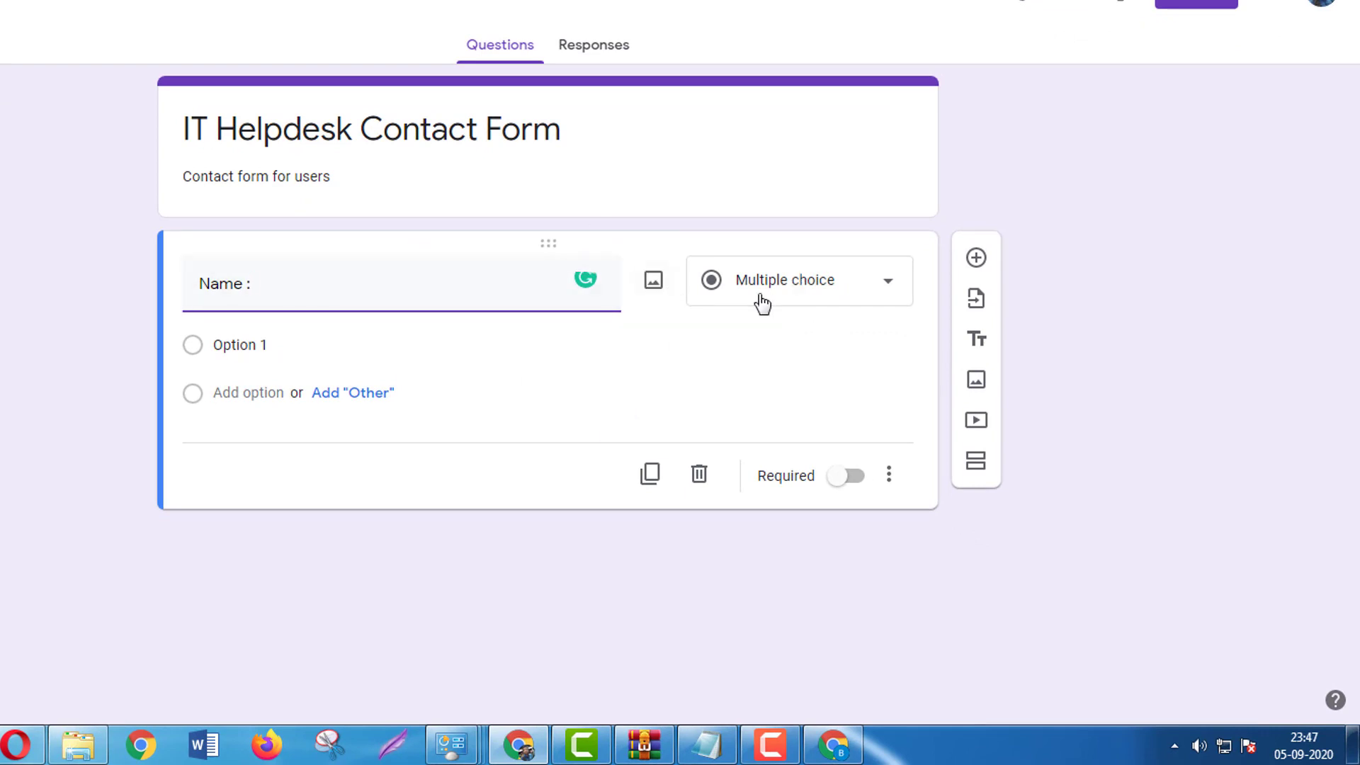
Make Name a required short-answer question.
click(762, 303)
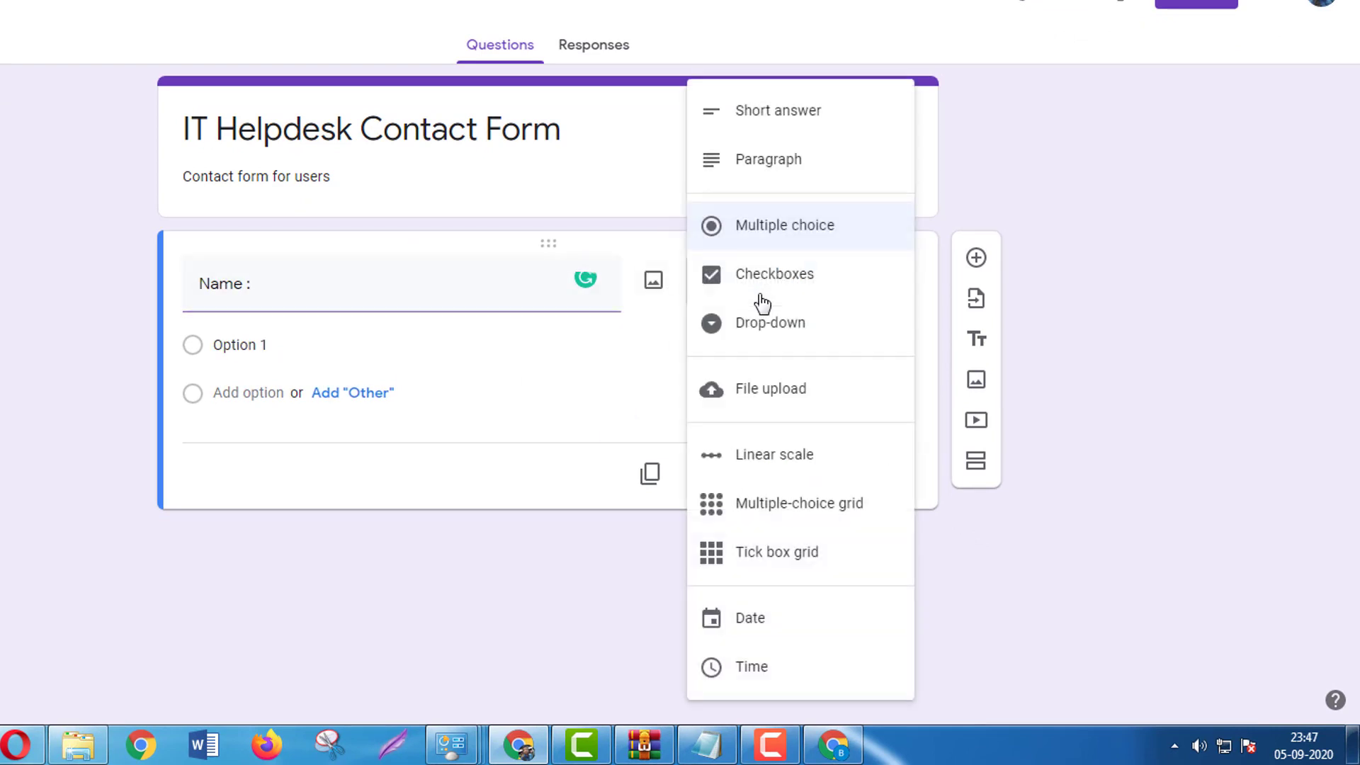
click(797, 115)
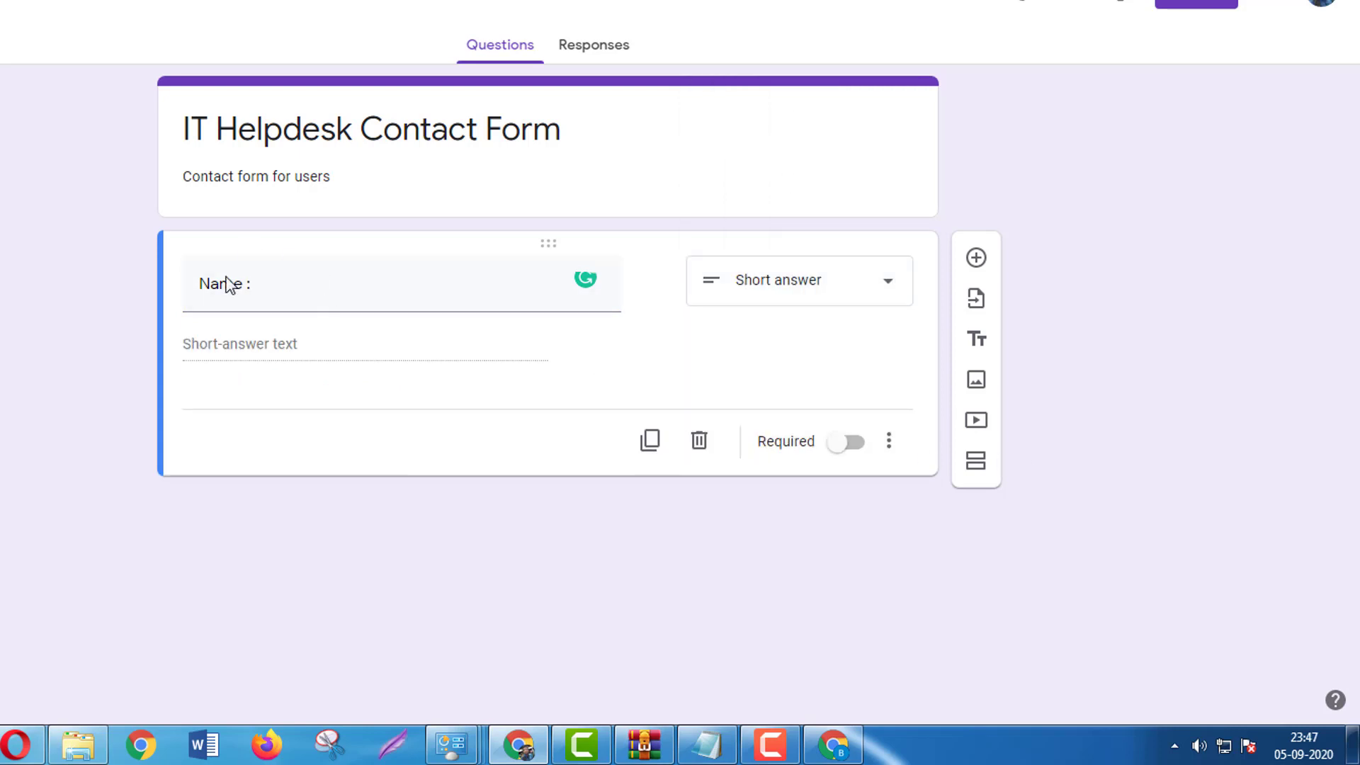
click(864, 457)
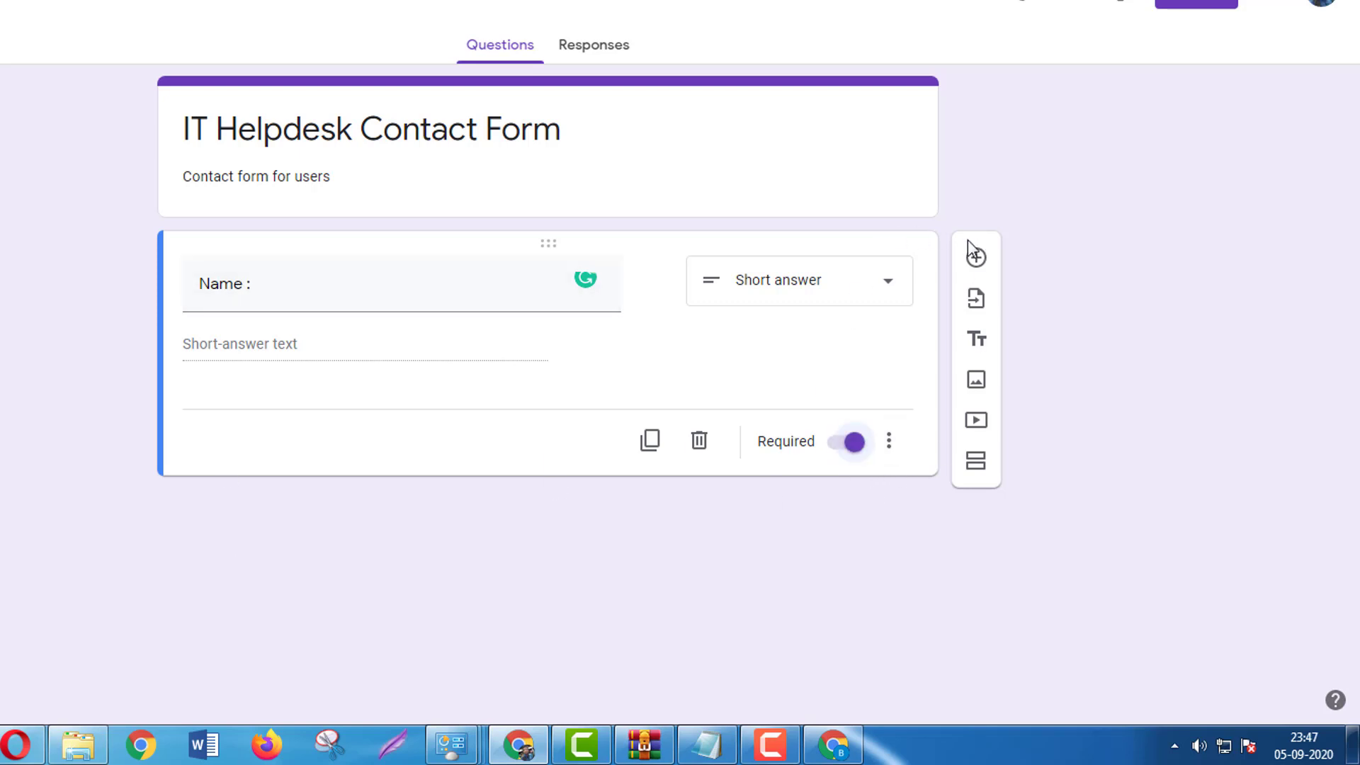
Add a required 'Email Id:' question followed by a 'Mobile No' question.
click(977, 258)
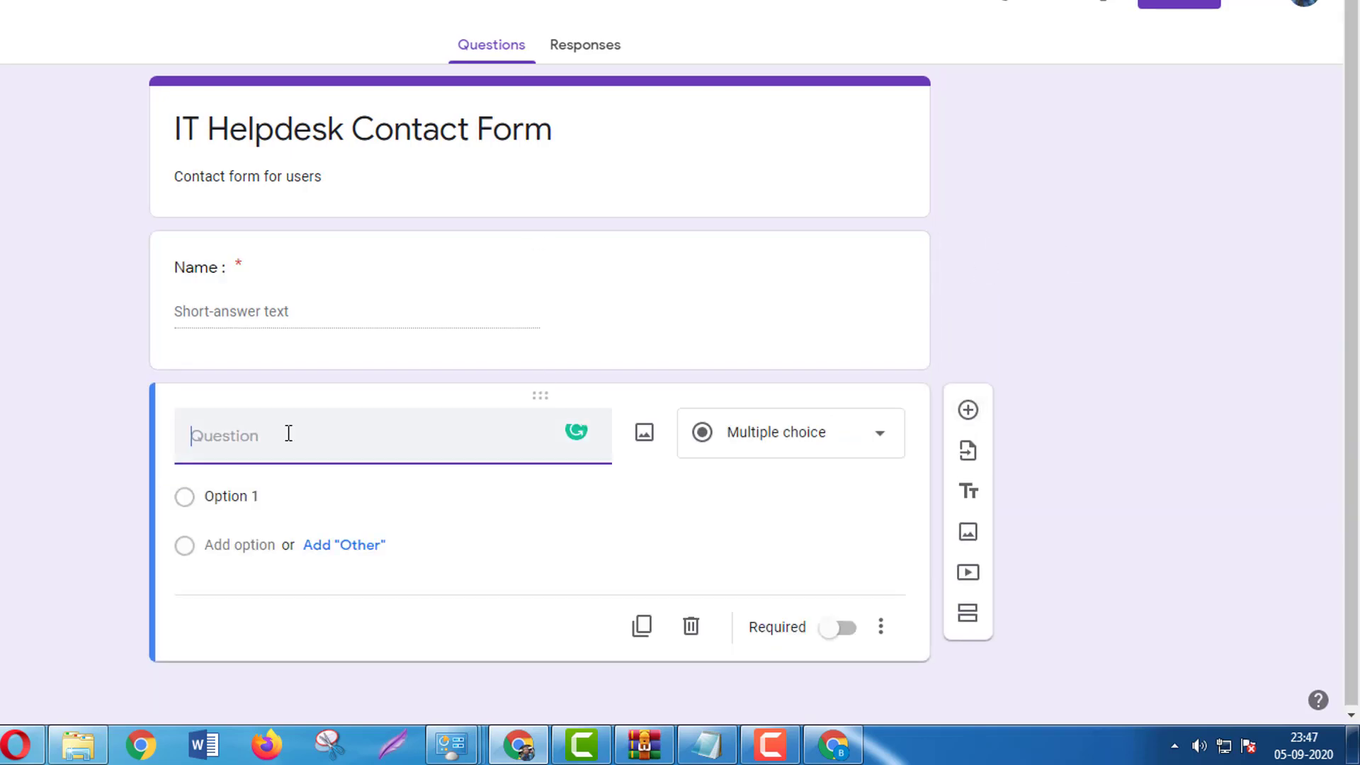
text(Email Id:)
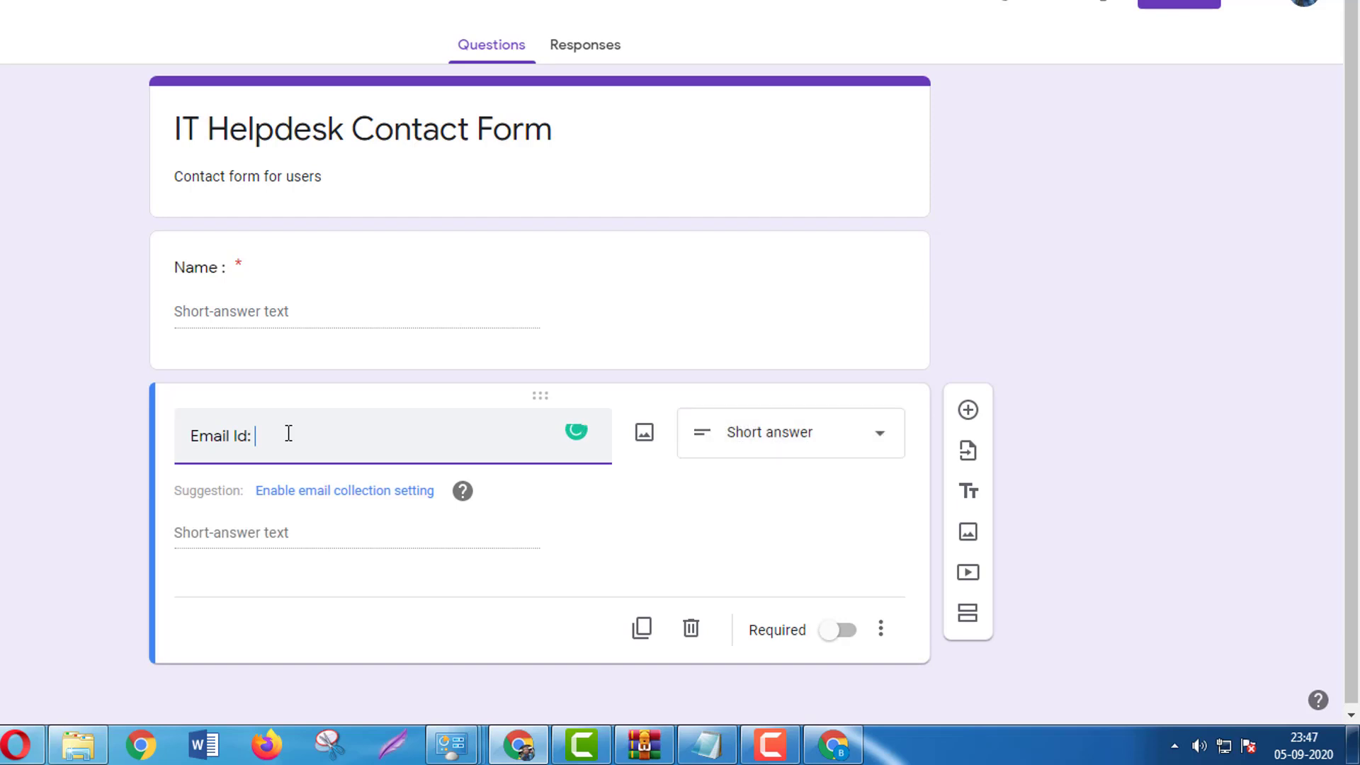
click(855, 637)
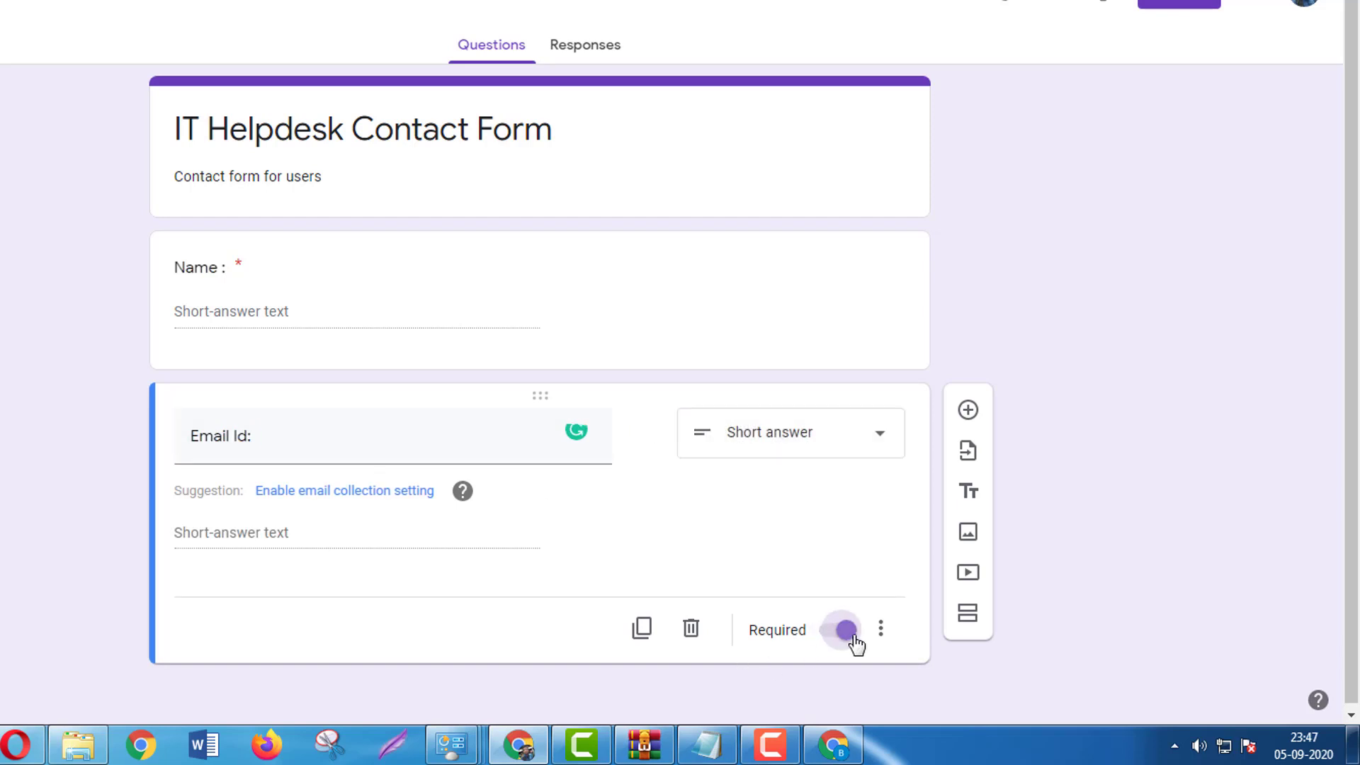
click(976, 409)
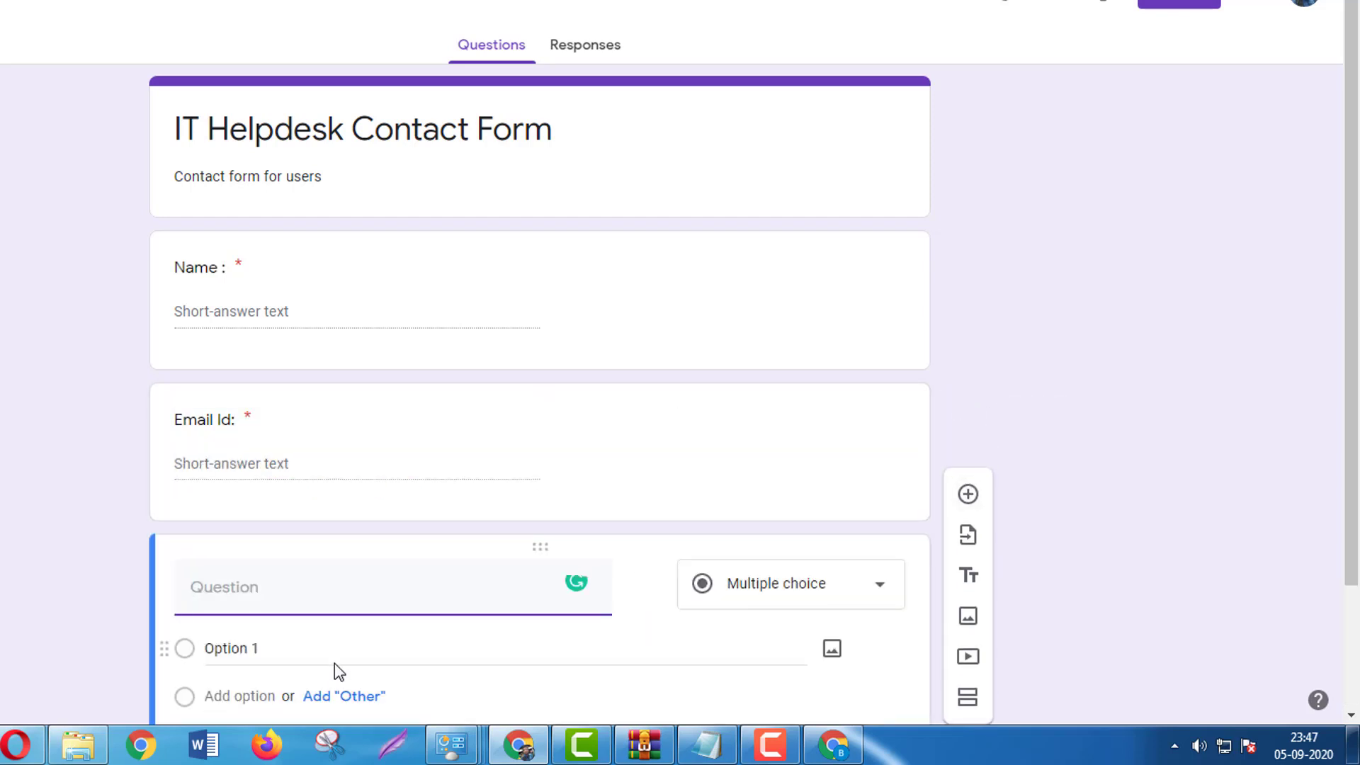
text(Mobile No)
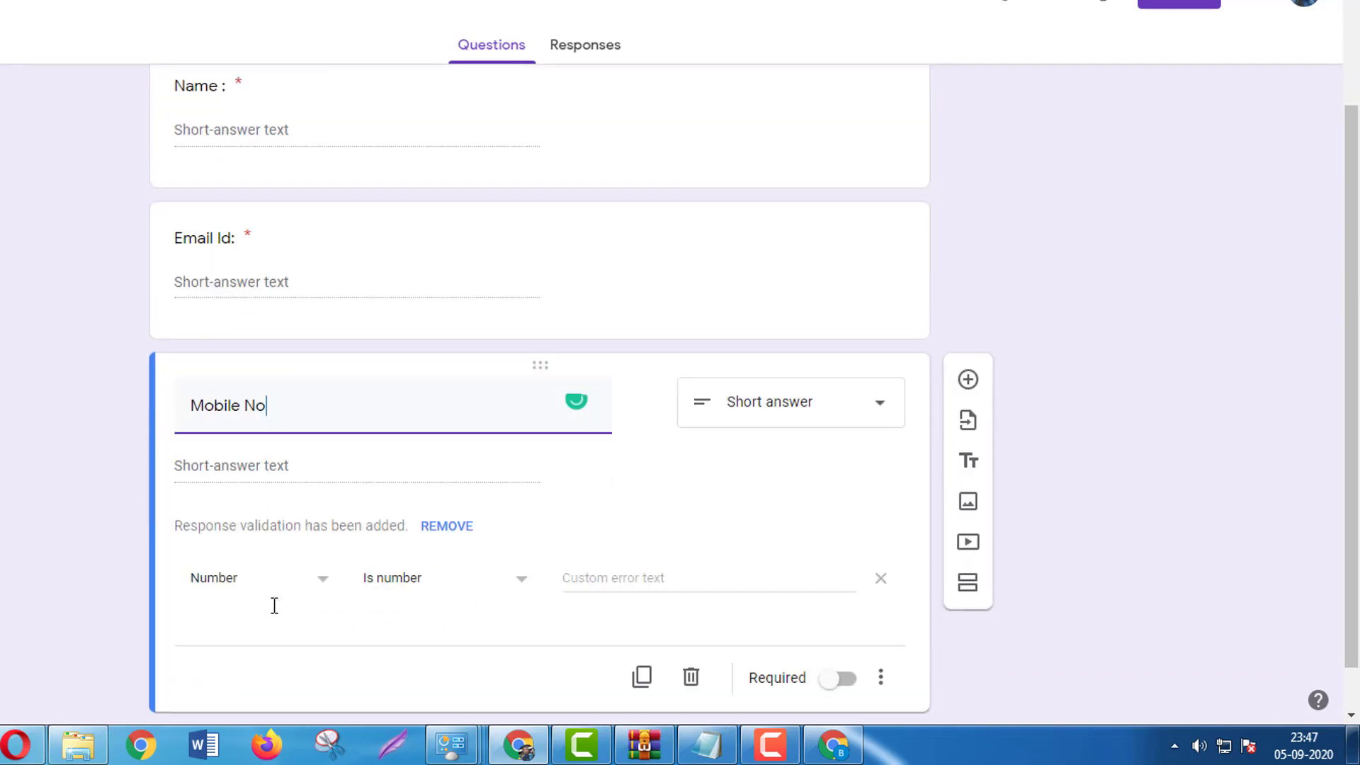
Require Mobile No answers of at least 10 characters, with error 'You have entred a wrong mobile number', and make it required.
click(311, 528)
click(242, 639)
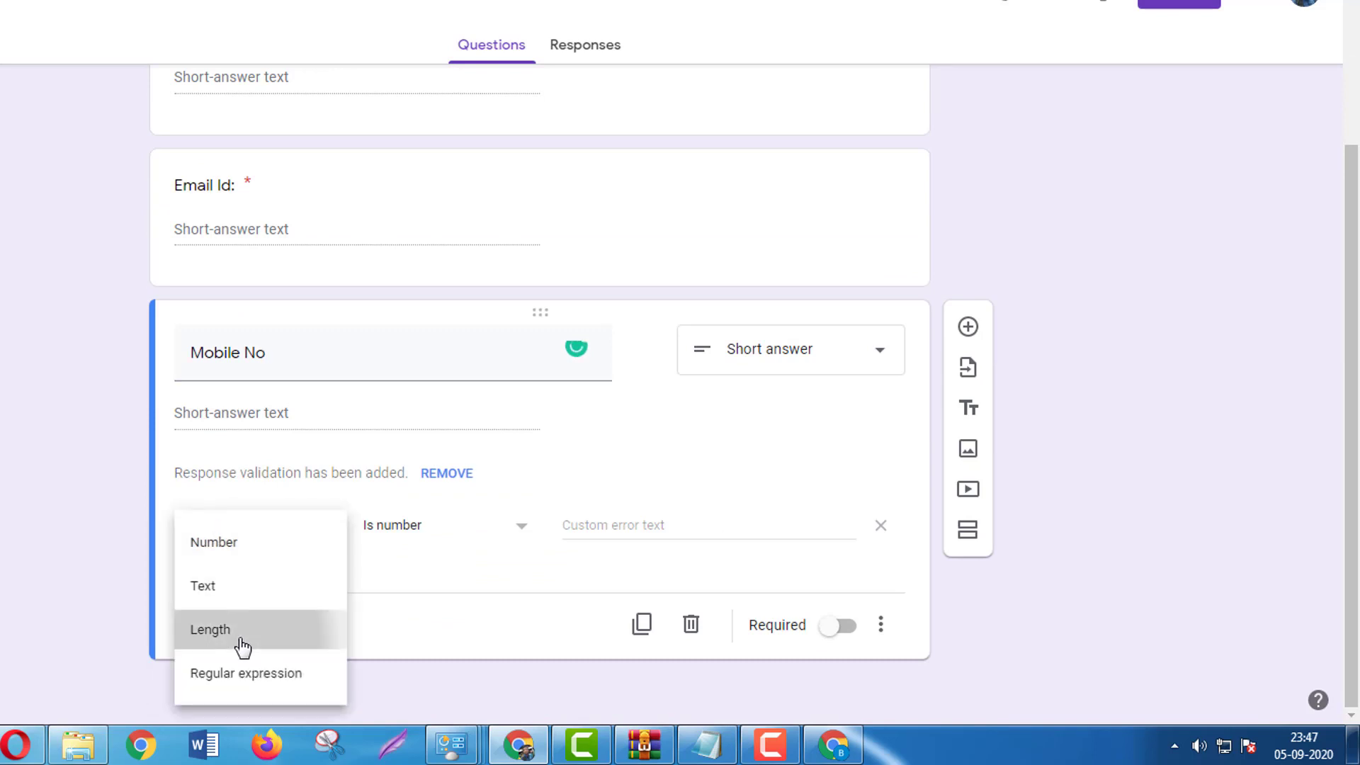
click(547, 533)
click(538, 575)
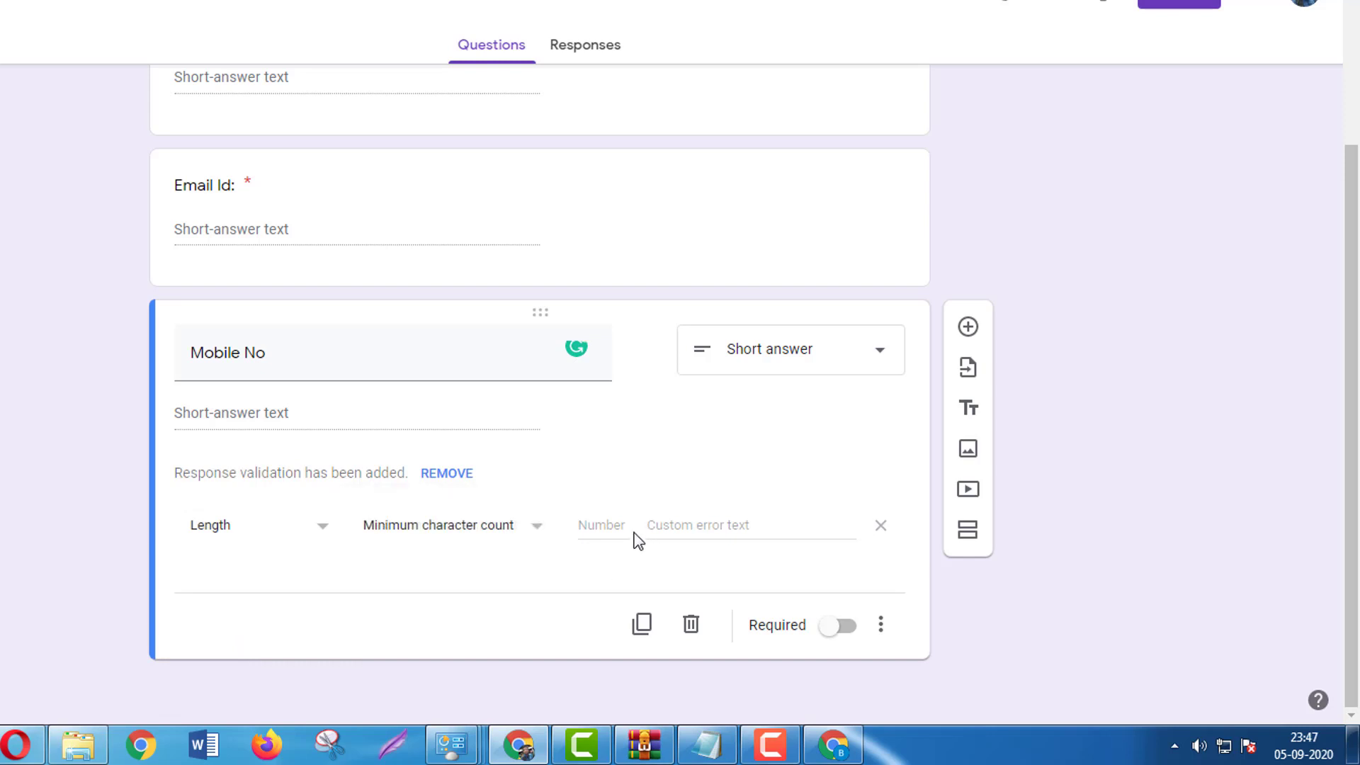
click(617, 530)
text(10)
click(701, 531)
text(You have entre)
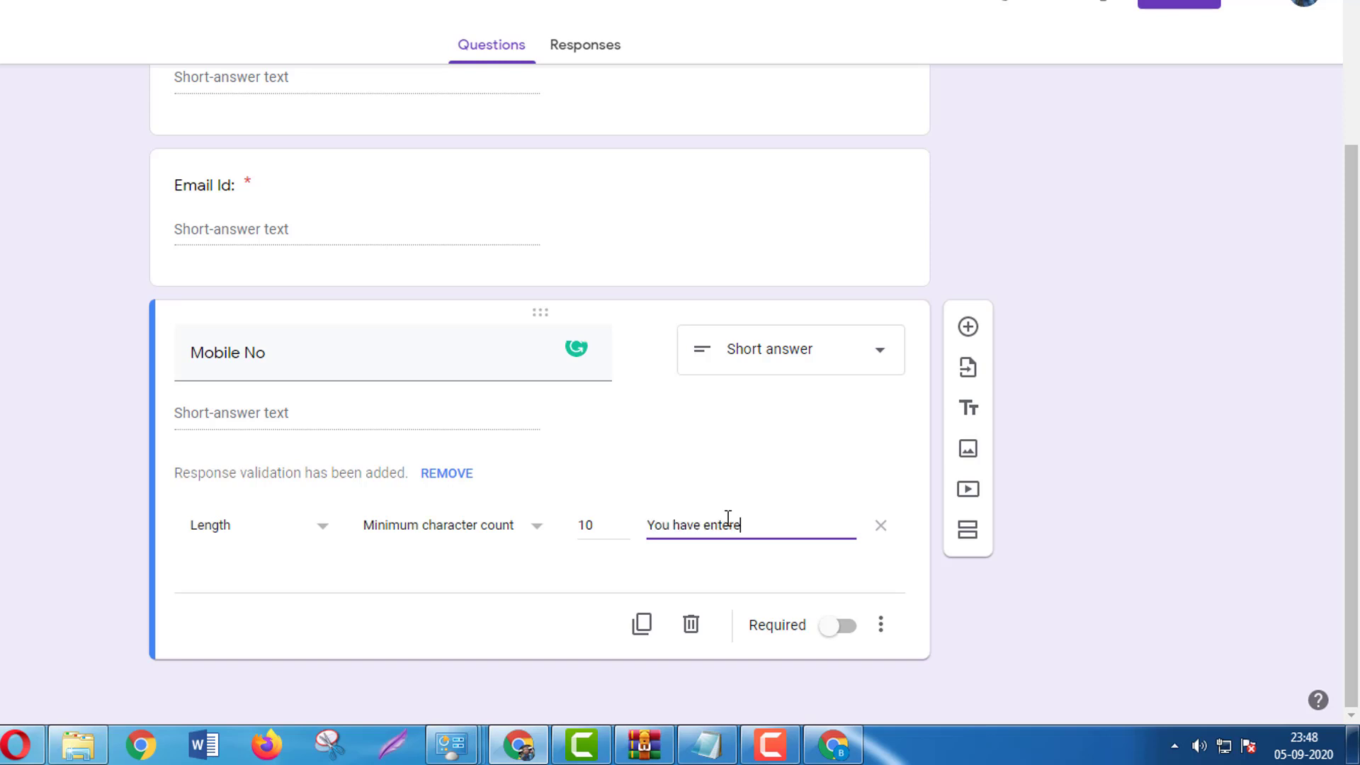
text(d a wrong mobile number)
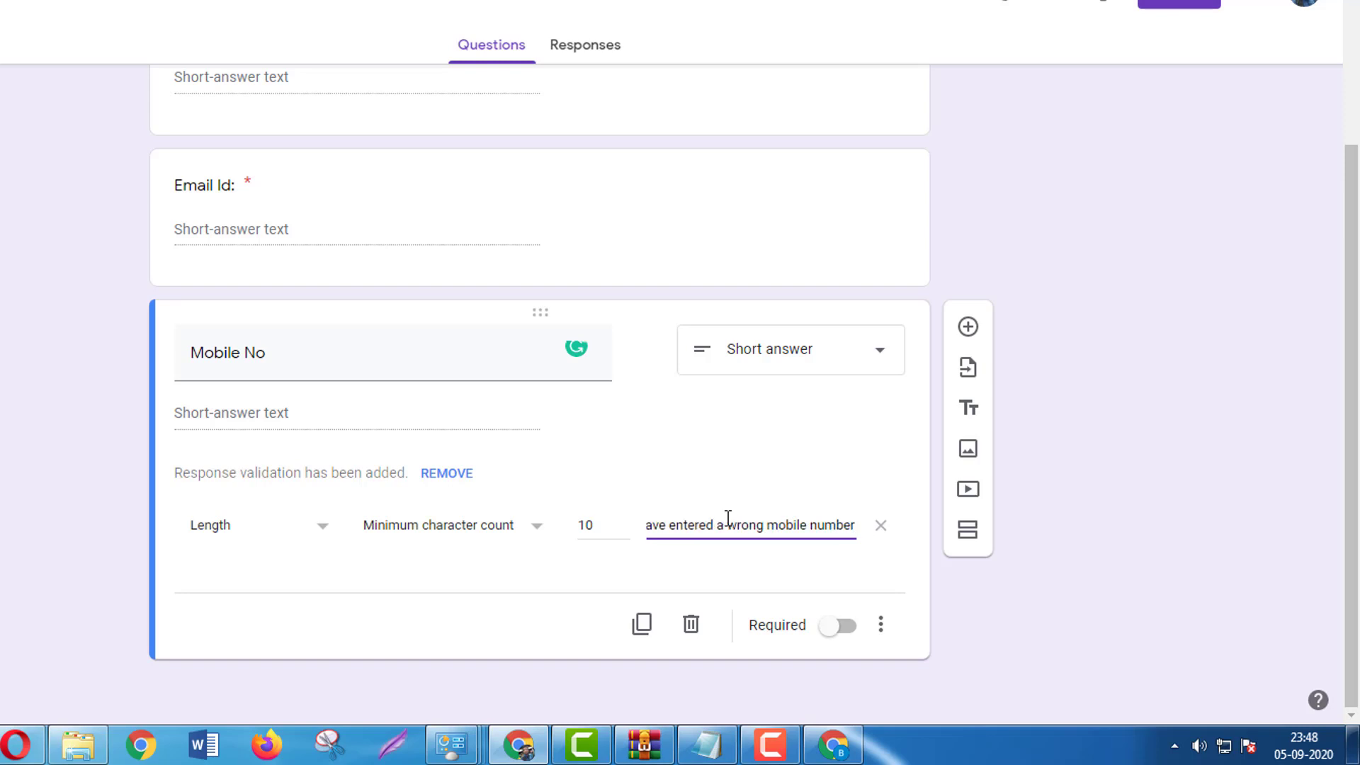
click(598, 533)
click(845, 632)
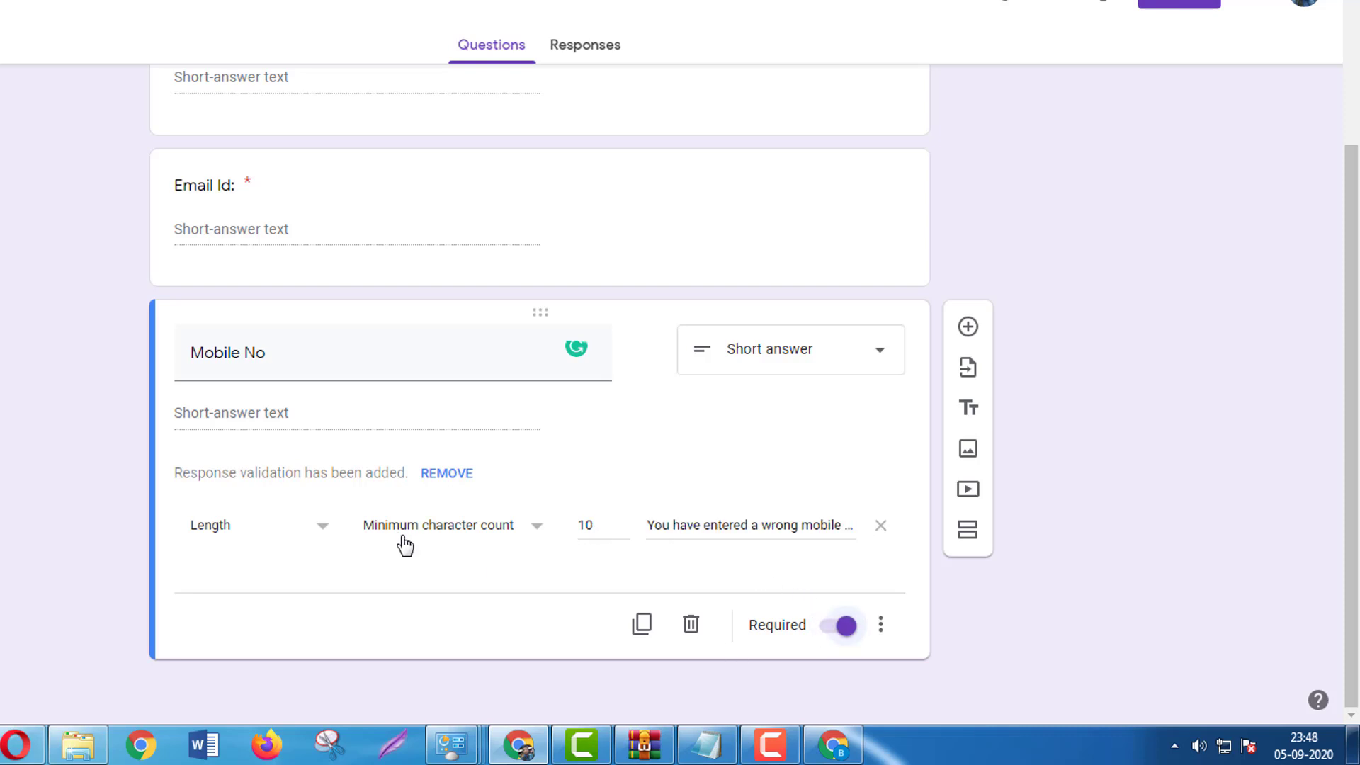
Add a new question below Mobile No titled 'What is your problem?'.
click(968, 327)
text(Wh)
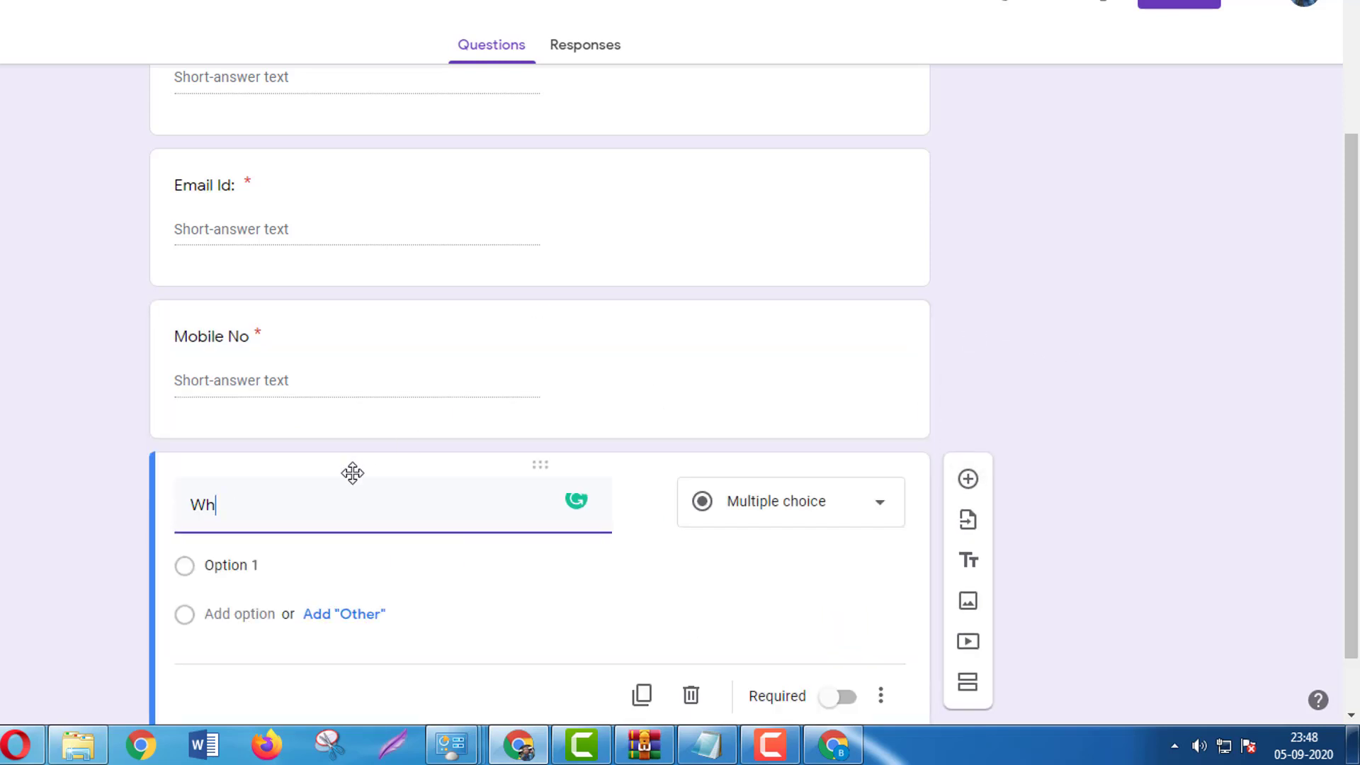
text(y do you)
key(BackSpace)
key(BackSpace)
key(BackSpace)
key(BackSpace)
key(BackSpace)
text(a)
key(BackSpace)
text(hat is your problem?)
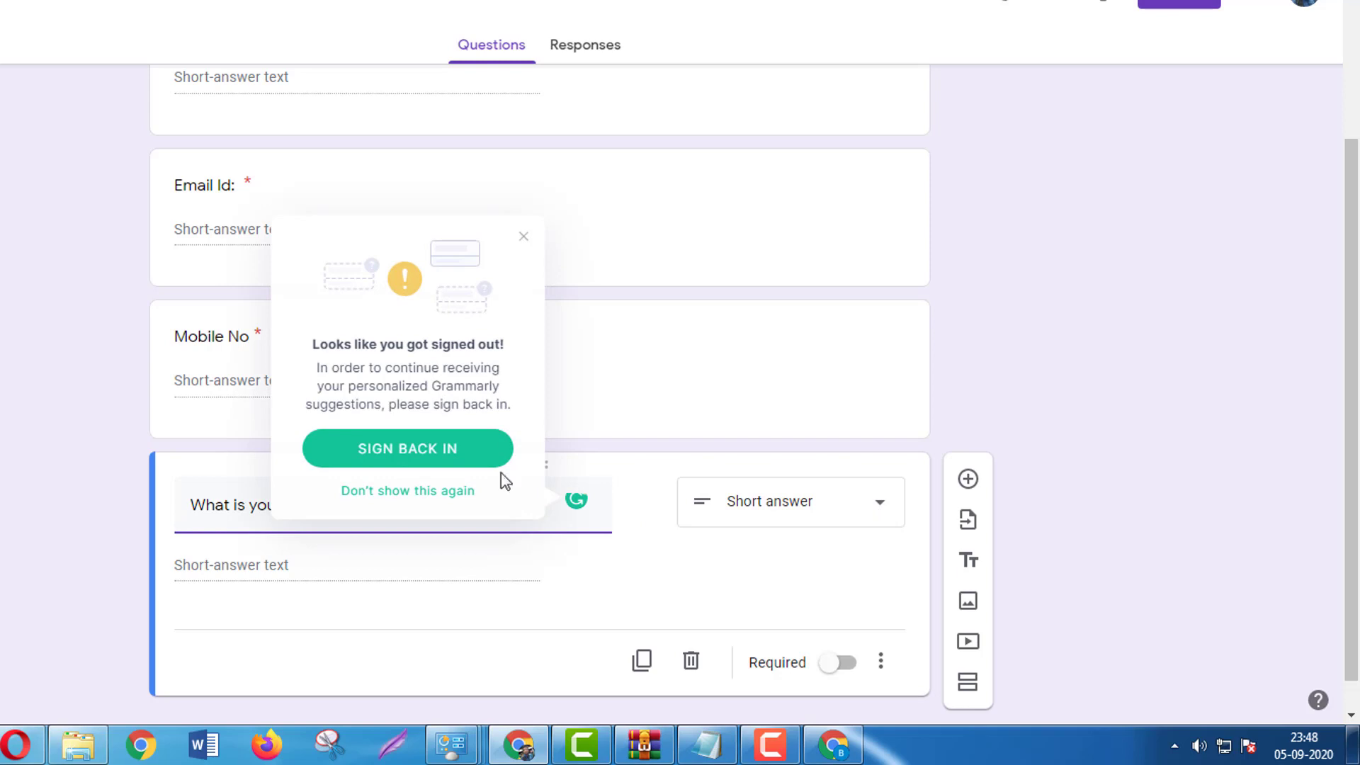
click(523, 237)
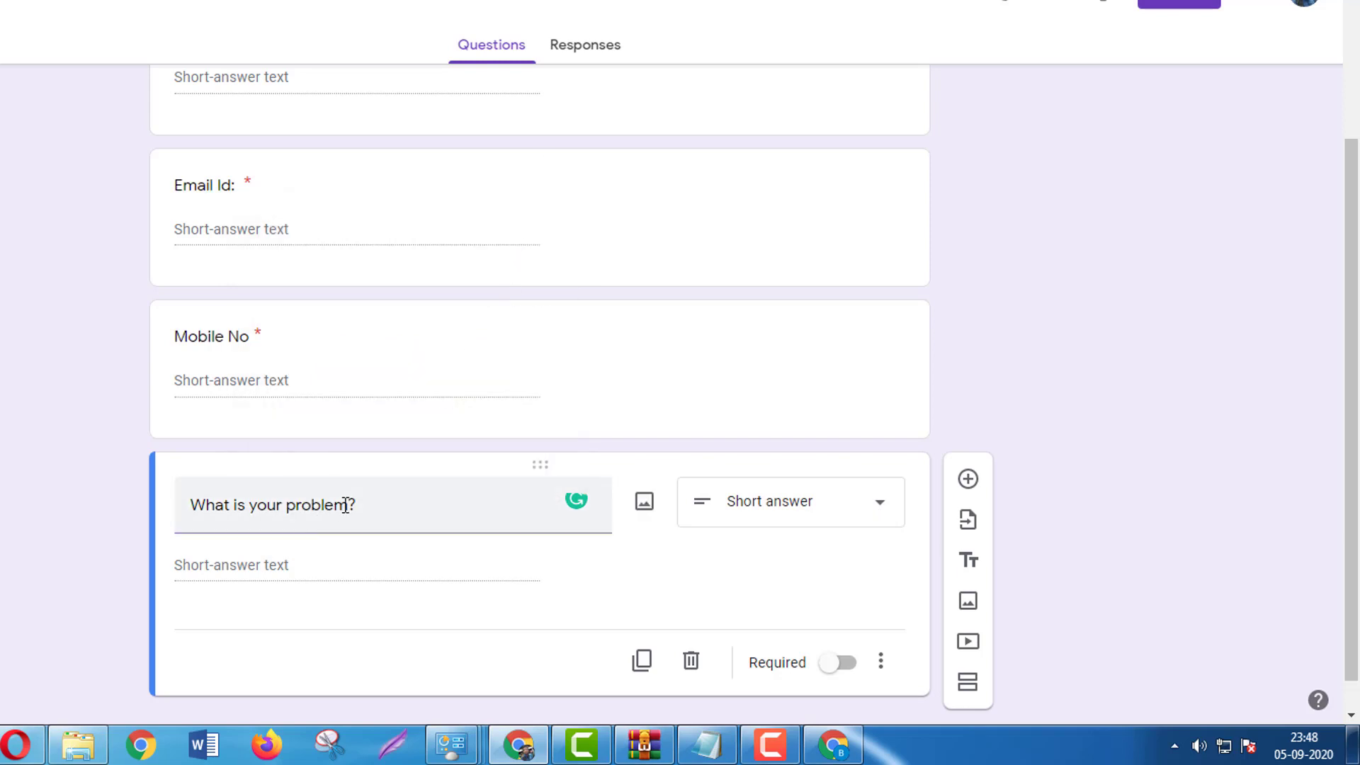
Change the title to 'What is your problem-related to?' and make it a multiple-choice question.
click(388, 505)
key(Left)
key(Right)
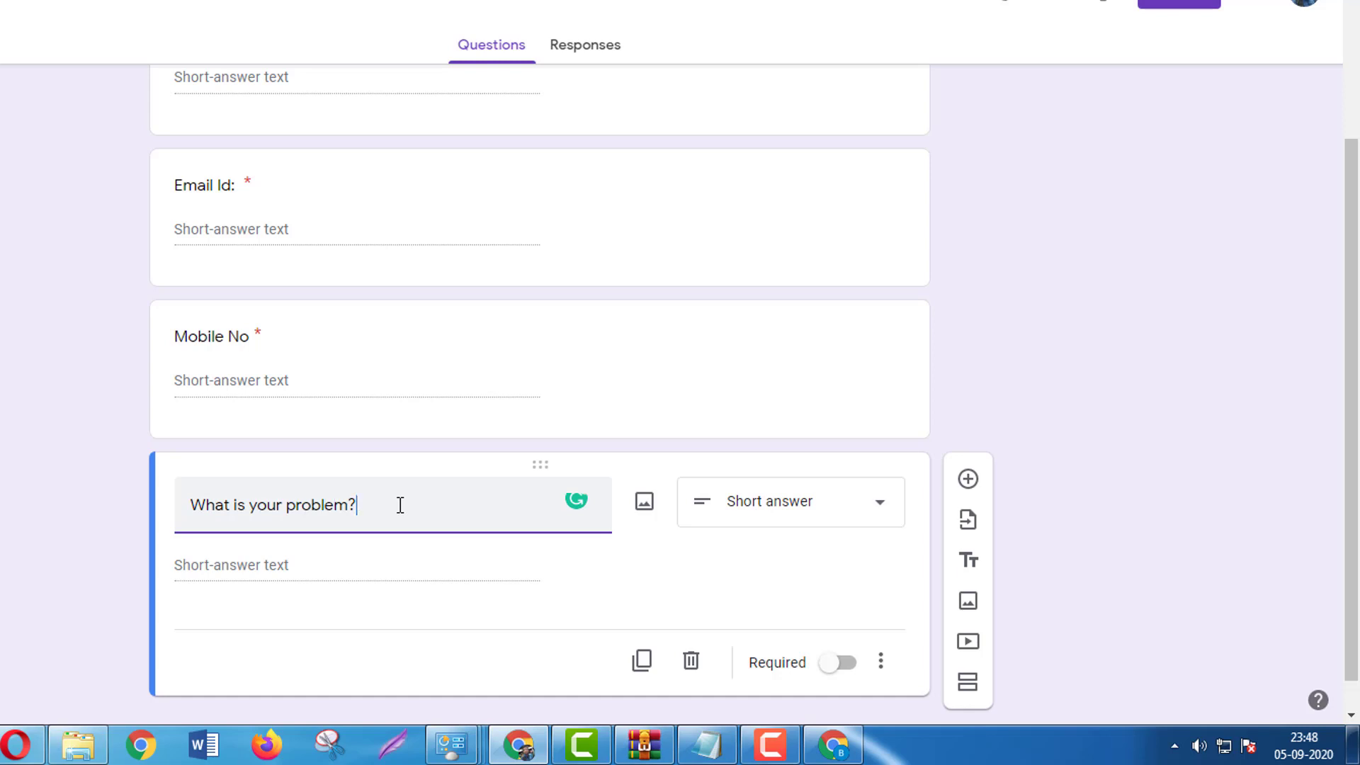
text(related to)
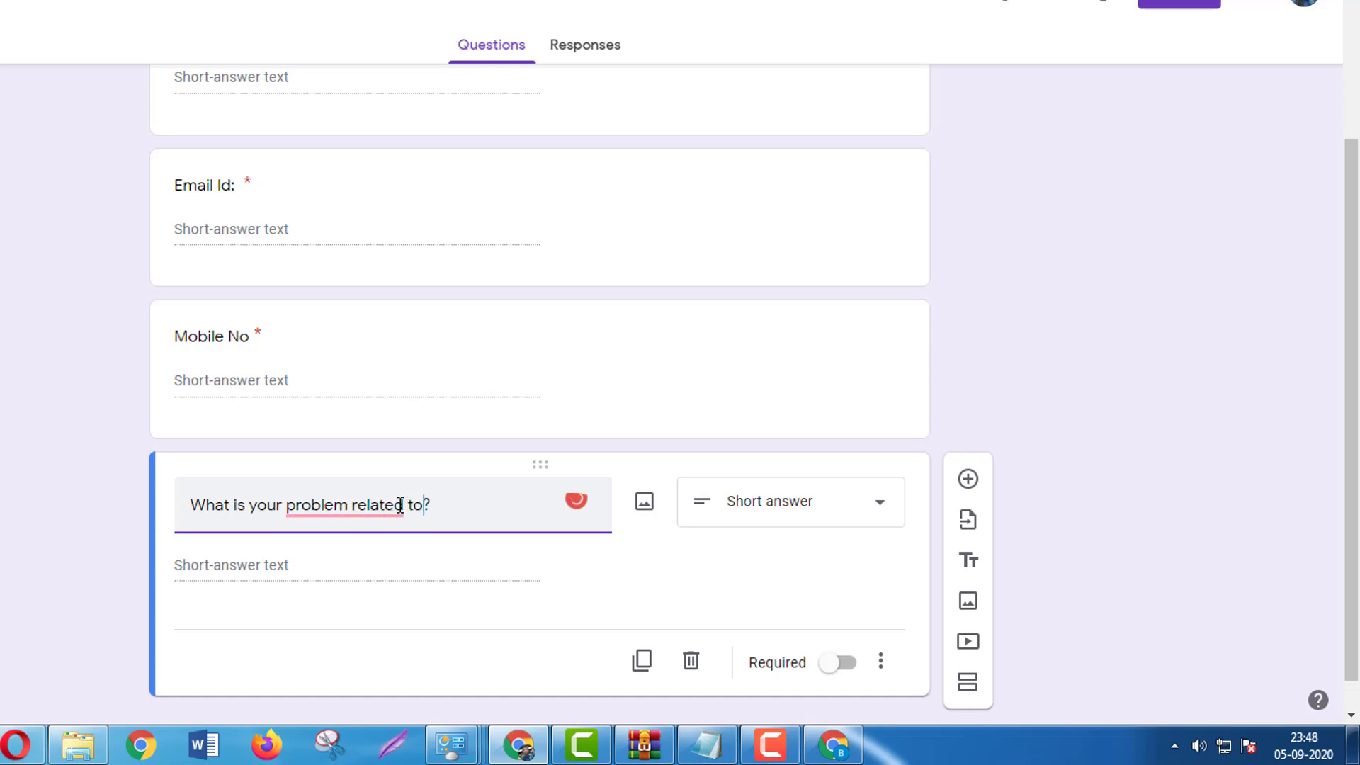
mouse_move(398, 507)
click(385, 563)
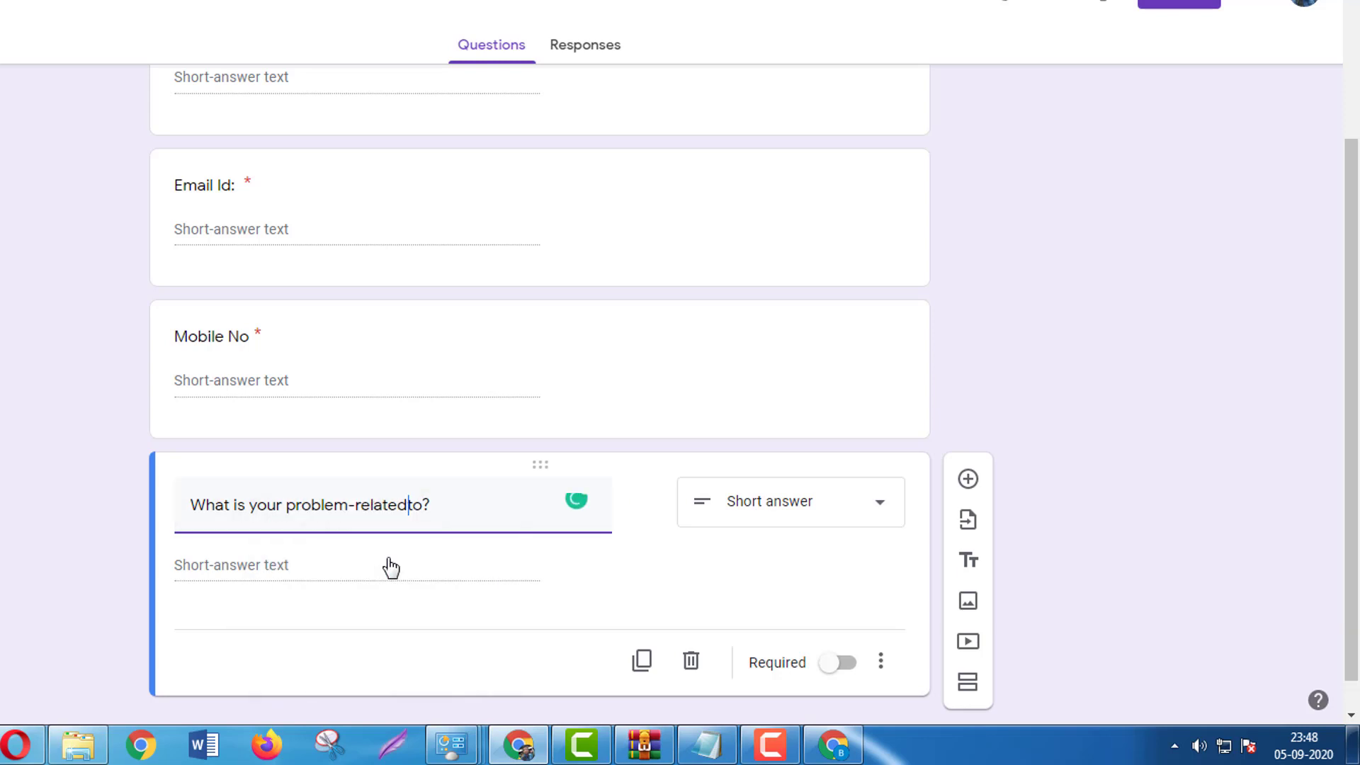
click(391, 539)
click(874, 517)
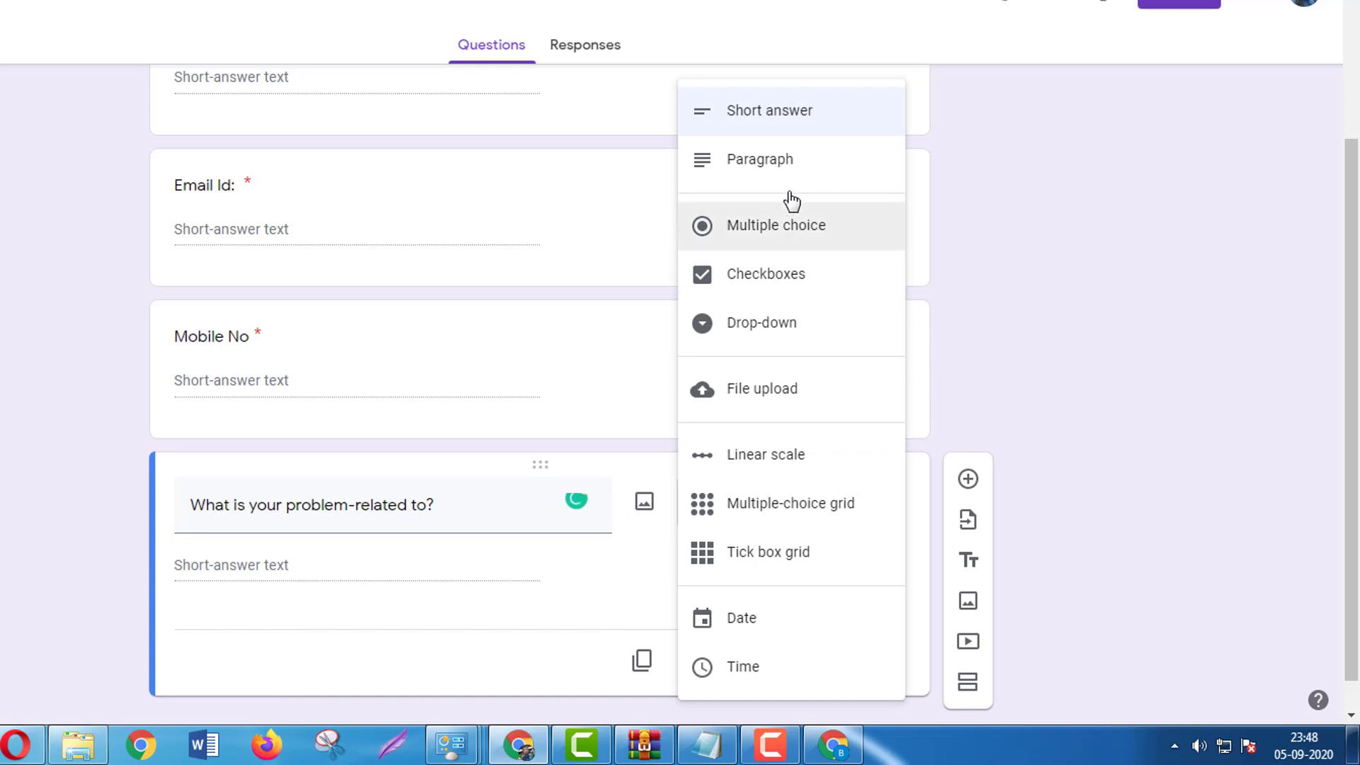
click(806, 237)
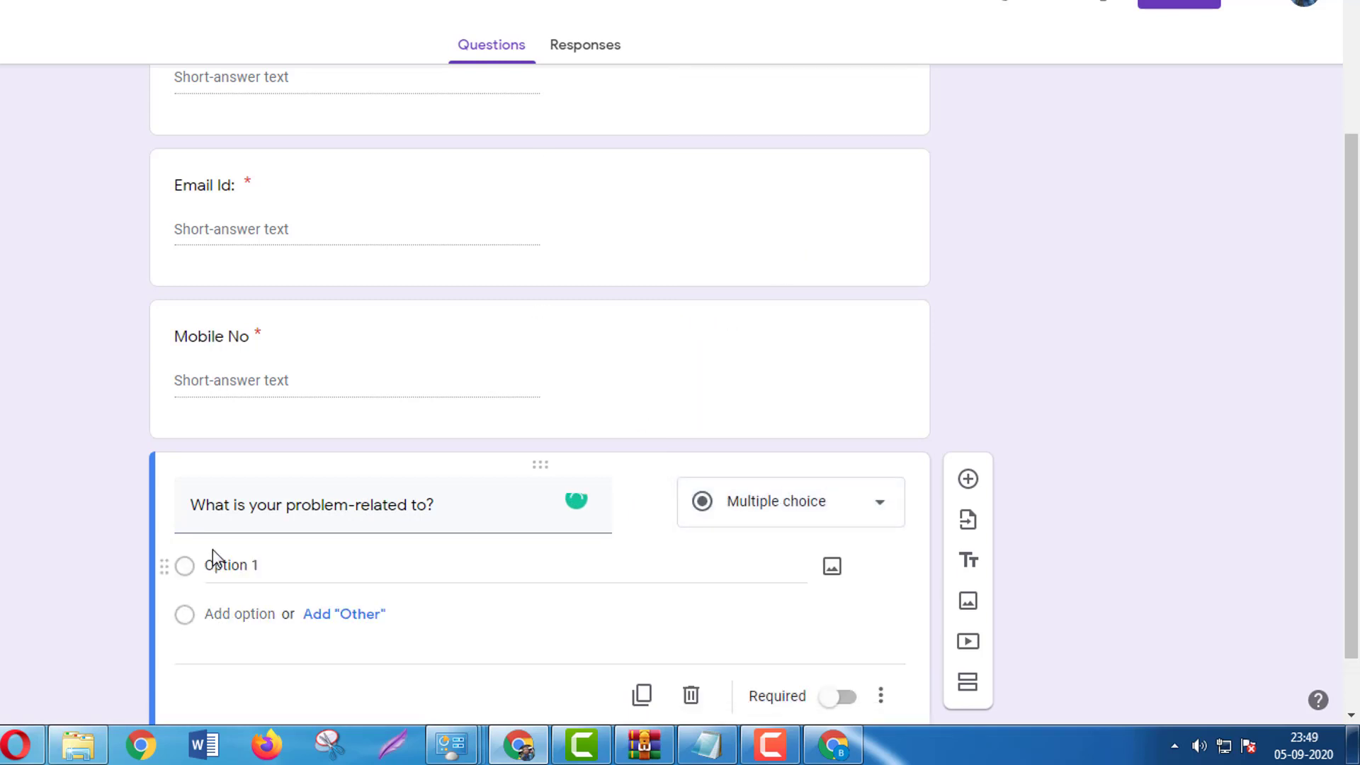
Give the problem question the choices Hardware, Software, Networking and Other, and make it required.
click(224, 562)
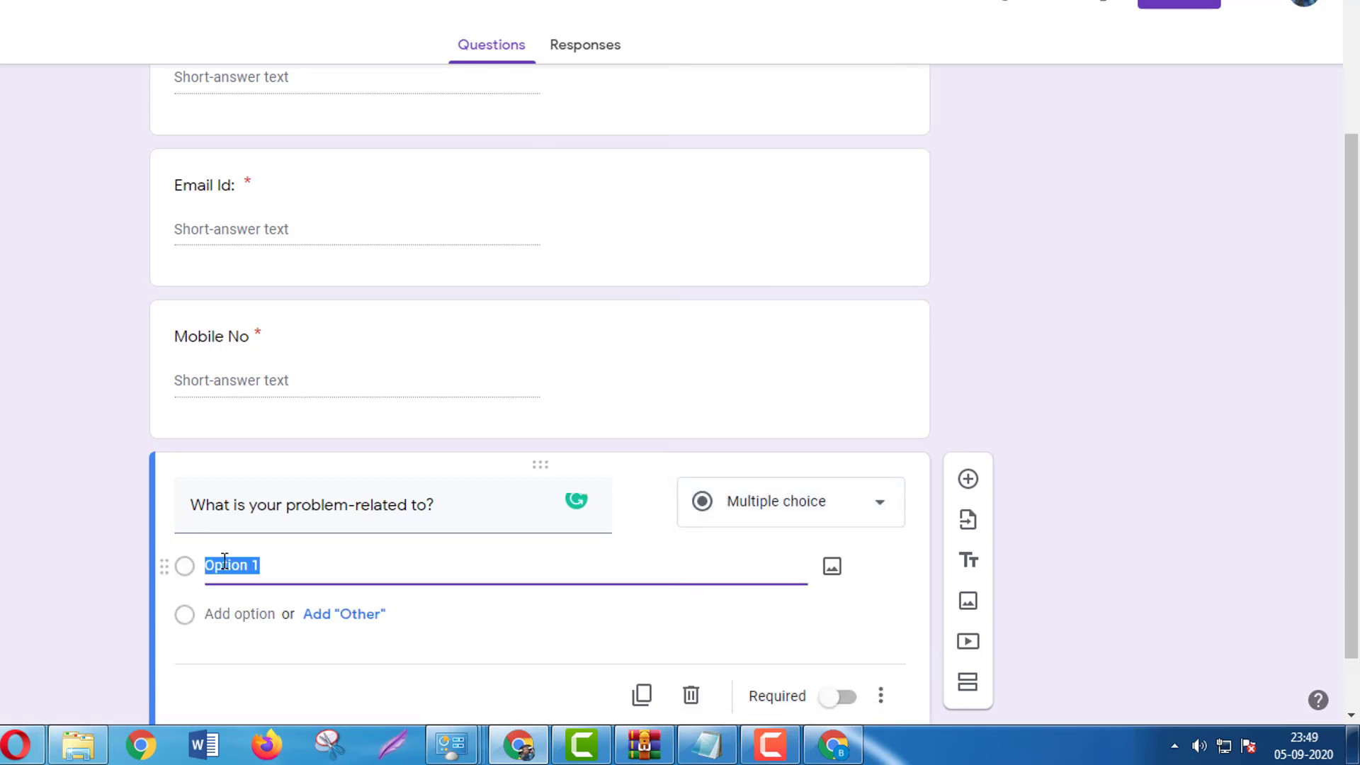
text(Hardware)
click(256, 613)
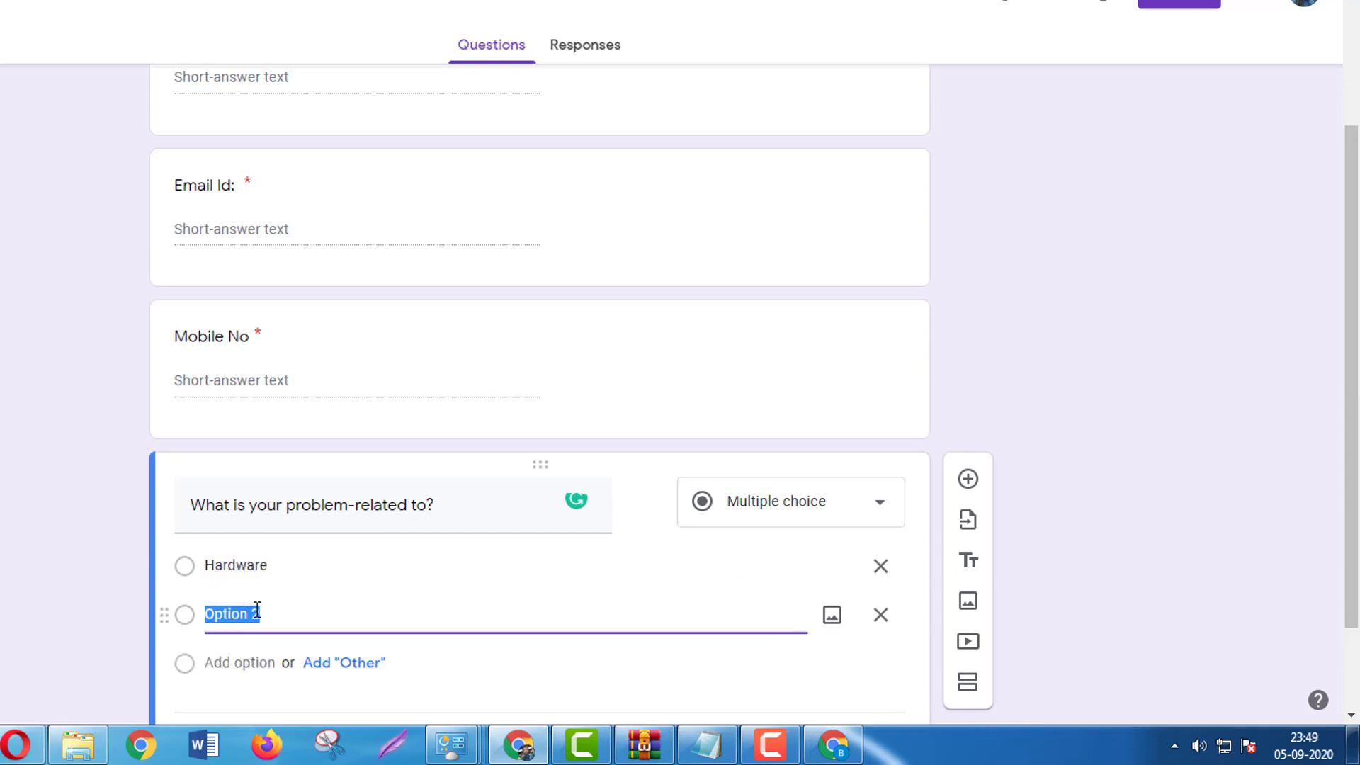
text(Software)
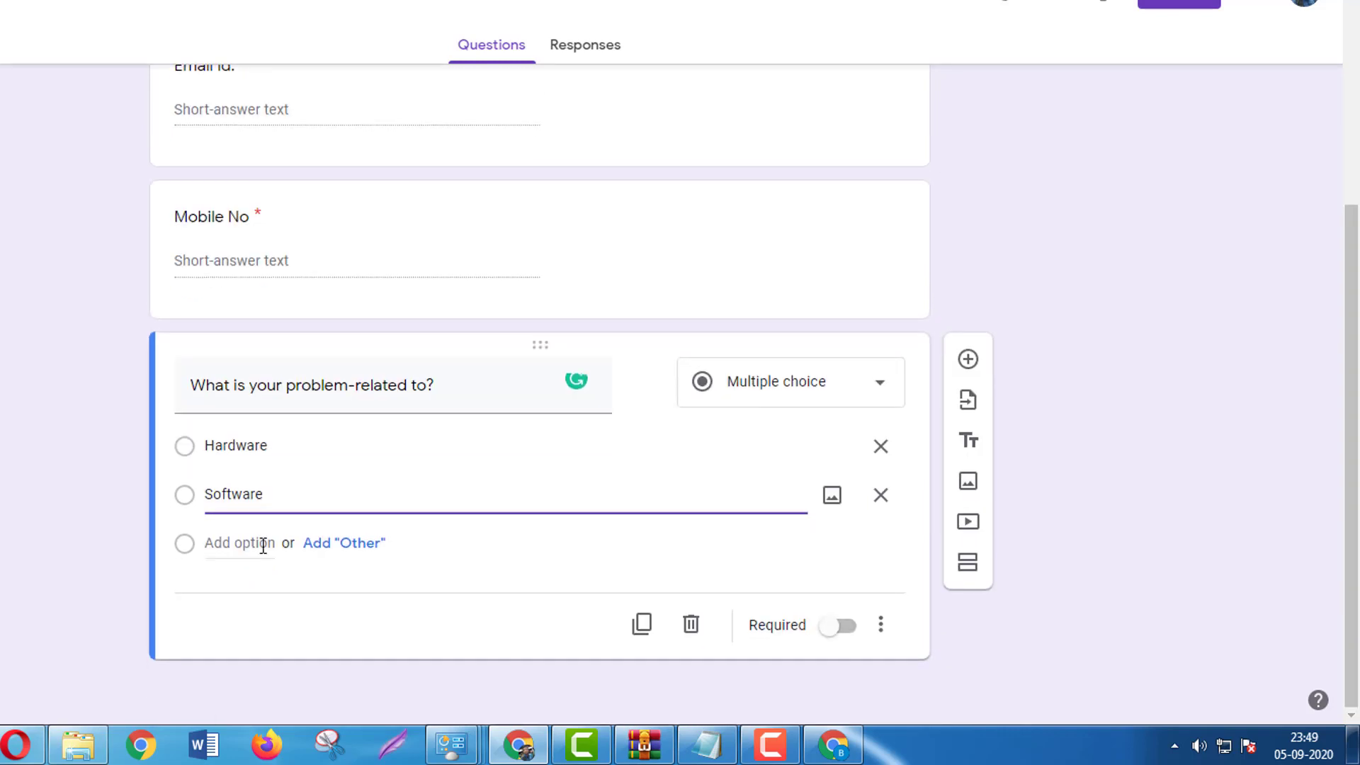
click(263, 545)
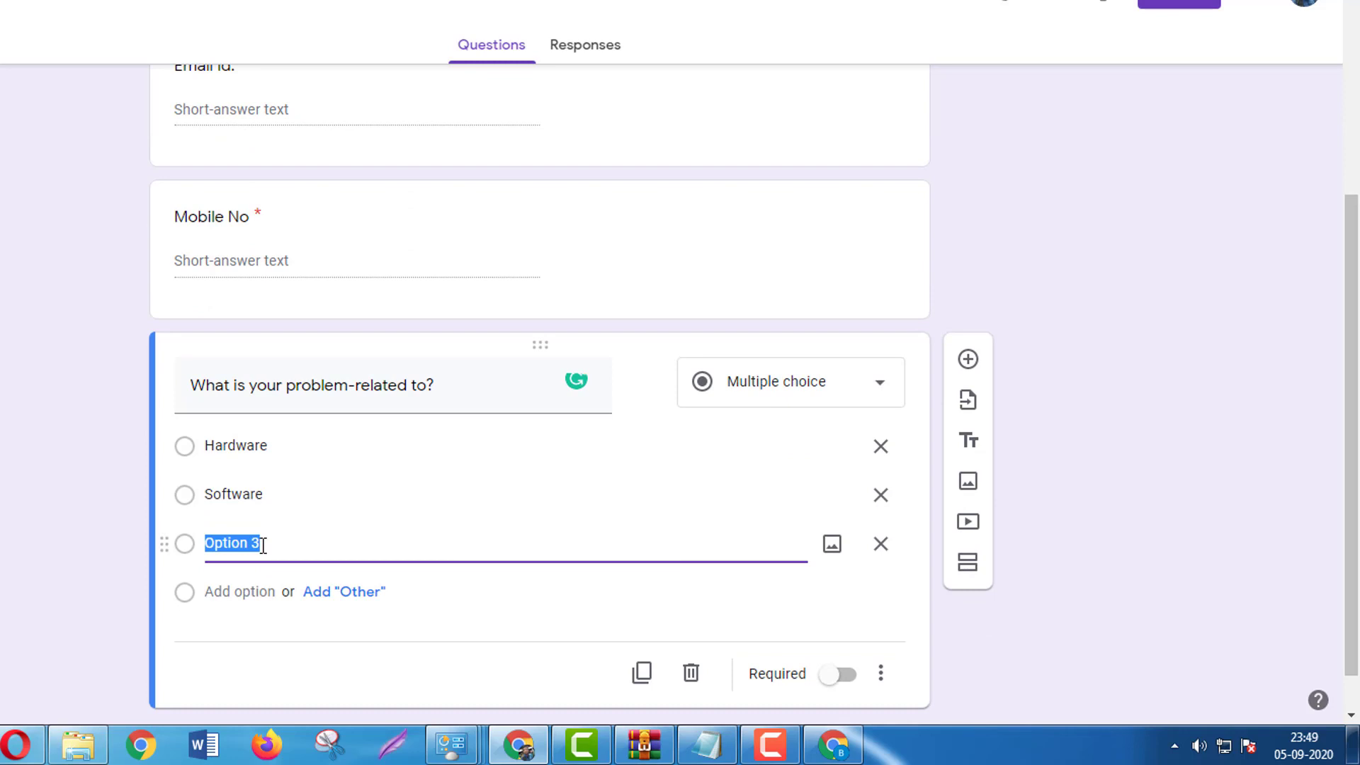
text(Networking)
click(359, 592)
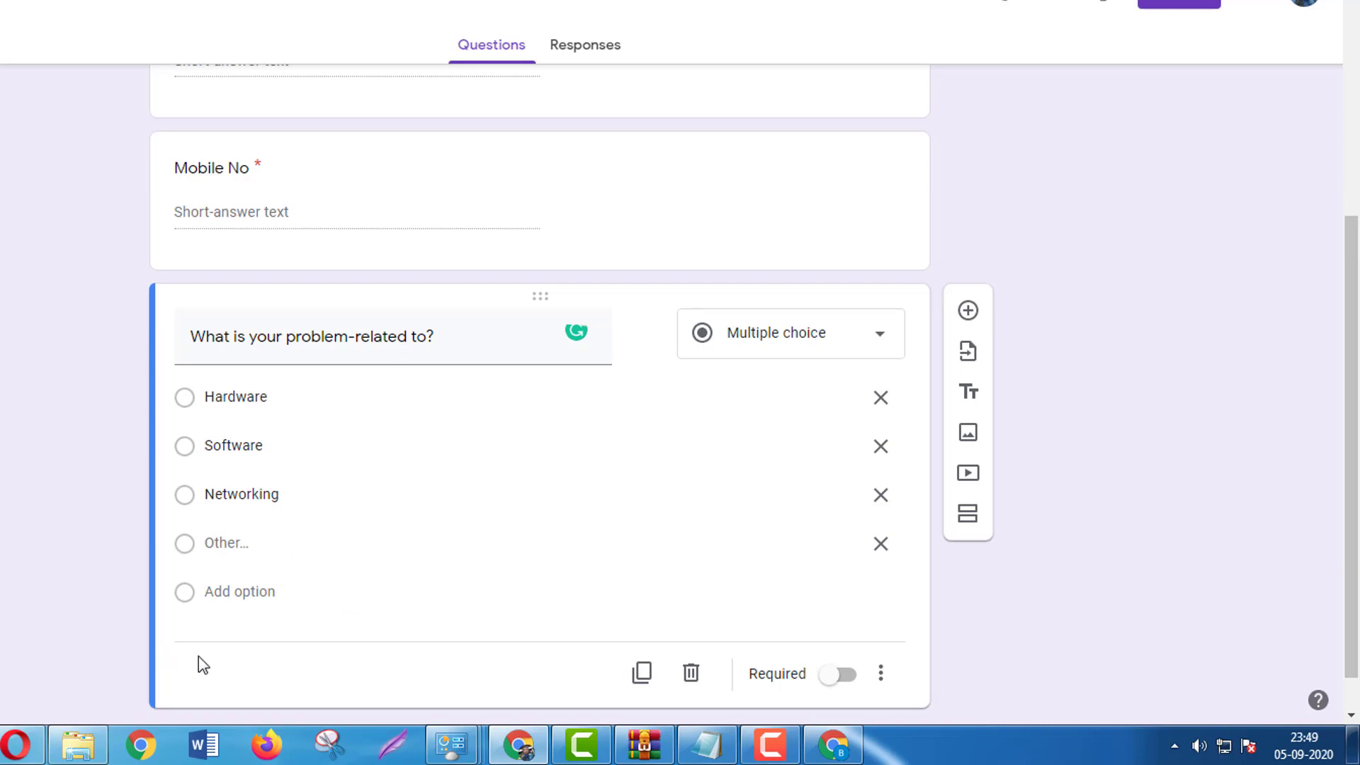
click(843, 678)
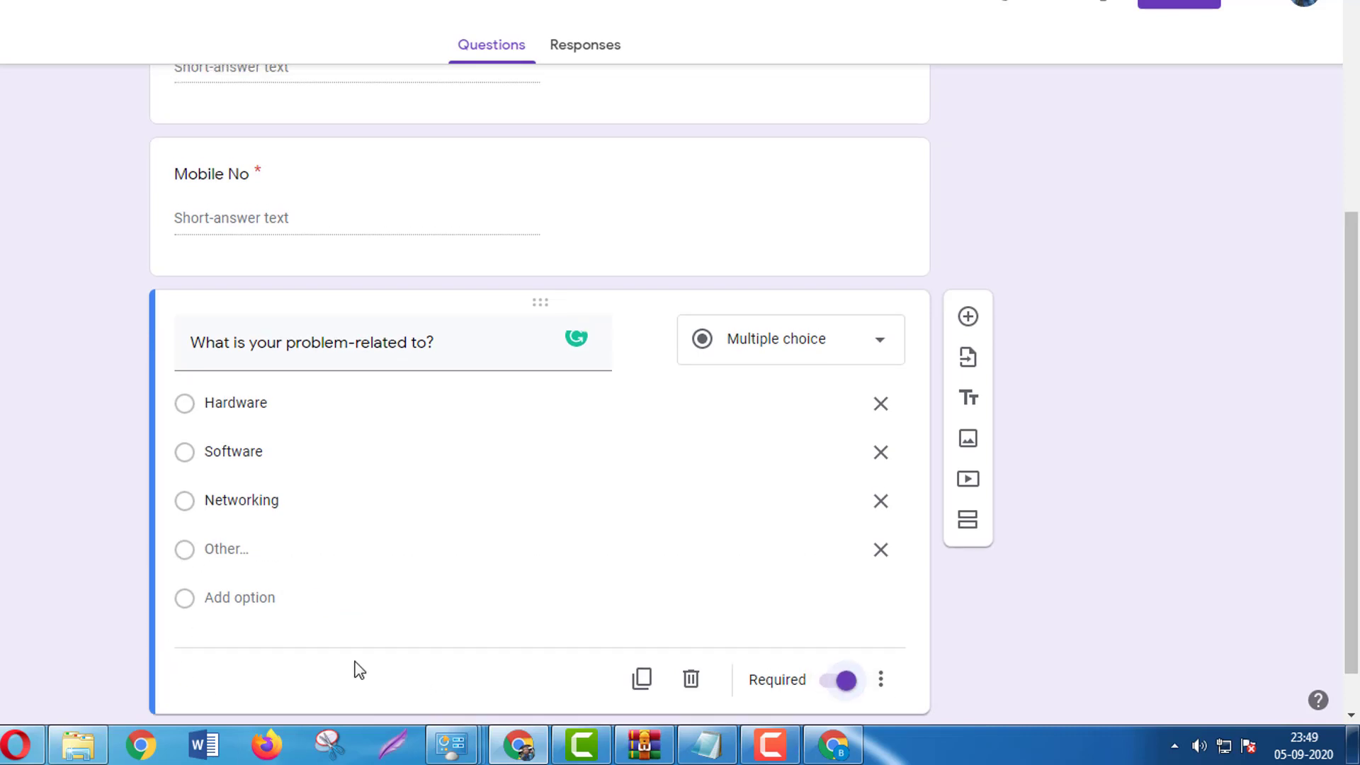
scroll(357, 662, up, 5)
scroll(357, 655, down, 4)
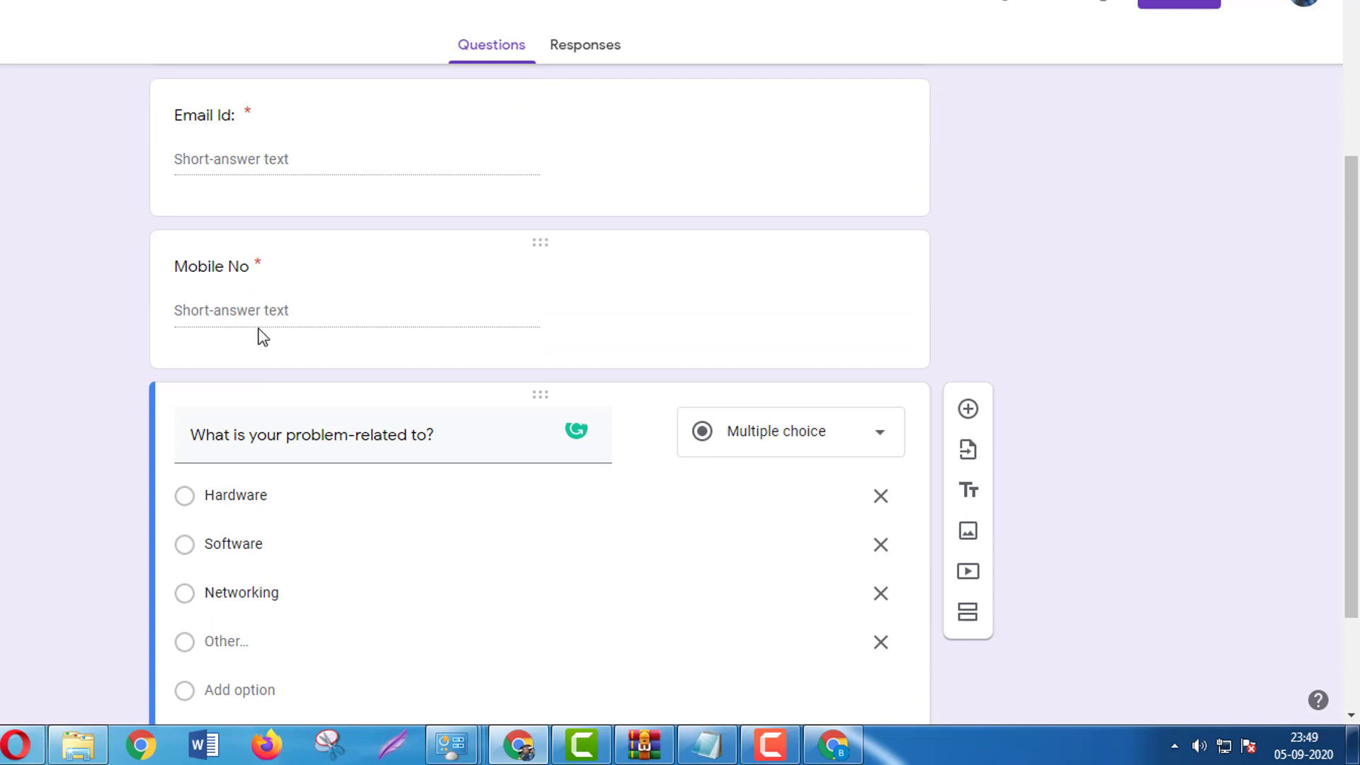
drag(486, 404, 871, 377)
scroll(432, 507, down, 3)
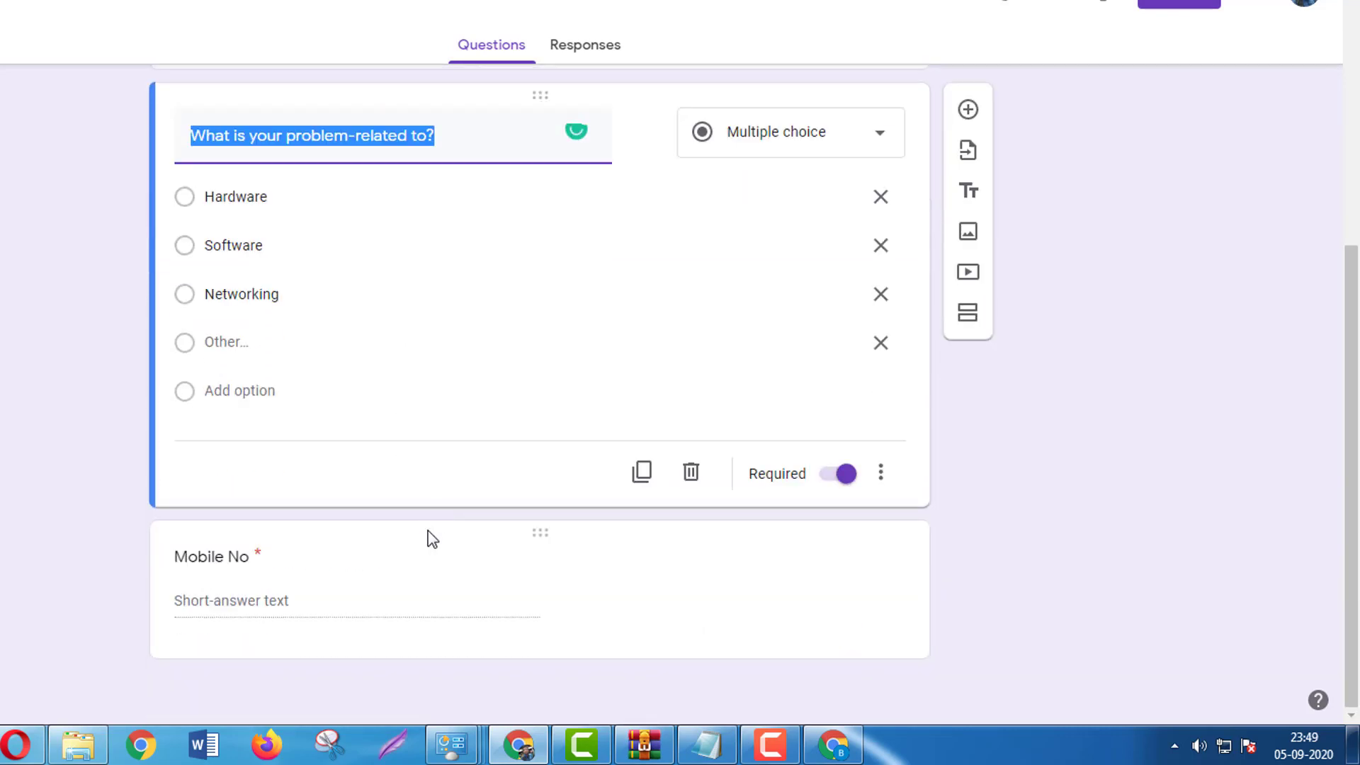
drag(428, 534, 414, 216)
scroll(1201, 457, up, 5)
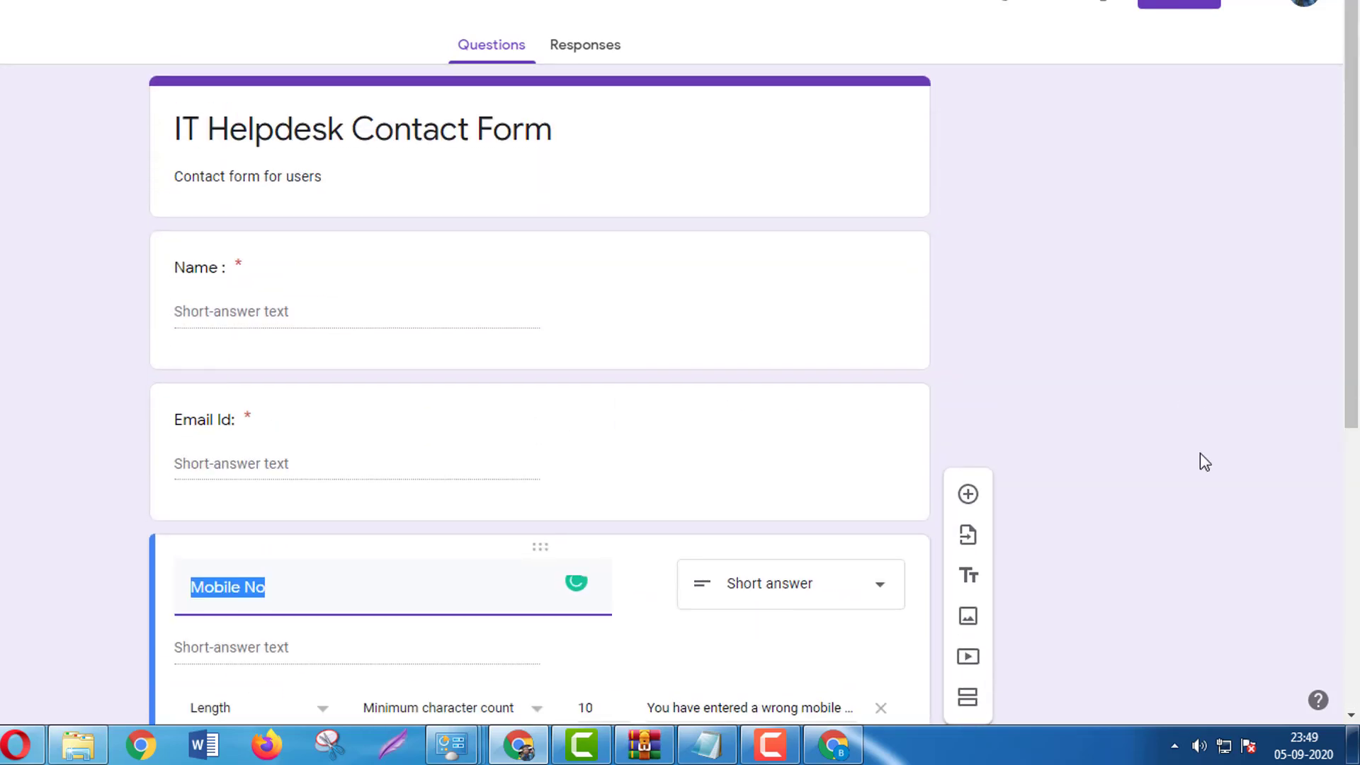
scroll(595, 243, down, 7)
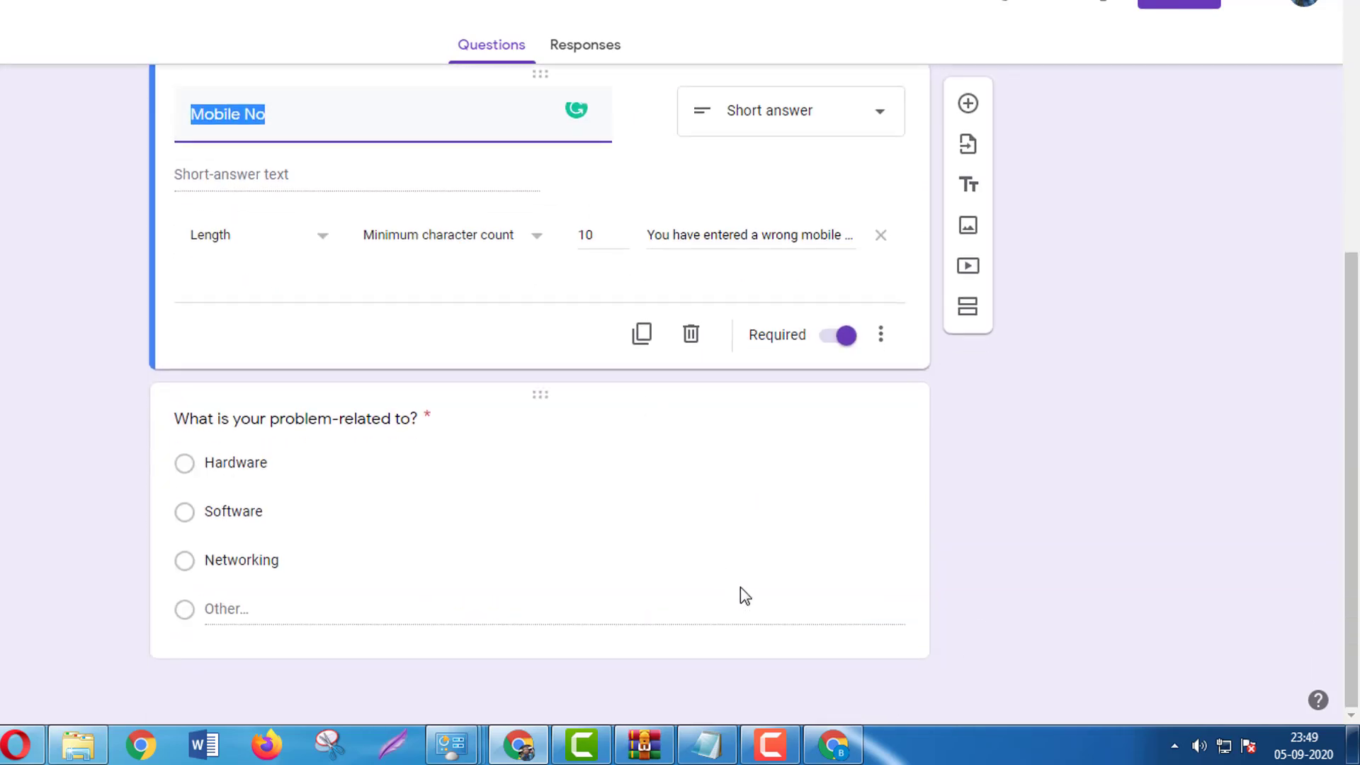
scroll(745, 595, up, 7)
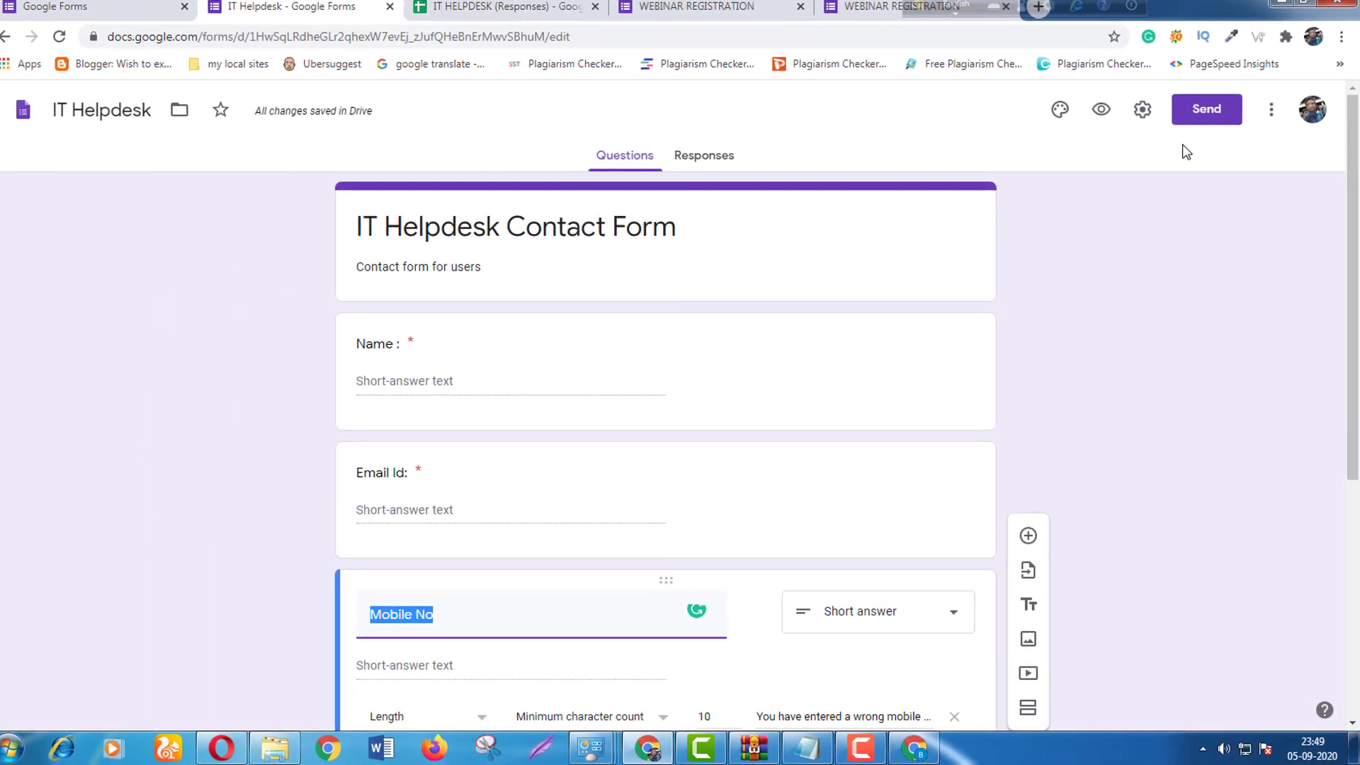
Use the candy picture from the theme images as the form's header.
click(1060, 109)
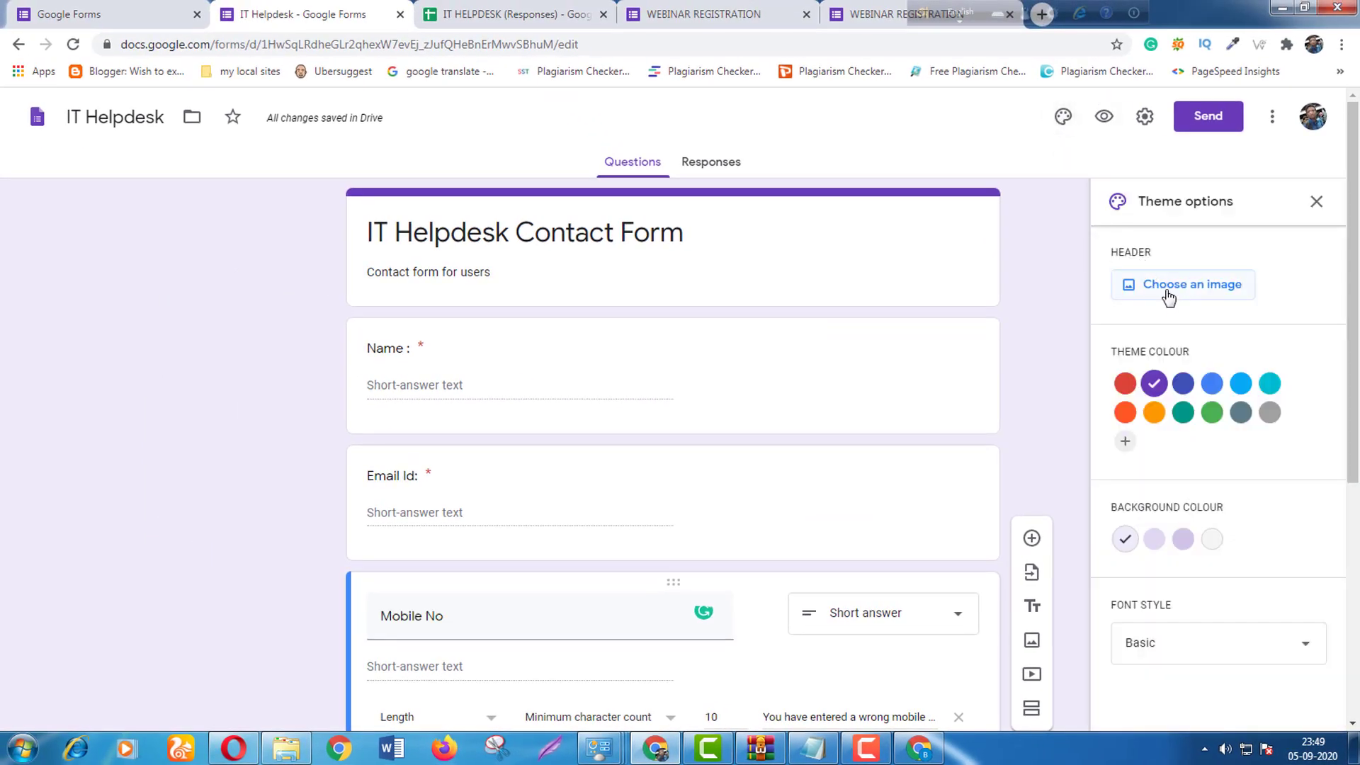
click(1167, 296)
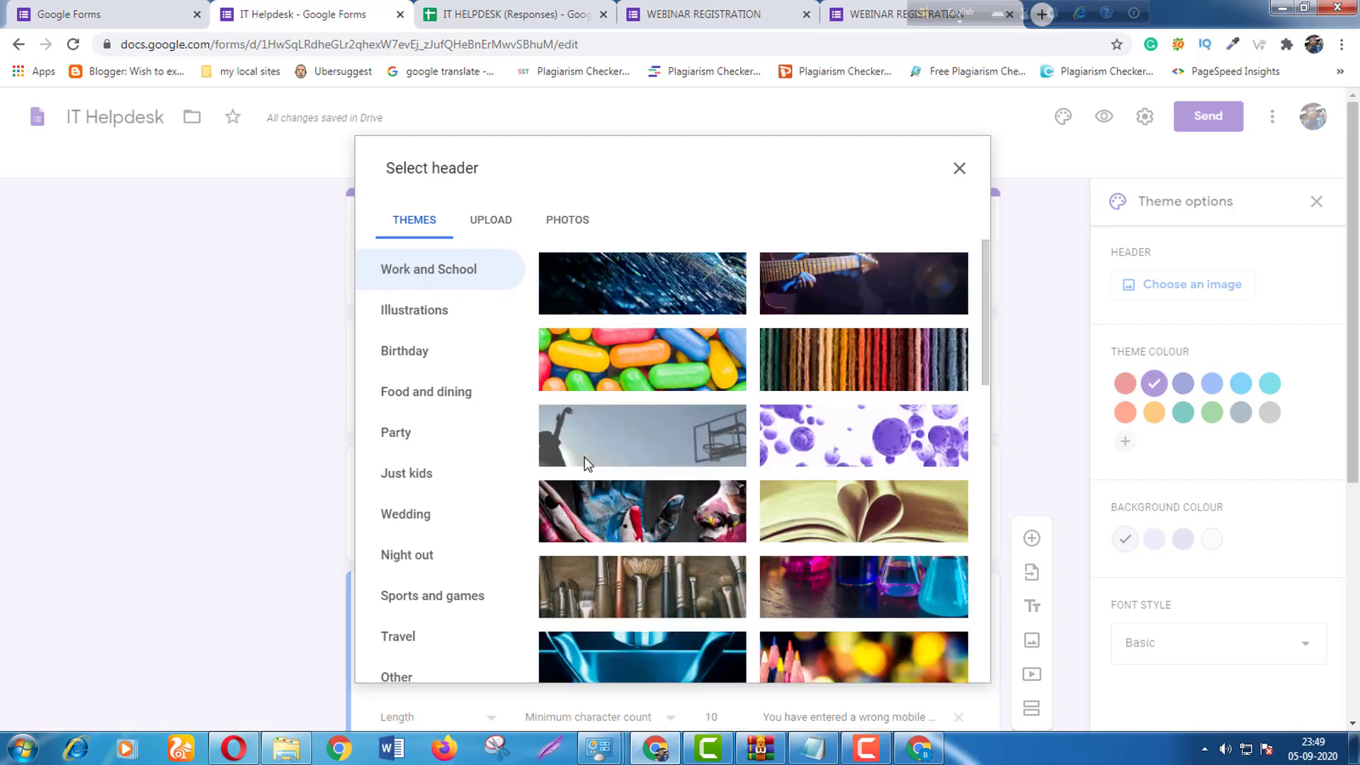
click(669, 373)
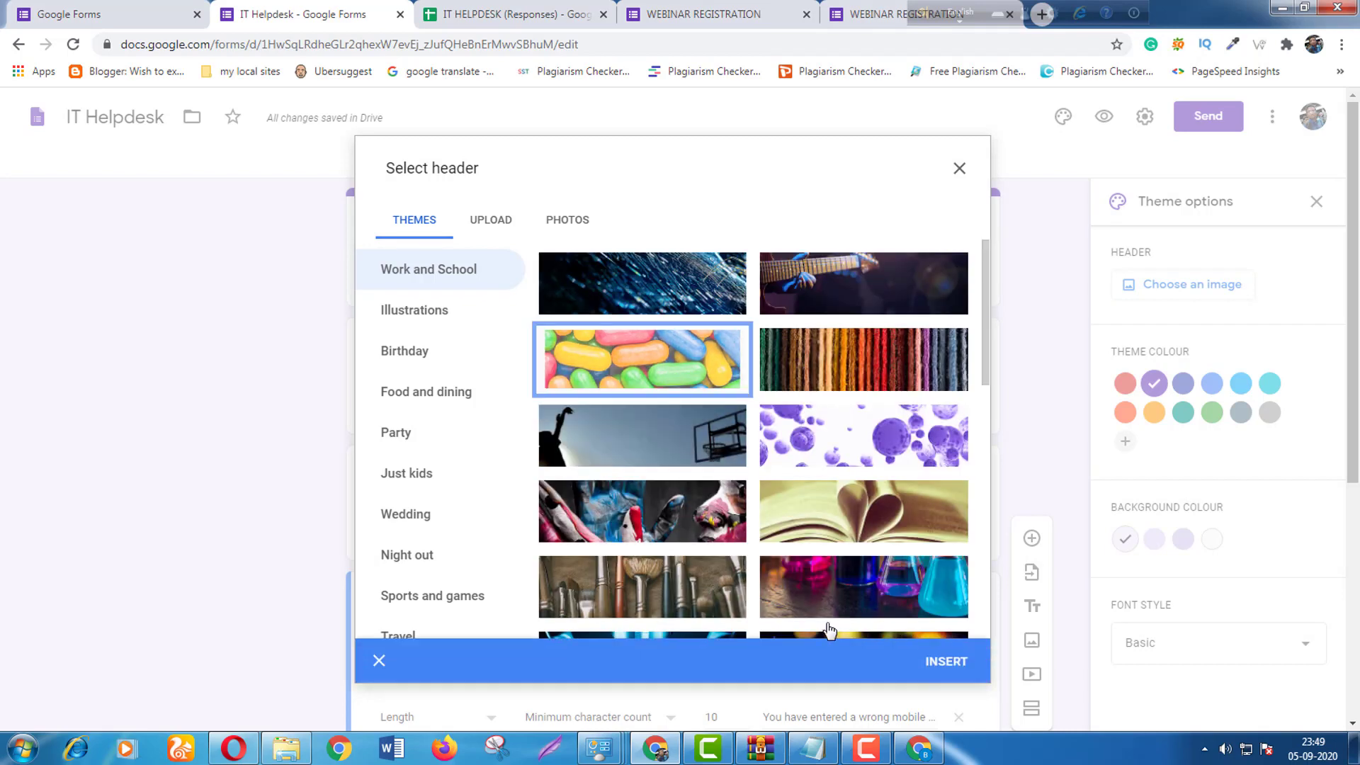
click(949, 666)
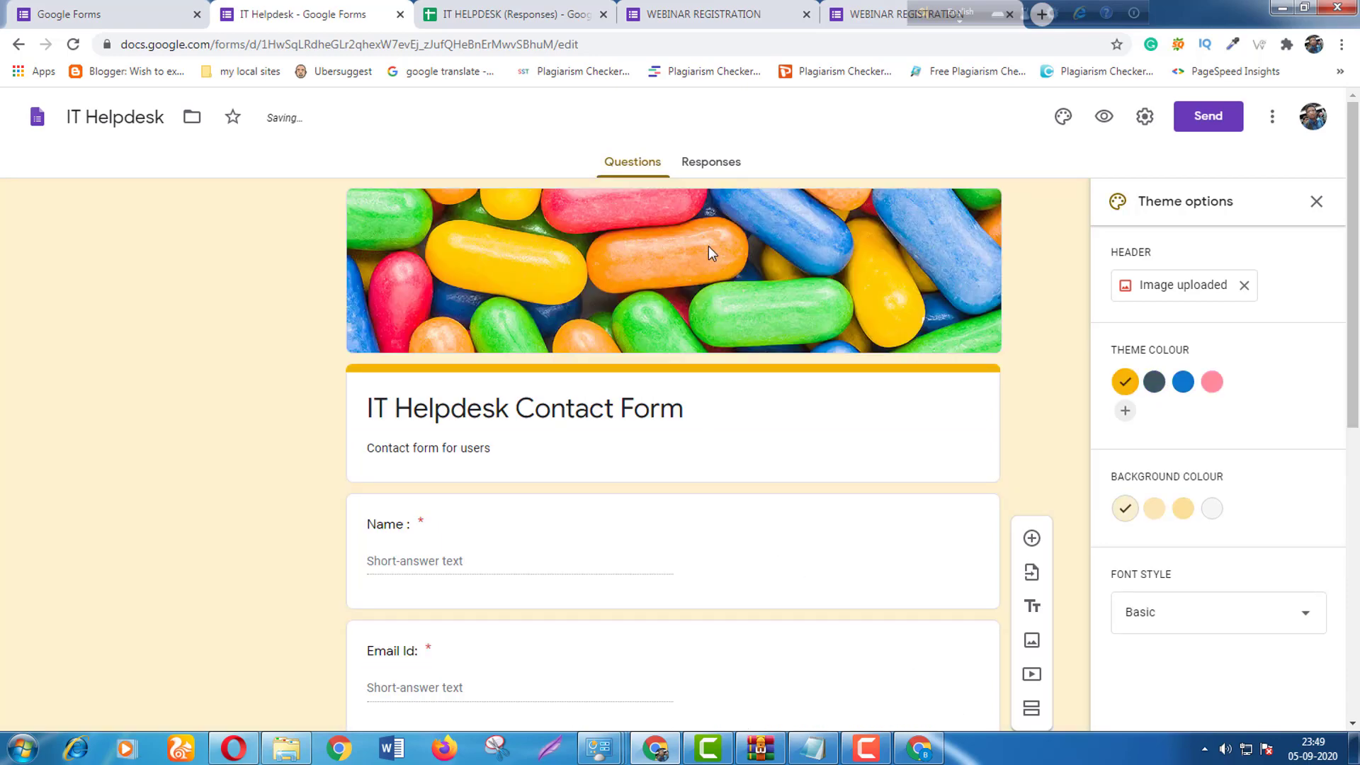
scroll(715, 354, down, 3)
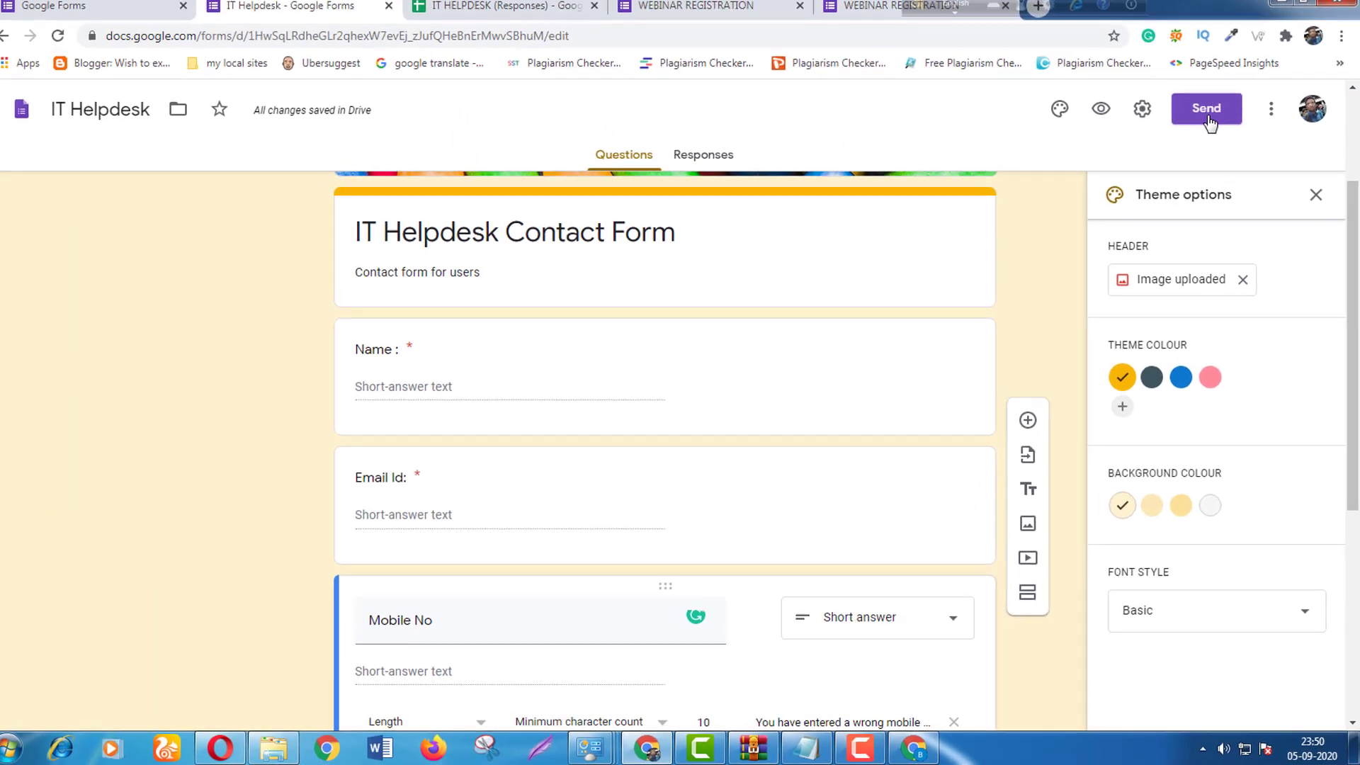
Copy the form's shortened forms.gle share link from the Send dialog.
click(1207, 114)
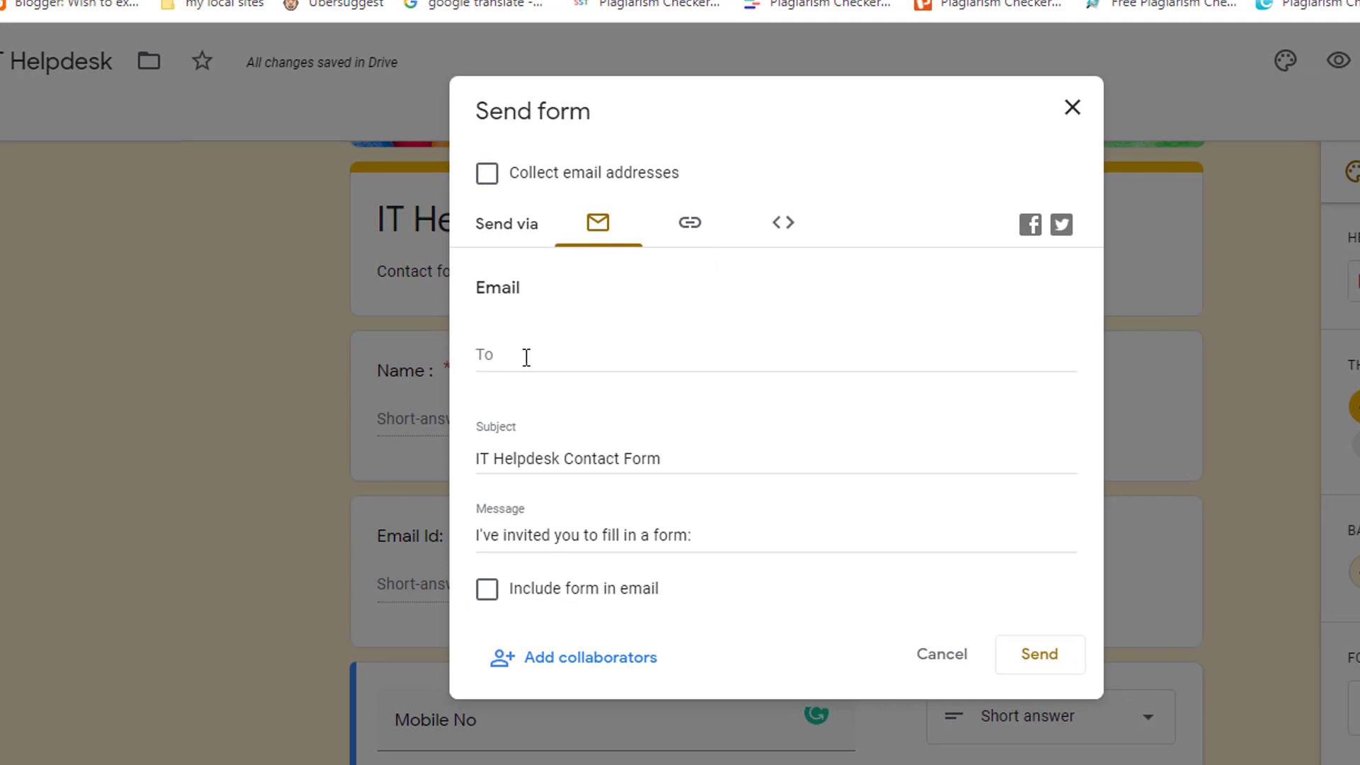
click(683, 231)
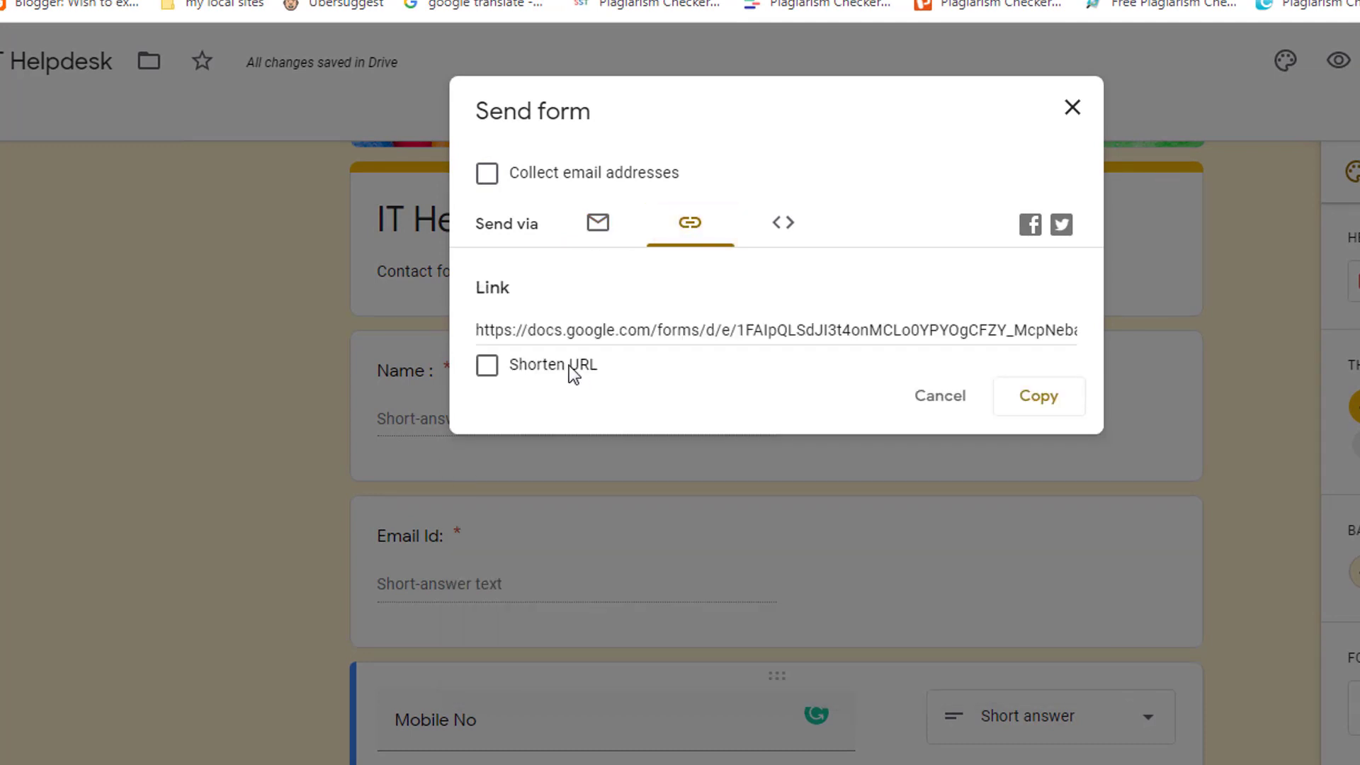
click(487, 367)
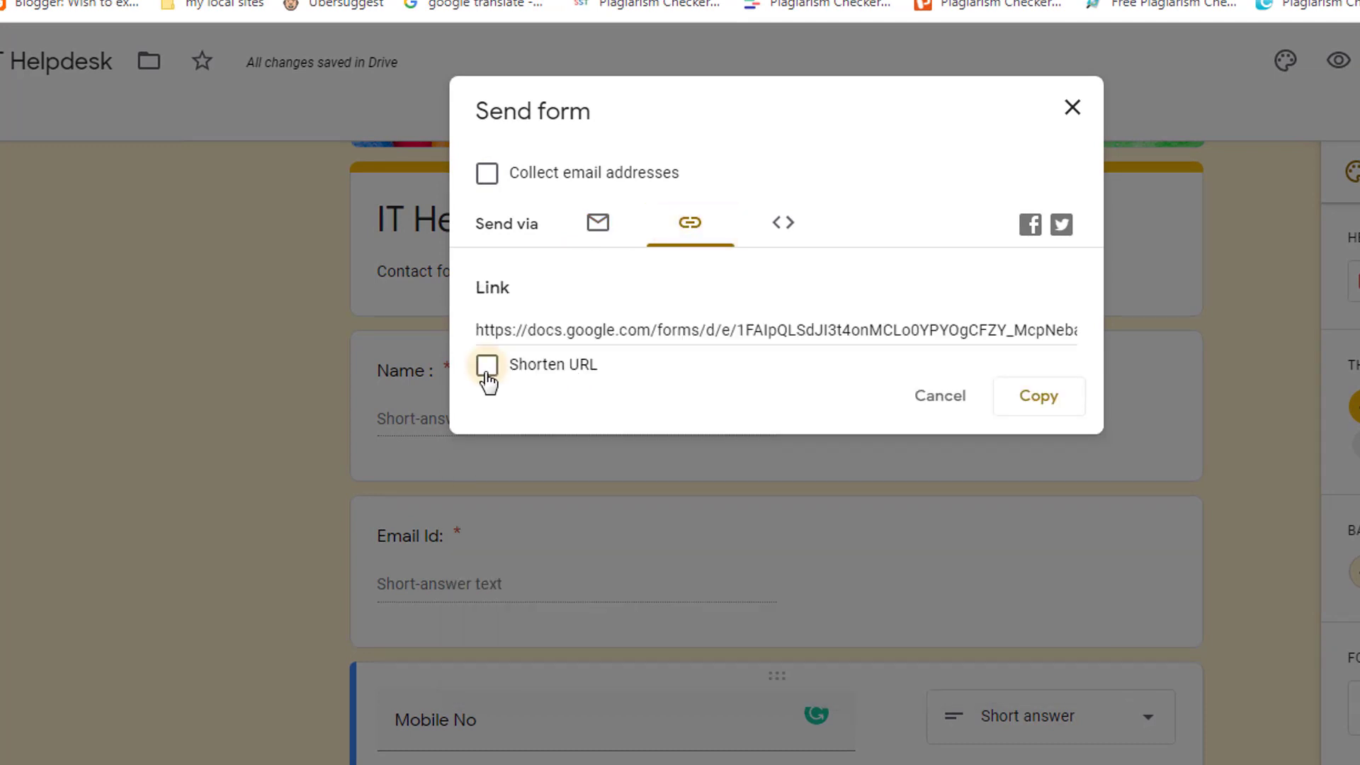
click(1040, 417)
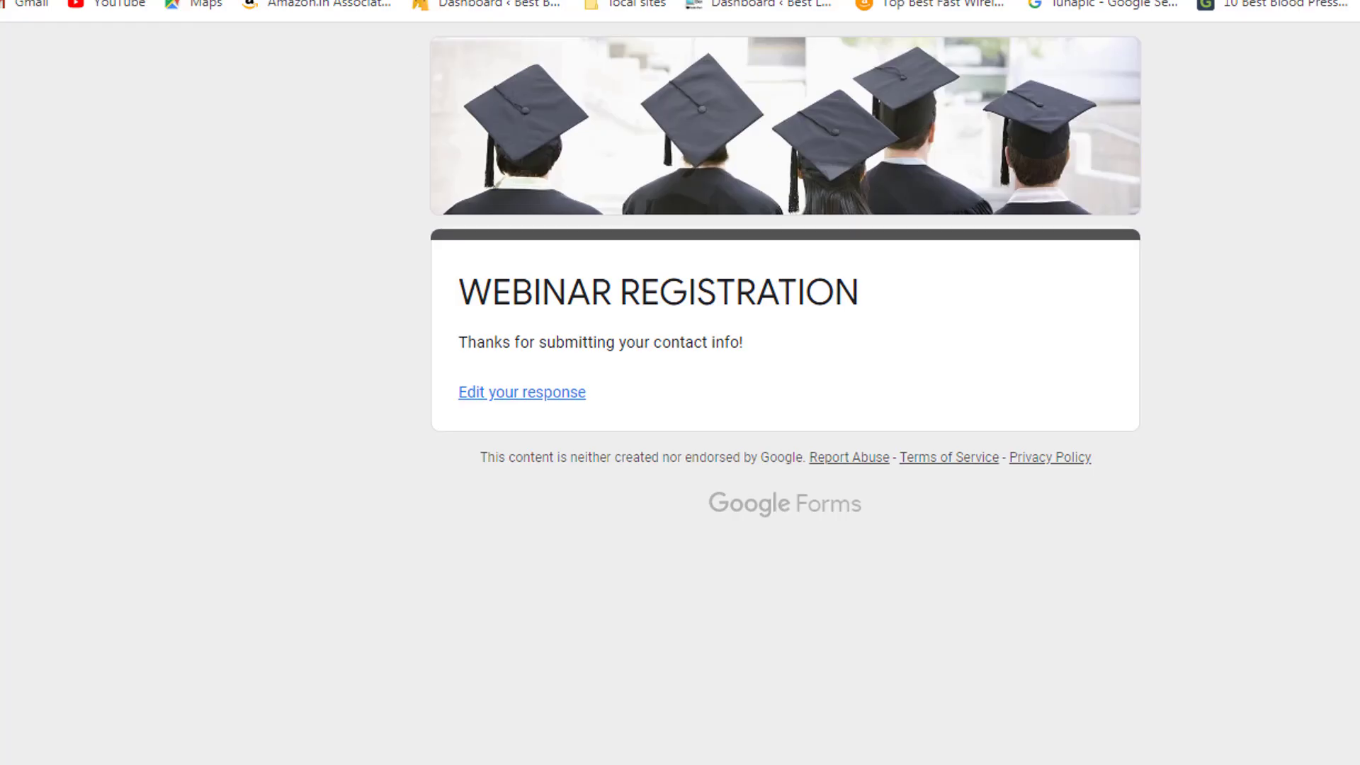
Open the short link in a new tab, scroll through the live form, then return to the editor.
key(ctrl+t)
right_click(219, 0)
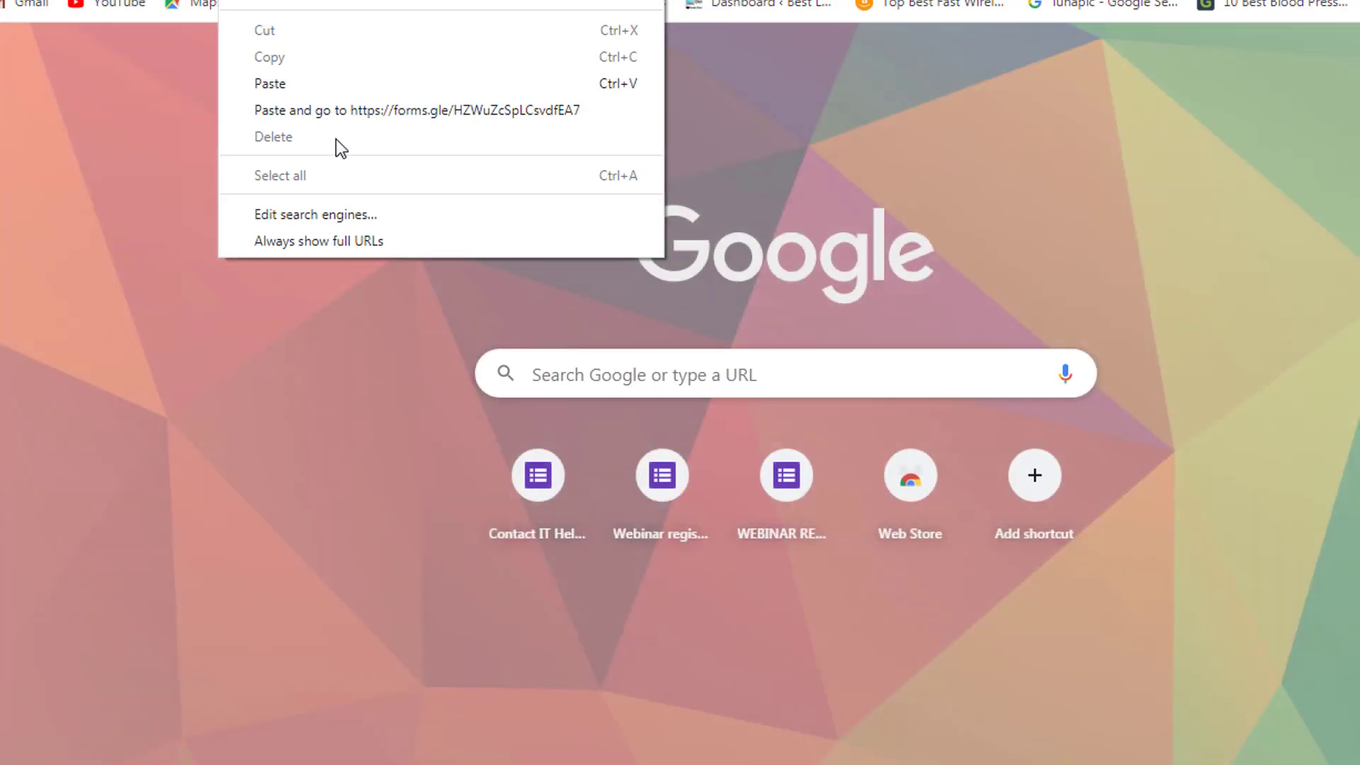
click(347, 115)
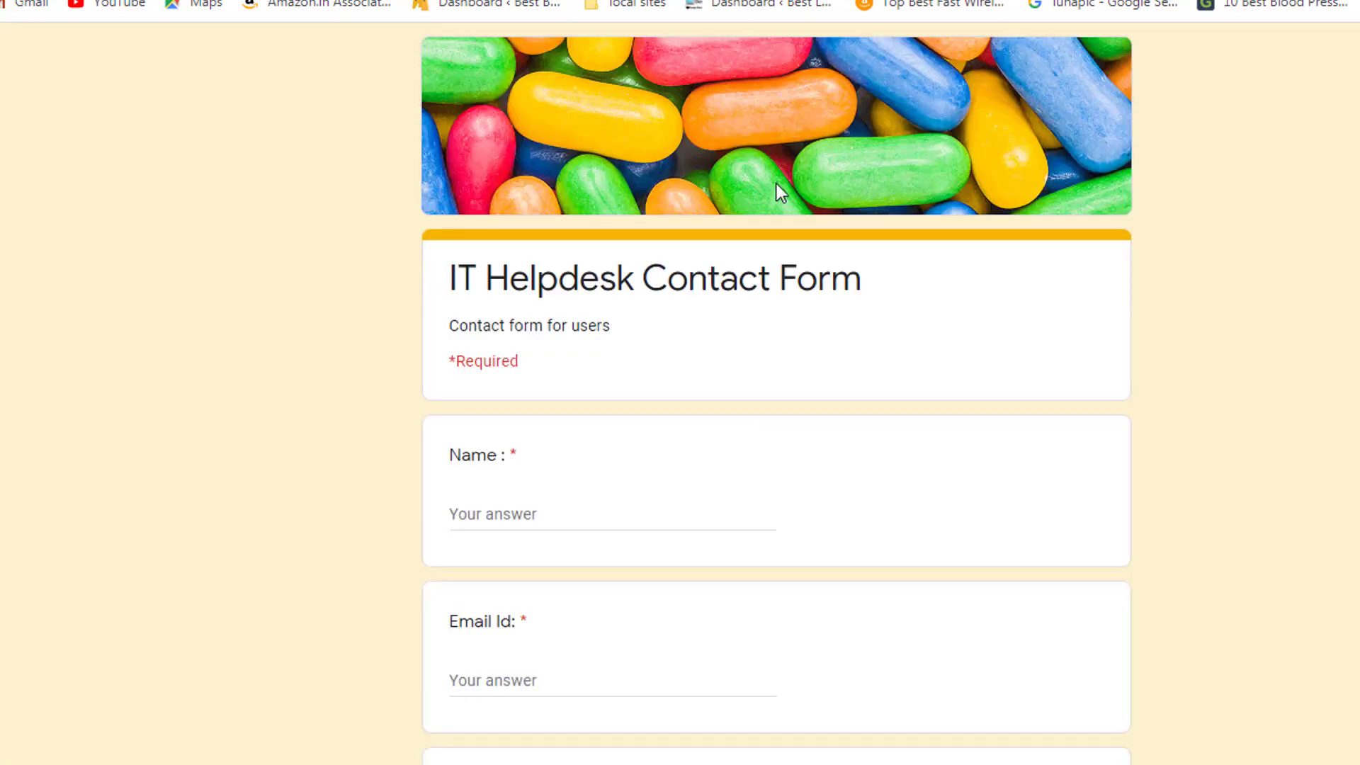
scroll(768, 419, down, 8)
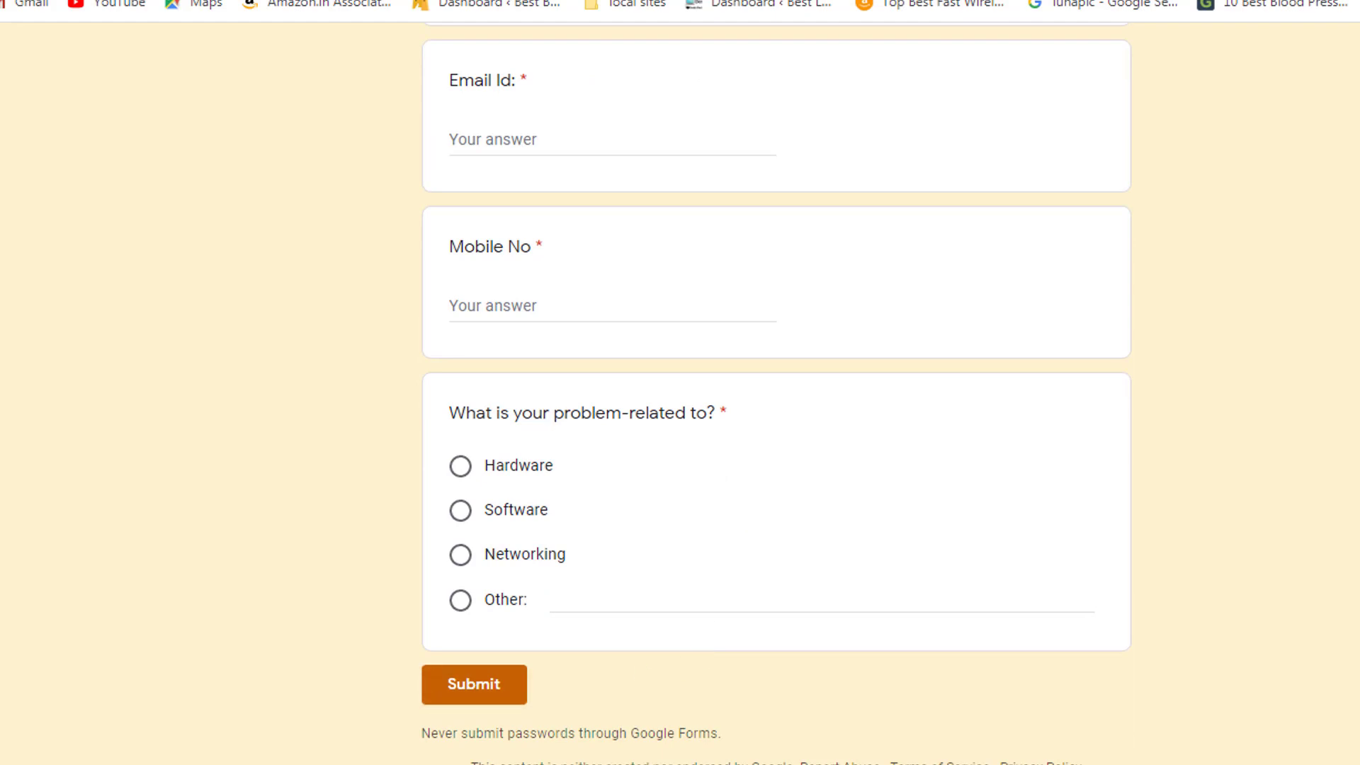
click(753, 763)
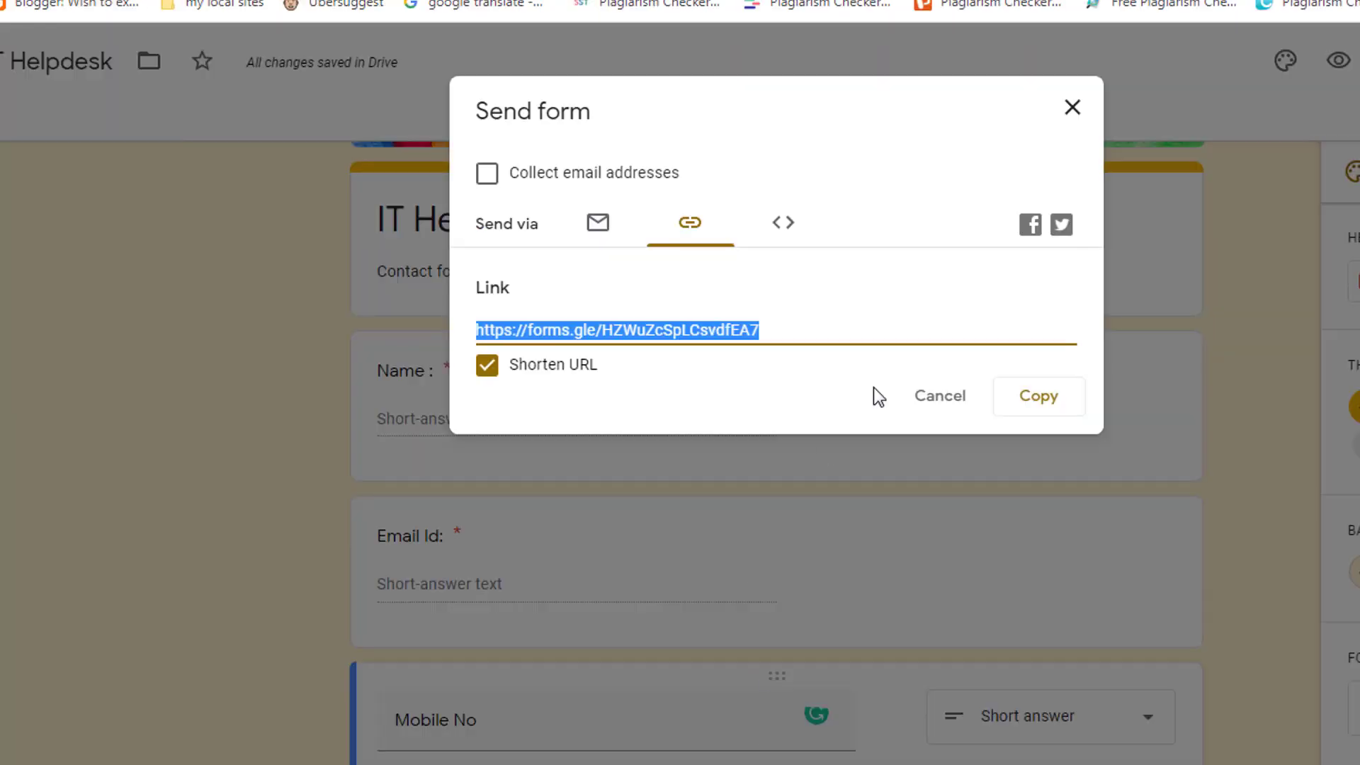
Close the Send form dialog and view the Responses tab showing 0 responses.
click(1070, 117)
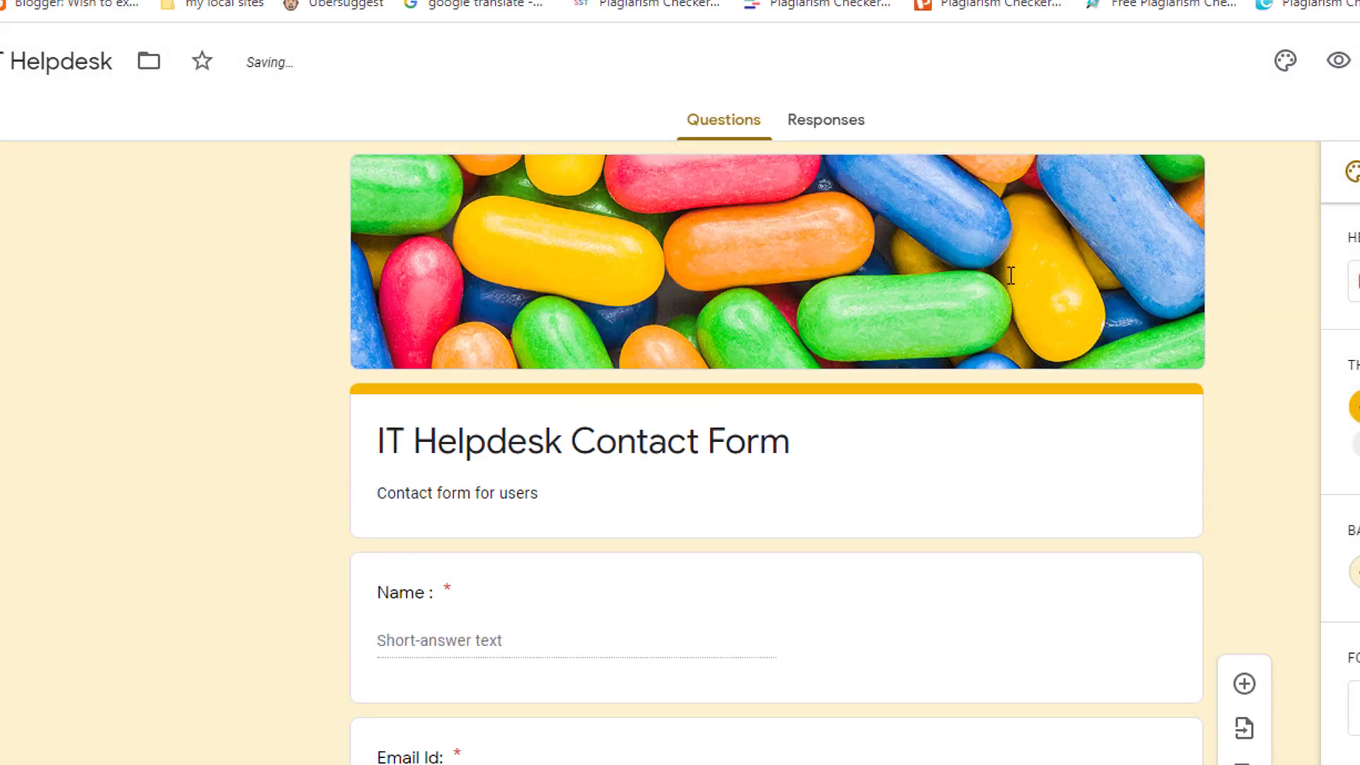
click(837, 130)
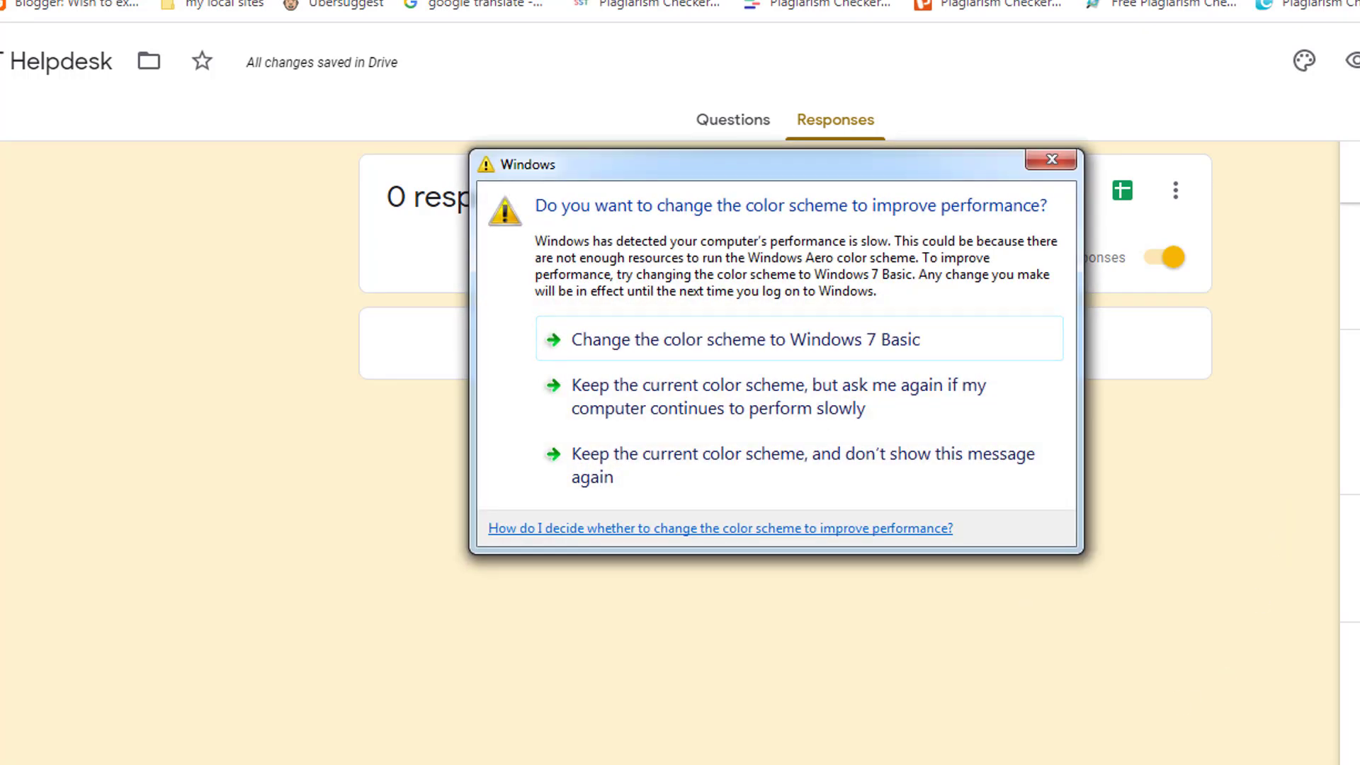
key(F9)
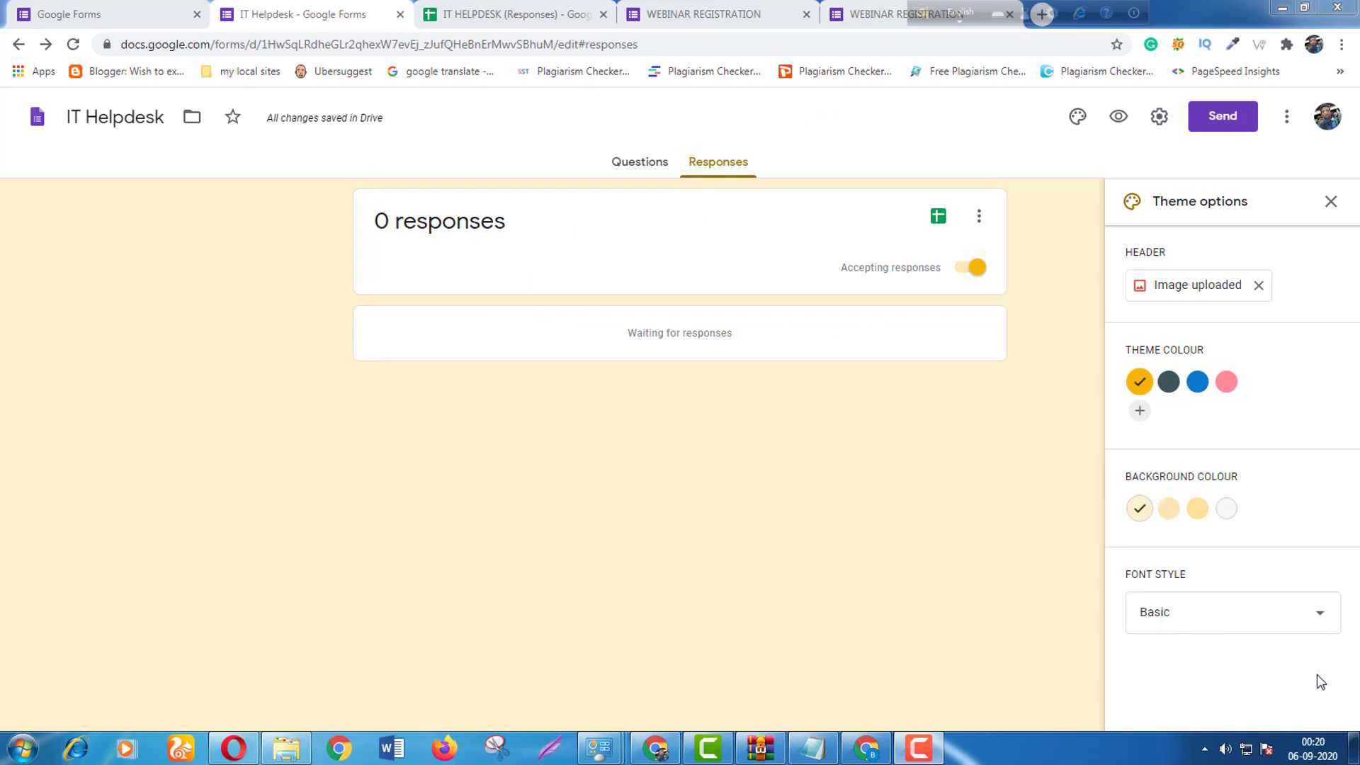